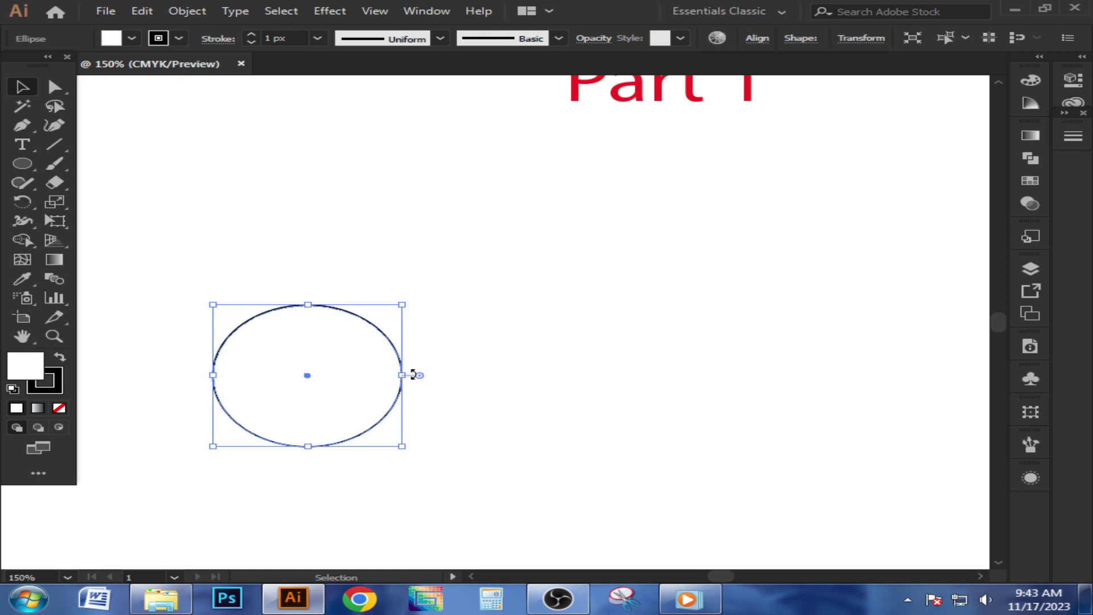
Create a small copy of the circle beside the large one
{"action": "key", "text": "a"}
{"action": "key", "text": "v"}
{"action": "left_click_drag", "start_coordinate": [401, 305], "coordinate": [523, 339]}
{"action": "left_click", "coordinate": [419, 395]}
{"action": "left_click", "coordinate": [557, 426]}
{"action": "left_click_drag", "start_coordinate": [663, 360], "coordinate": [525, 361]}
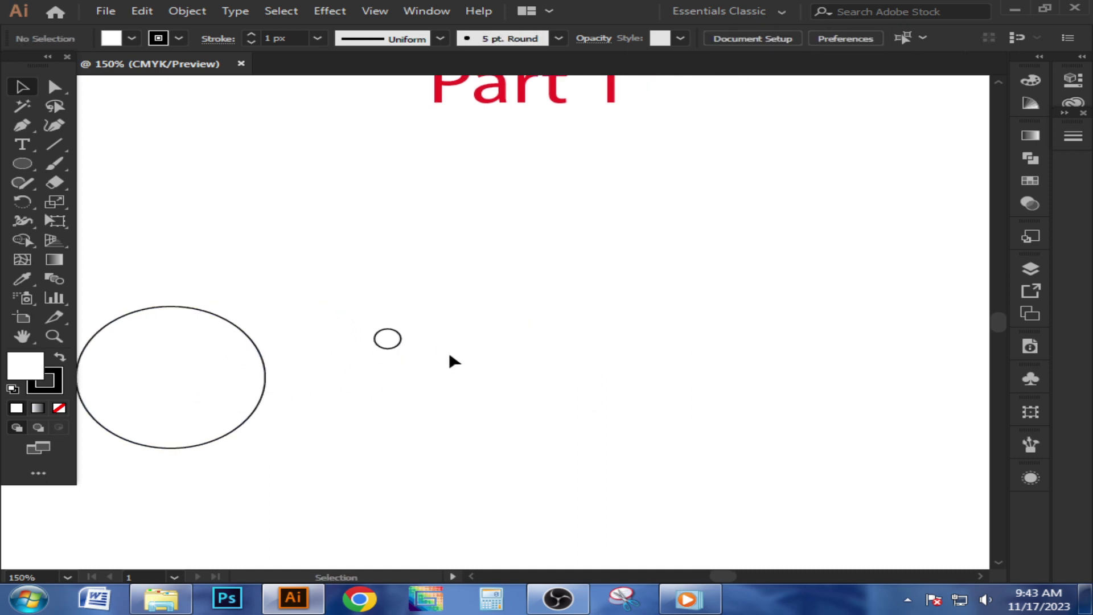
Shrink the small circle further and set its stroke weight to 0.5 px
{"action": "left_click", "coordinate": [399, 344]}
{"action": "scroll", "coordinate": [403, 352], "scroll_direction": "up", "scroll_amount": 3, "text": "alt"}
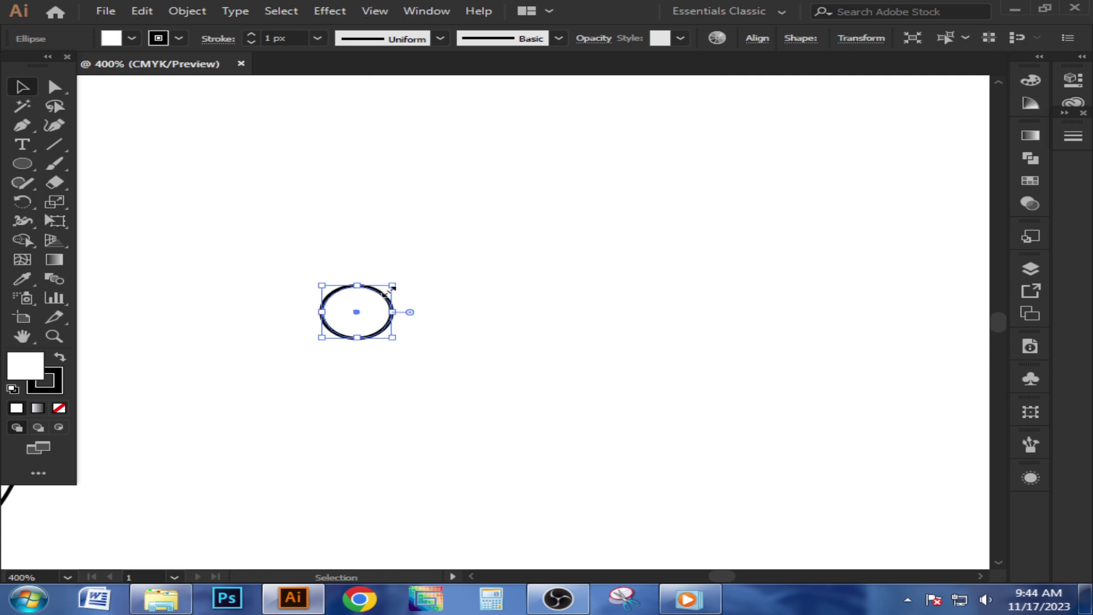
{"action": "left_click_drag", "start_coordinate": [393, 285], "coordinate": [371, 301]}
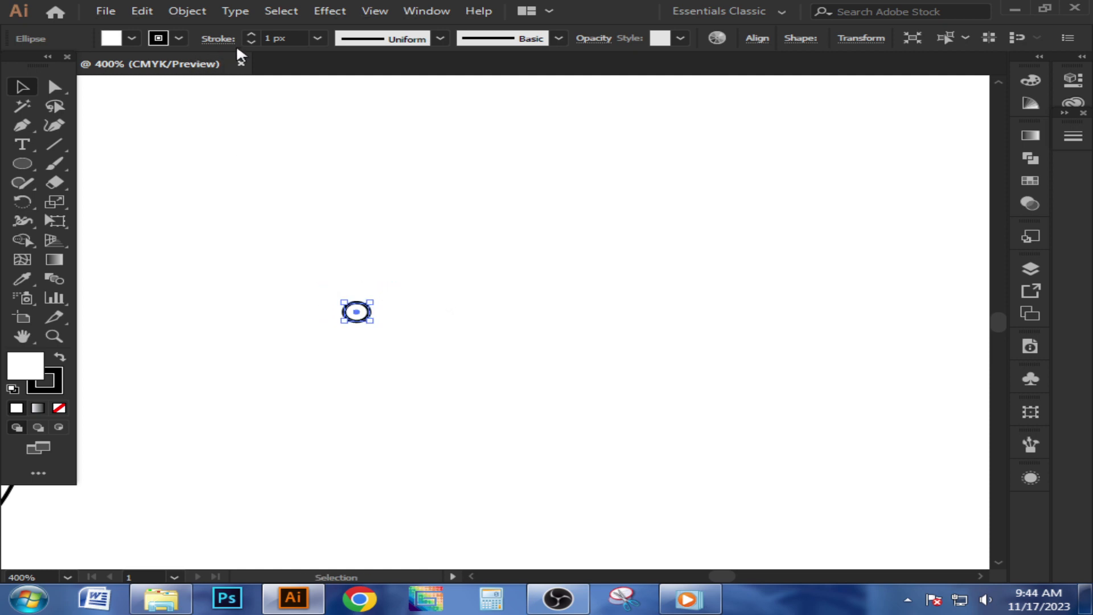
{"action": "left_click", "coordinate": [251, 42]}
{"action": "left_click", "coordinate": [251, 42]}
{"action": "left_click", "coordinate": [344, 271]}
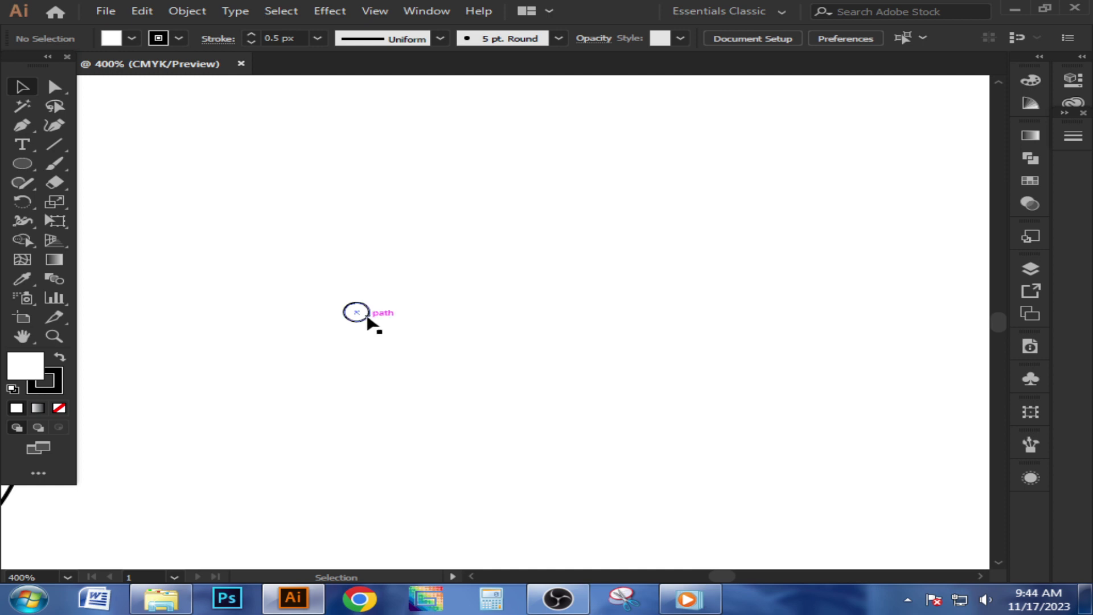
Duplicate the small circle sideways and downward to make a two-by-two grid of four button holes
{"action": "left_click_drag", "start_coordinate": [367, 319], "coordinate": [432, 319]}
{"action": "left_click_drag", "start_coordinate": [339, 266], "coordinate": [501, 399]}
{"action": "left_click_drag", "start_coordinate": [425, 319], "coordinate": [429, 369]}
{"action": "left_click", "coordinate": [535, 394]}
Select the four small circles and group them
{"action": "left_click_drag", "start_coordinate": [309, 264], "coordinate": [475, 391]}
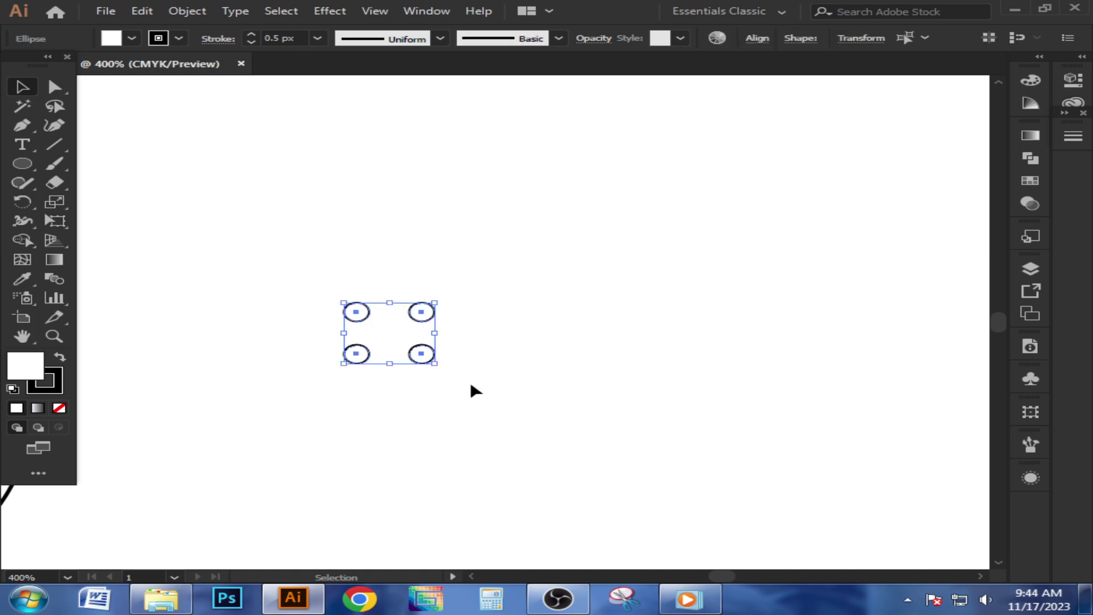
{"action": "key", "text": "a"}
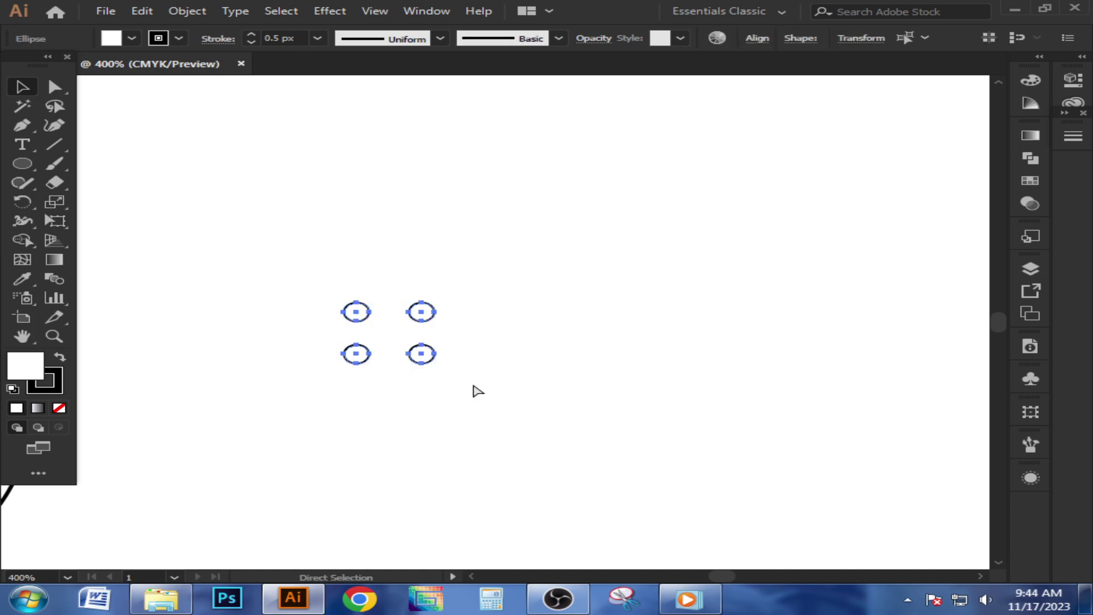
{"action": "key", "text": "v"}
{"action": "left_click", "coordinate": [631, 290]}
Move the group of four holes to the centre of the large circle and enlarge it proportionally about its centre
{"action": "scroll", "coordinate": [626, 293], "scroll_direction": "down", "scroll_amount": 2}
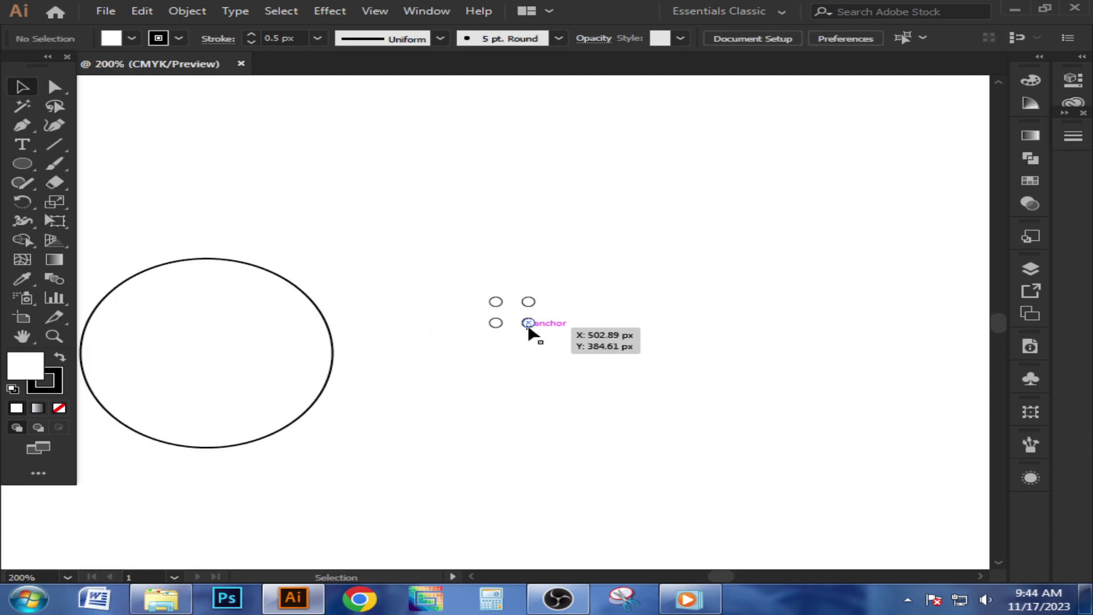
{"action": "left_click_drag", "start_coordinate": [529, 324], "coordinate": [220, 374]}
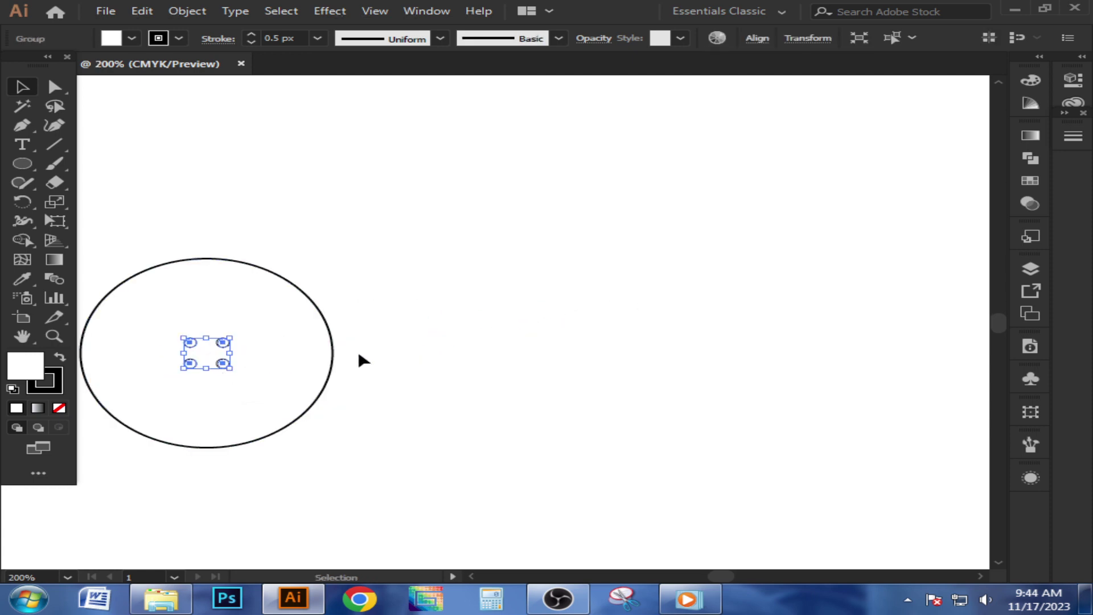
{"action": "left_click_drag", "start_coordinate": [231, 336], "coordinate": [256, 332]}
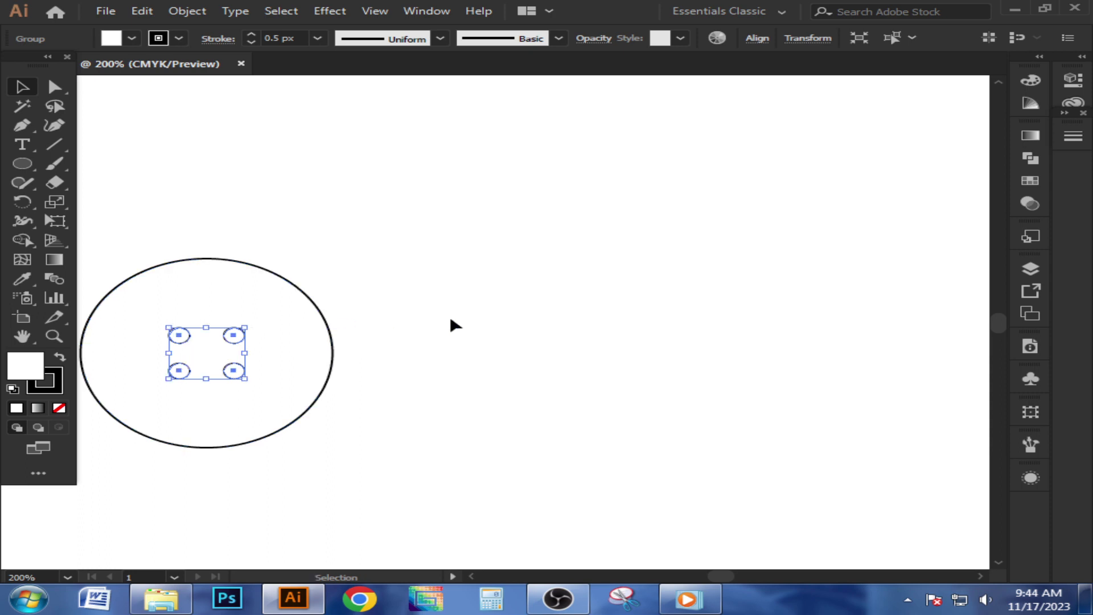
{"action": "left_click", "coordinate": [449, 315]}
Select the large circle together with the group of holes and set their Align To reference
{"action": "left_click_drag", "start_coordinate": [398, 369], "coordinate": [535, 337]}
{"action": "left_click", "coordinate": [392, 231]}
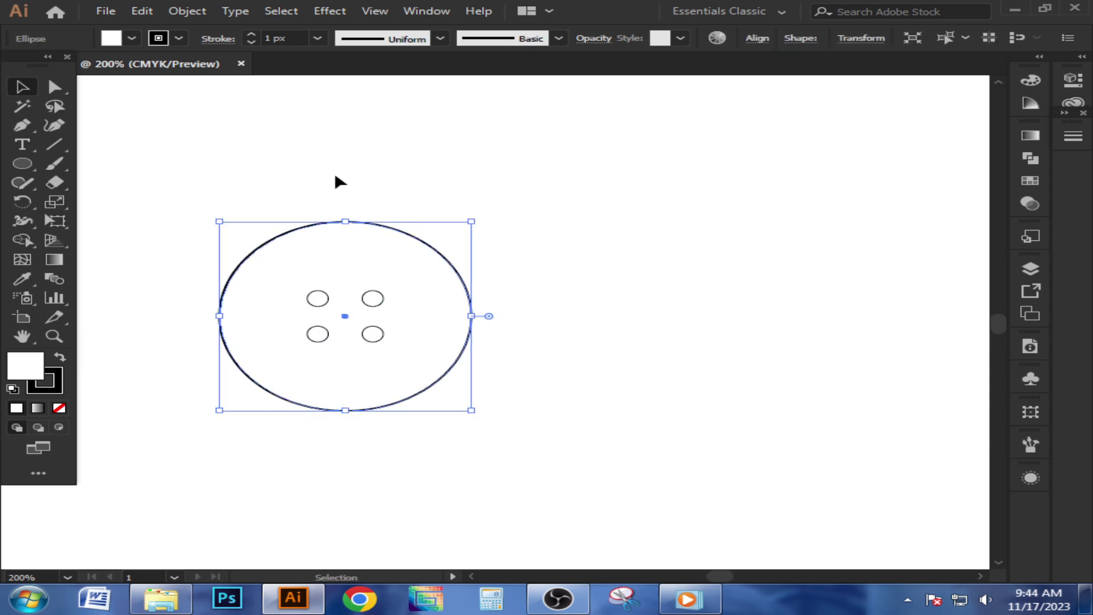
{"action": "left_click_drag", "start_coordinate": [336, 178], "coordinate": [466, 404]}
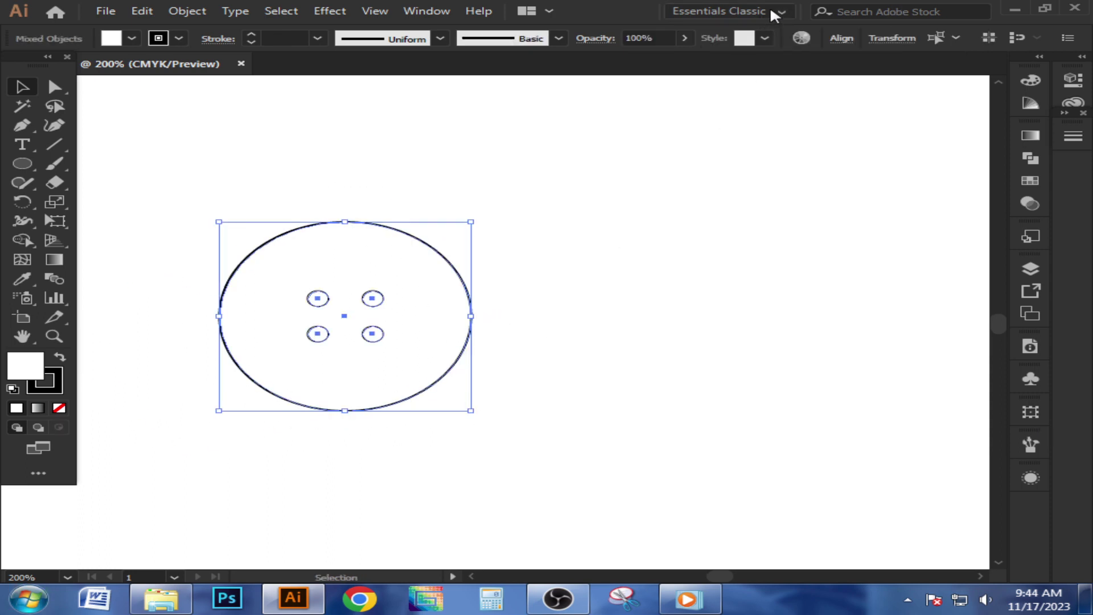
{"action": "left_click", "coordinate": [840, 39]}
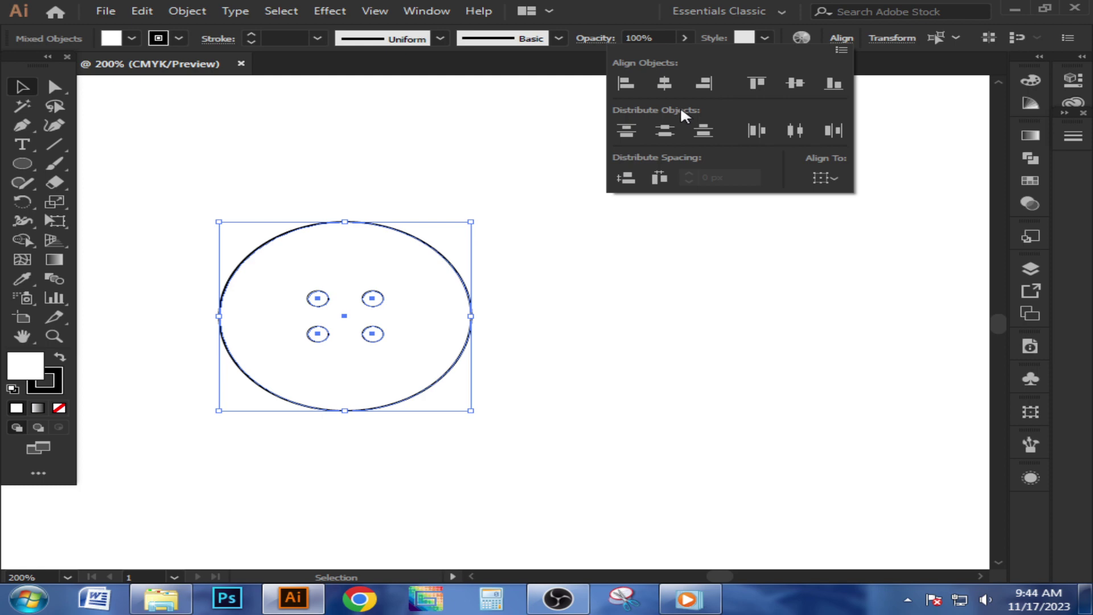
{"action": "left_click", "coordinate": [823, 180]}
{"action": "left_click", "coordinate": [827, 195]}
{"action": "left_click", "coordinate": [614, 350]}
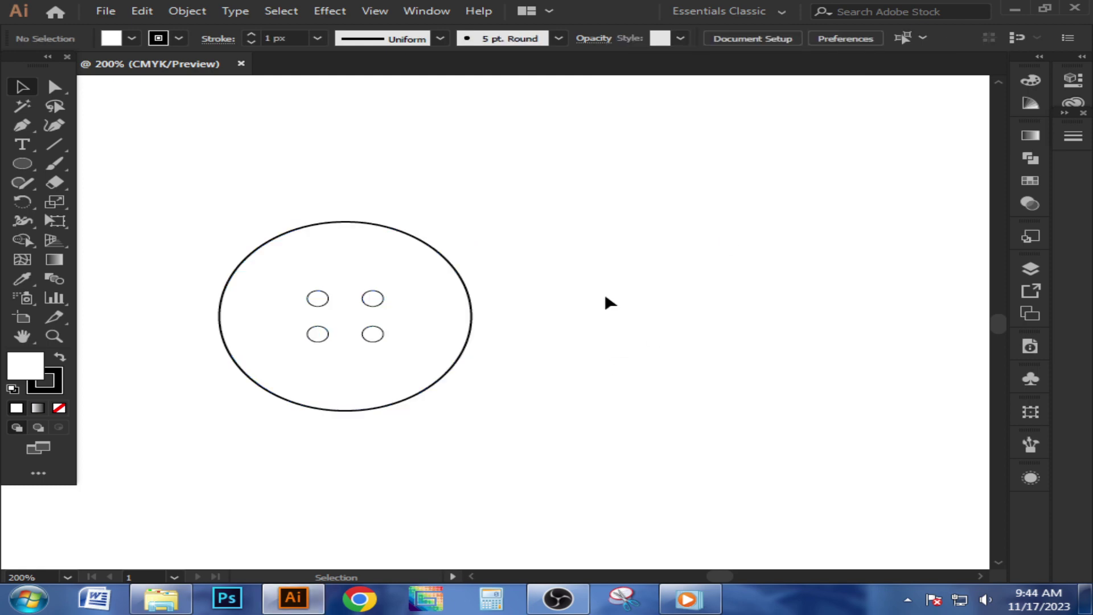
Create a smaller concentric copy of the large circle enclosing the four holes
{"action": "scroll", "coordinate": [388, 181], "scroll_direction": "down", "scroll_amount": 2}
{"action": "scroll", "coordinate": [389, 228], "scroll_direction": "up", "scroll_amount": 2}
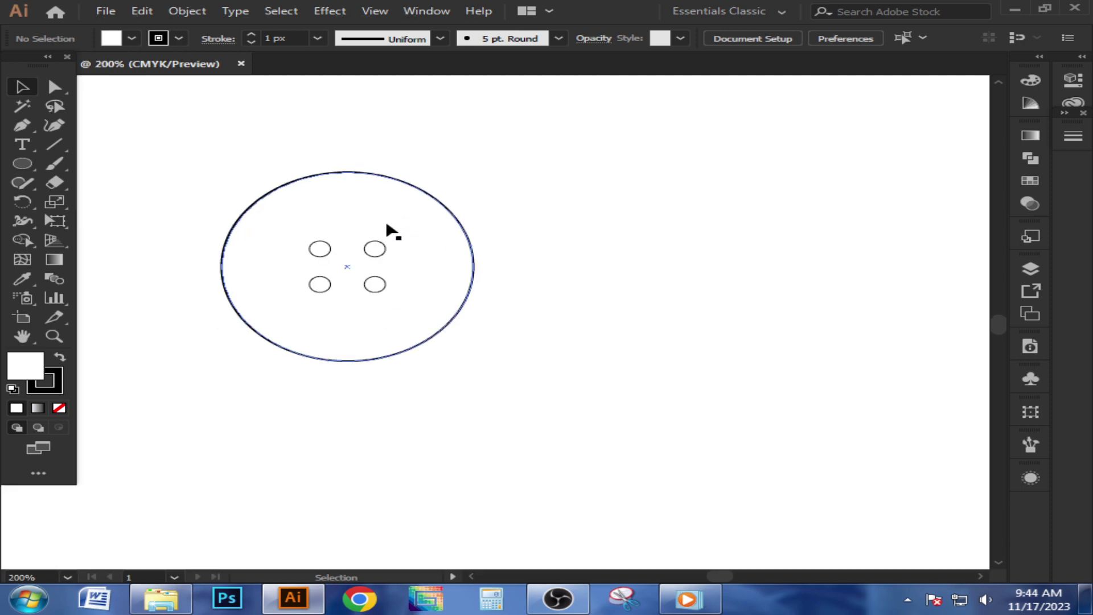
{"action": "left_click", "coordinate": [395, 181]}
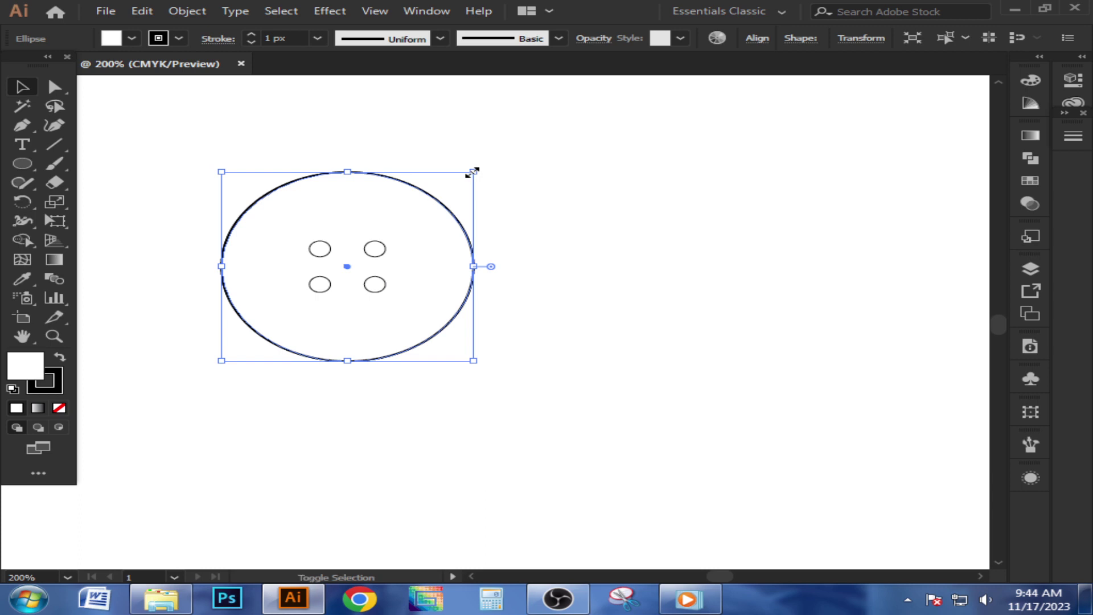
{"action": "left_click_drag", "start_coordinate": [473, 171], "coordinate": [442, 213]}
{"action": "left_click", "coordinate": [478, 202]}
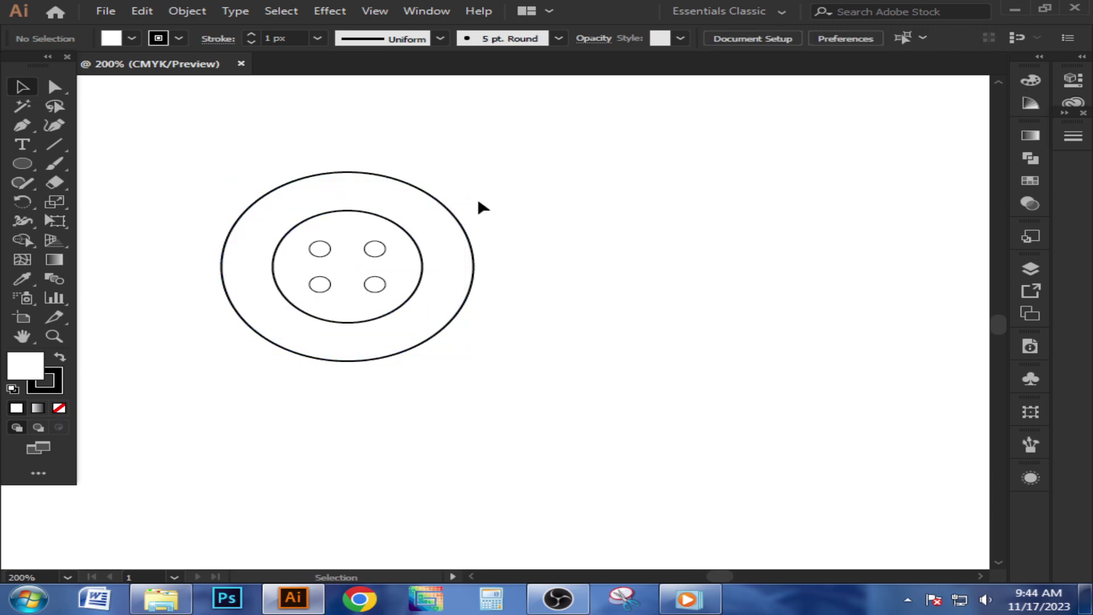
Fill the outer circle with the dark grey K=80 swatch
{"action": "left_click", "coordinate": [437, 204]}
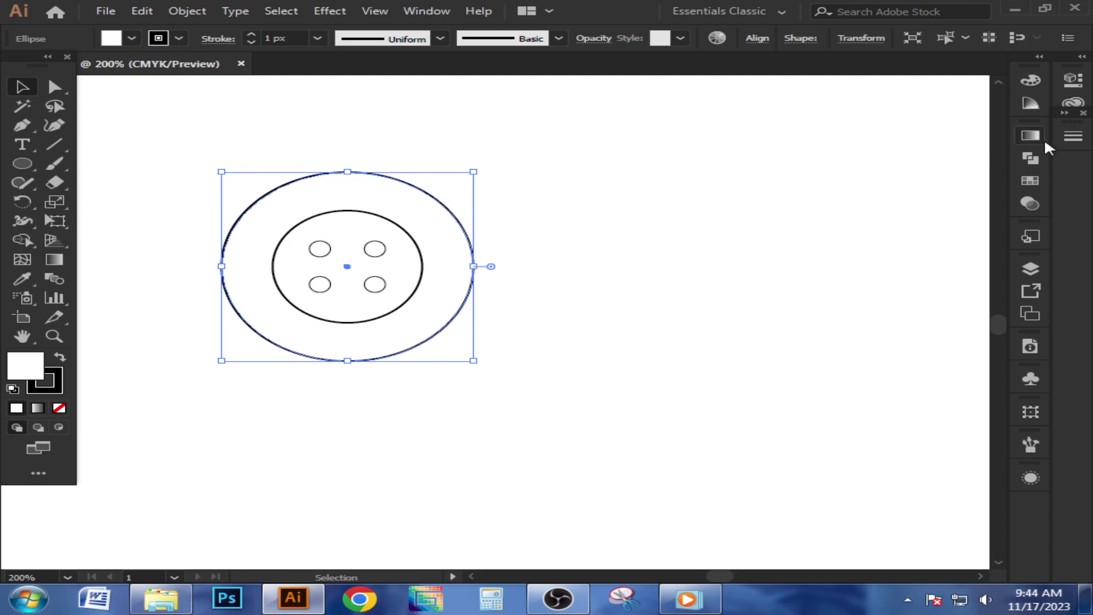
{"action": "left_click", "coordinate": [1030, 182]}
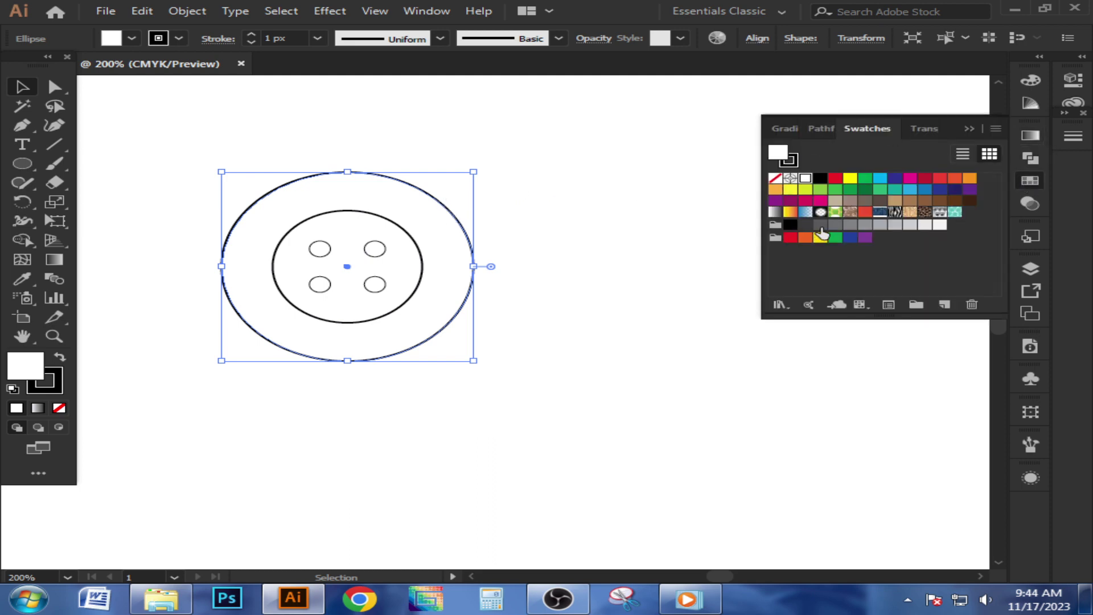
{"action": "left_click", "coordinate": [820, 226]}
{"action": "left_click", "coordinate": [969, 129]}
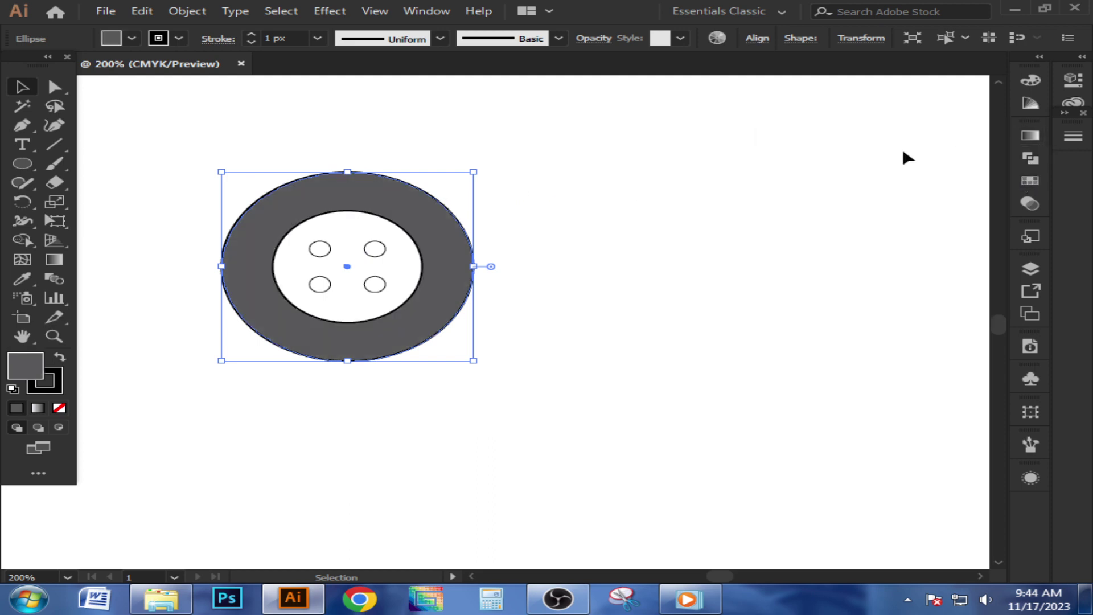
{"action": "left_click", "coordinate": [604, 211]}
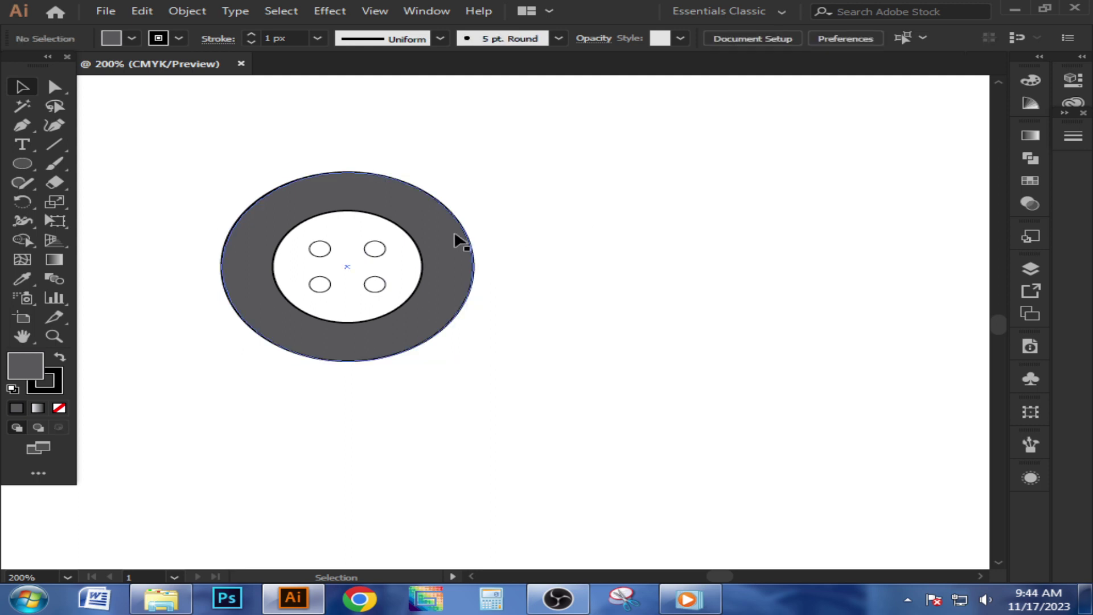
Fill the inner circle with the grey swatch one shade darker than the outer circle's fill
{"action": "left_click", "coordinate": [415, 238]}
{"action": "left_click", "coordinate": [1030, 180]}
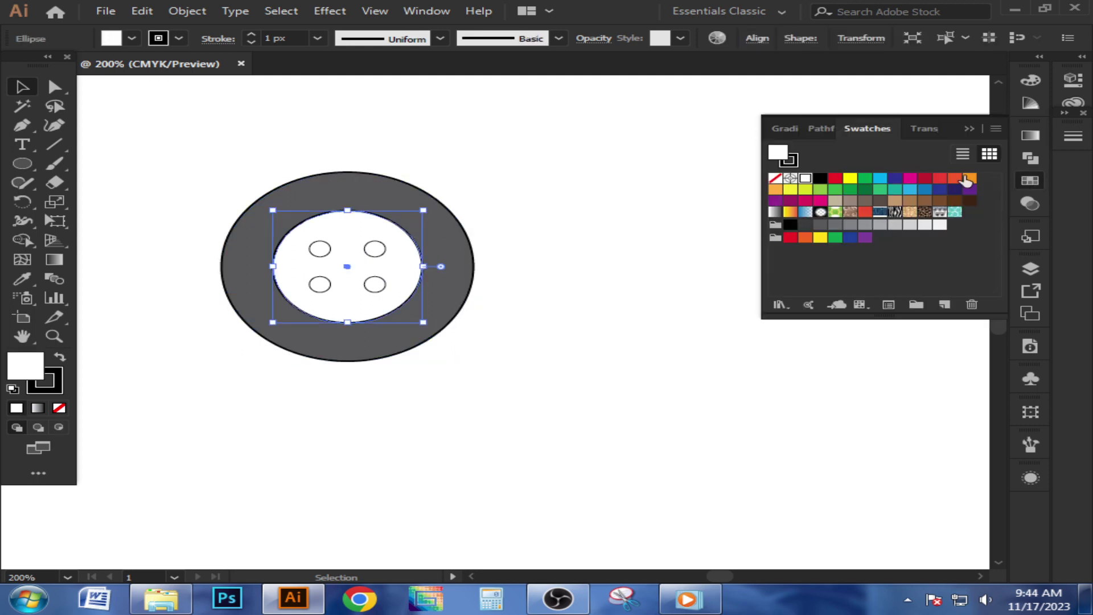
{"action": "left_click", "coordinate": [806, 226]}
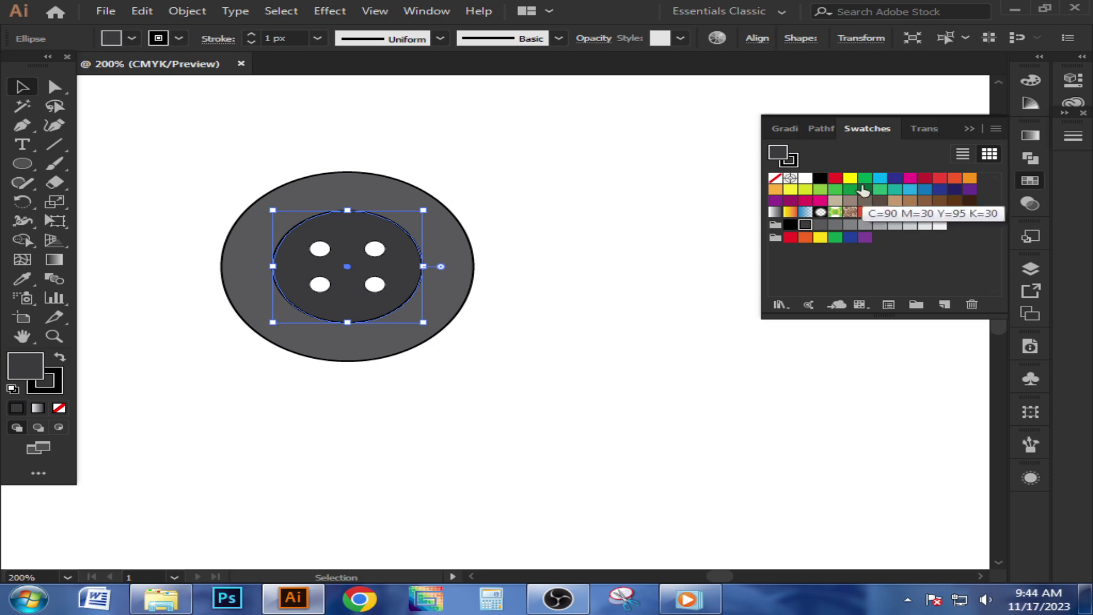
{"action": "left_click", "coordinate": [967, 128]}
{"action": "left_click", "coordinate": [502, 169]}
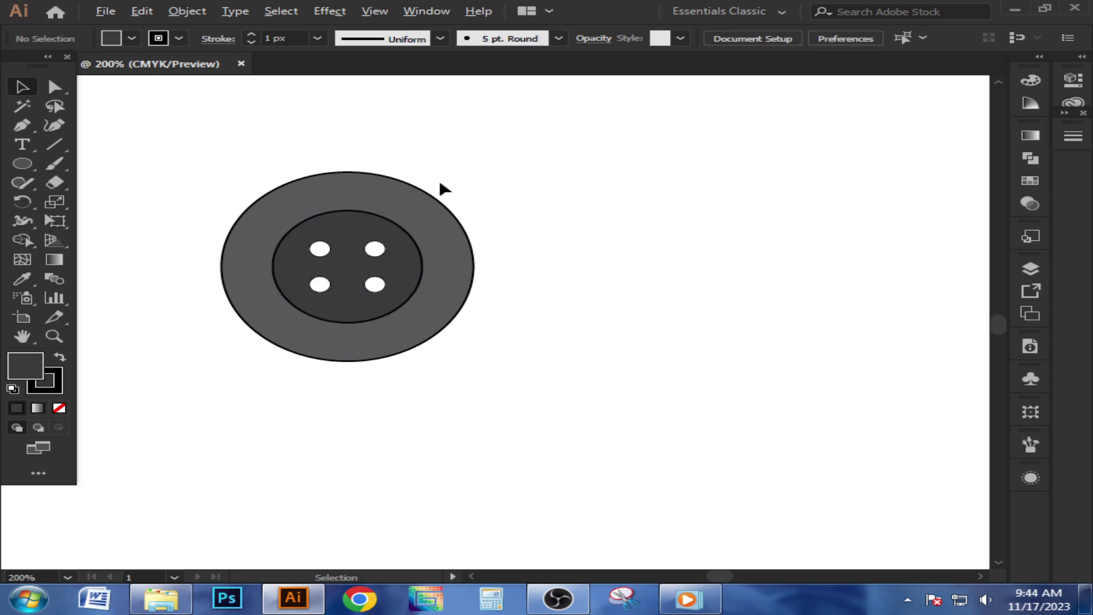
Try a dark grey stroke on the outer circle and set the stroke back to black
{"action": "scroll", "coordinate": [443, 188], "scroll_direction": "up", "scroll_amount": 2}
{"action": "left_click", "coordinate": [444, 201]}
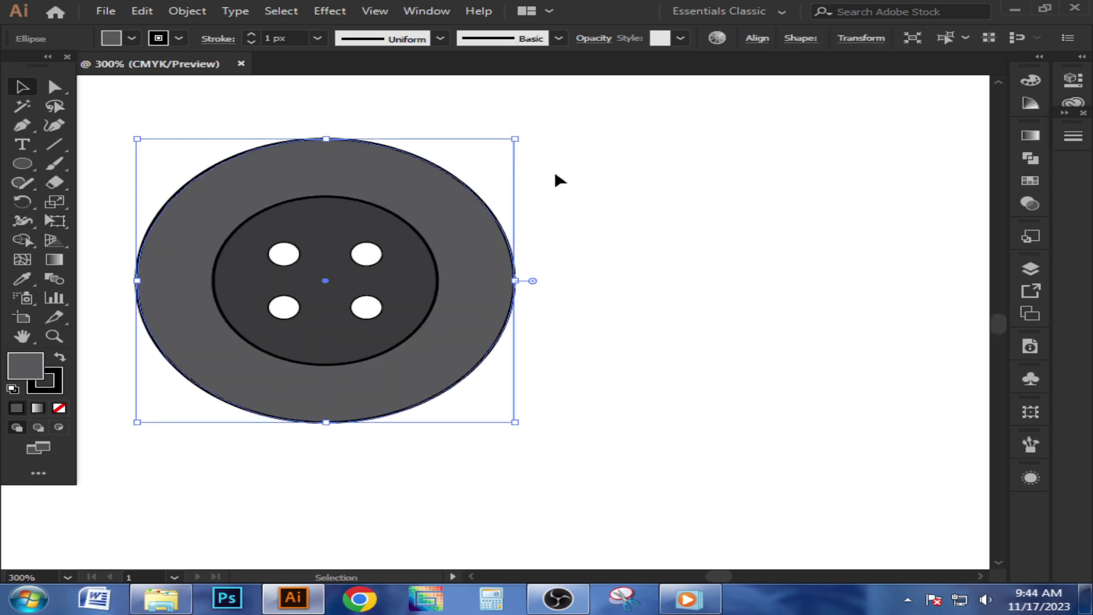
{"action": "left_click", "coordinate": [1039, 179]}
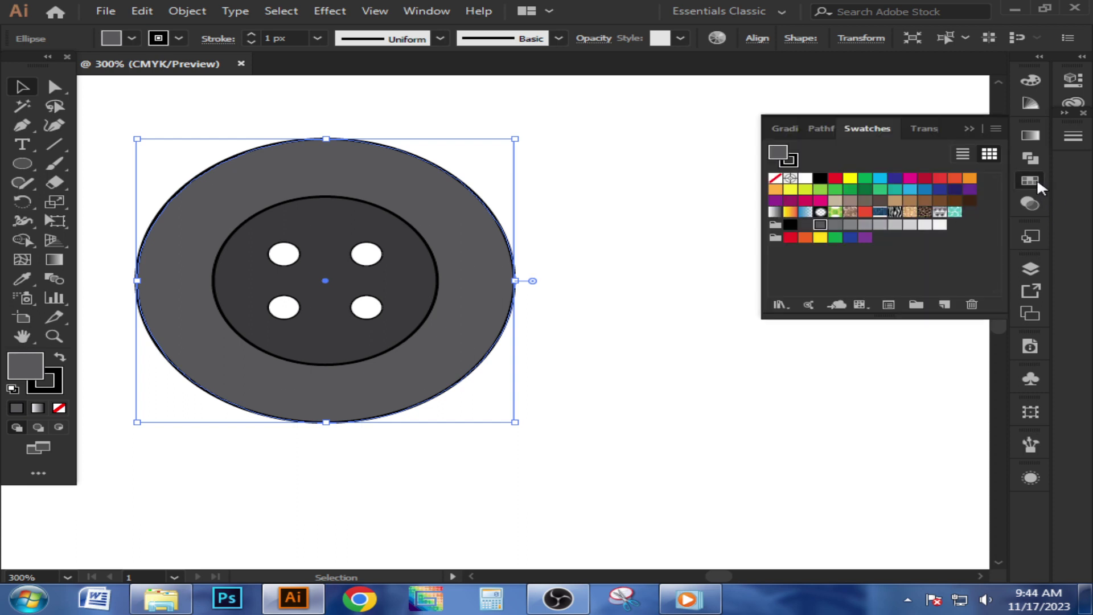
{"action": "left_click", "coordinate": [1037, 178]}
{"action": "left_click", "coordinate": [180, 38]}
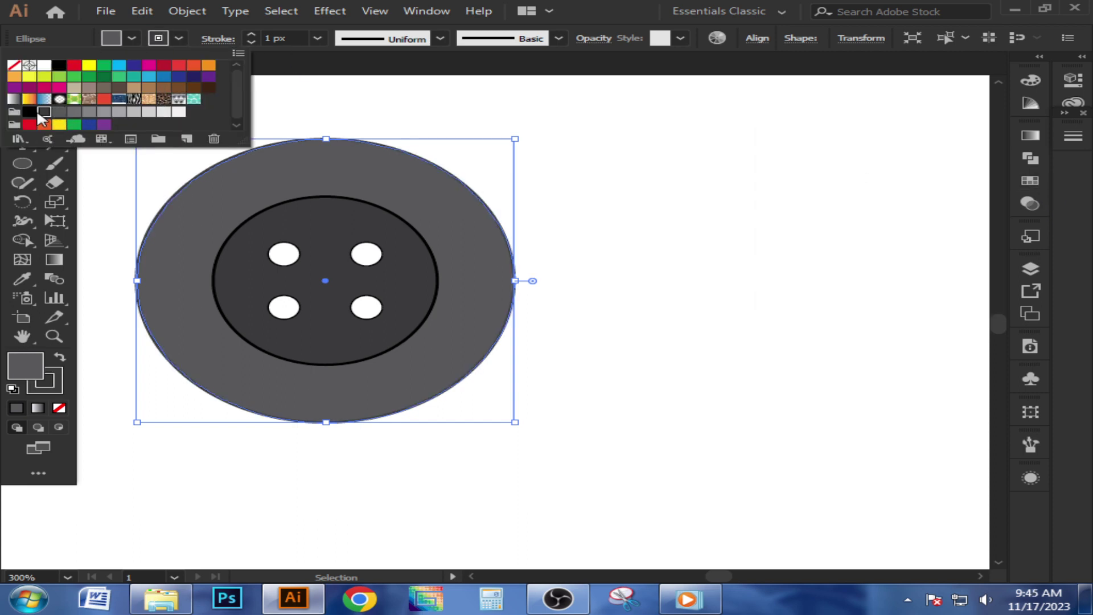
{"action": "left_click", "coordinate": [31, 113]}
{"action": "left_click", "coordinate": [455, 120]}
{"action": "left_click", "coordinate": [456, 117]}
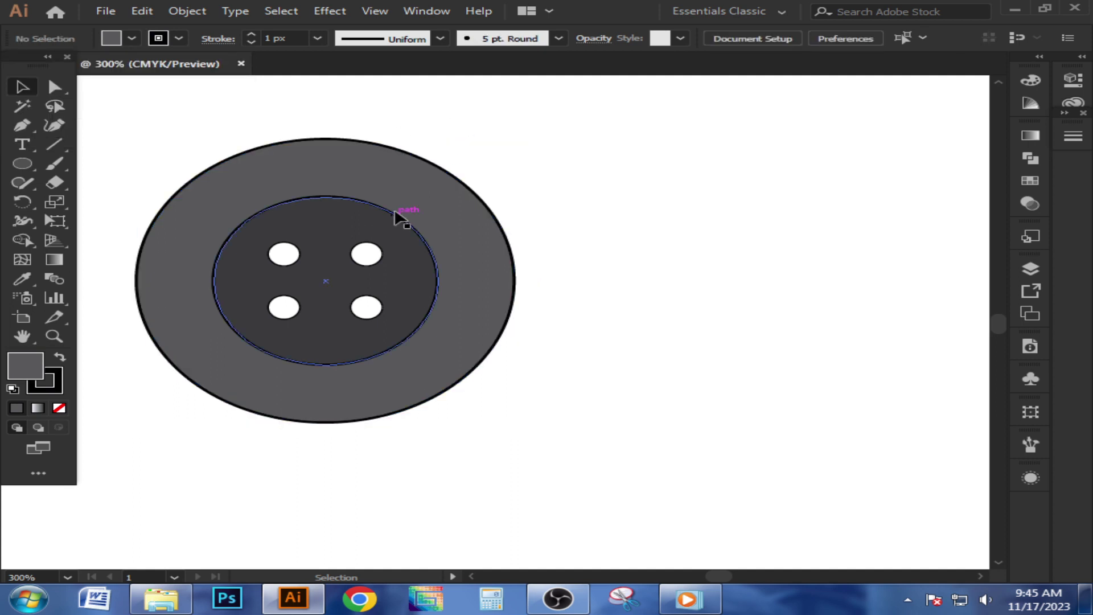
Try lighter grey fills such as K=80 on the inner circle and restore its darker grey fill
{"action": "left_click", "coordinate": [392, 213]}
{"action": "left_click", "coordinate": [1029, 180]}
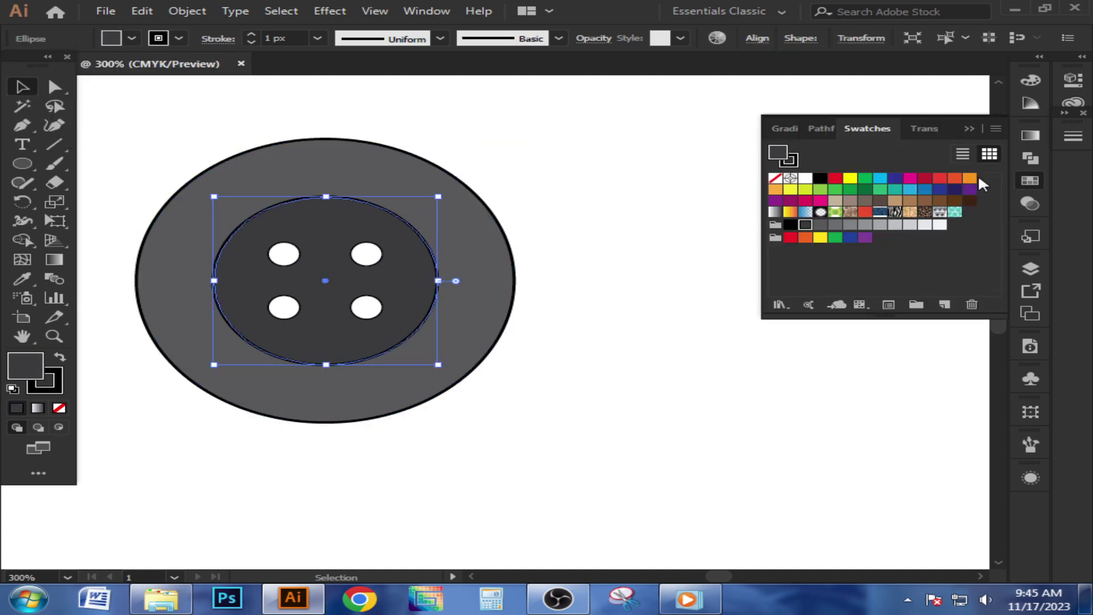
{"action": "left_click", "coordinate": [820, 226]}
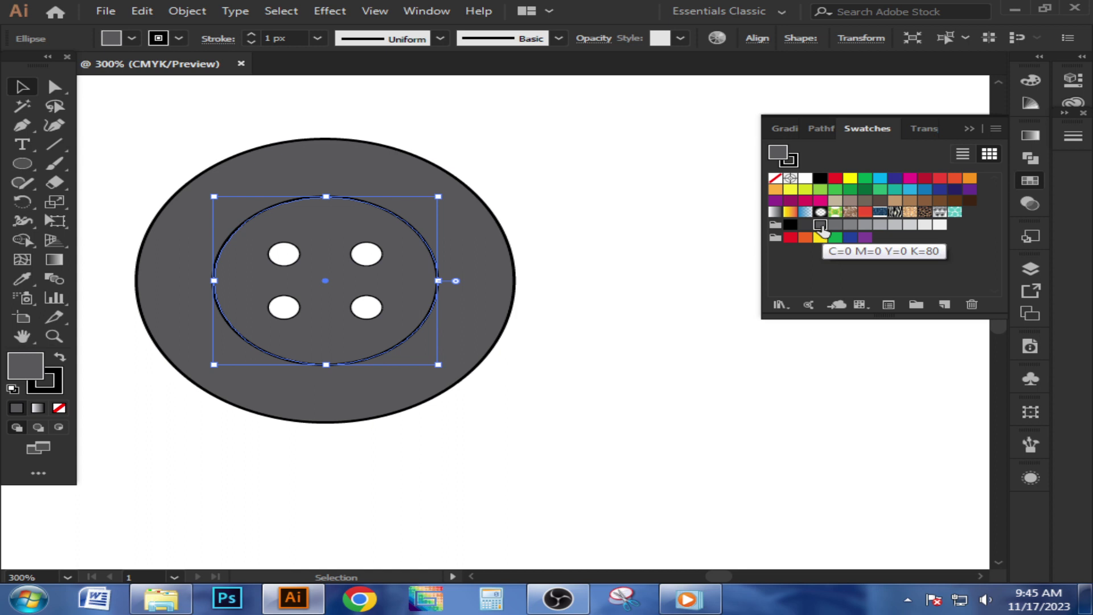
{"action": "left_click", "coordinate": [835, 226]}
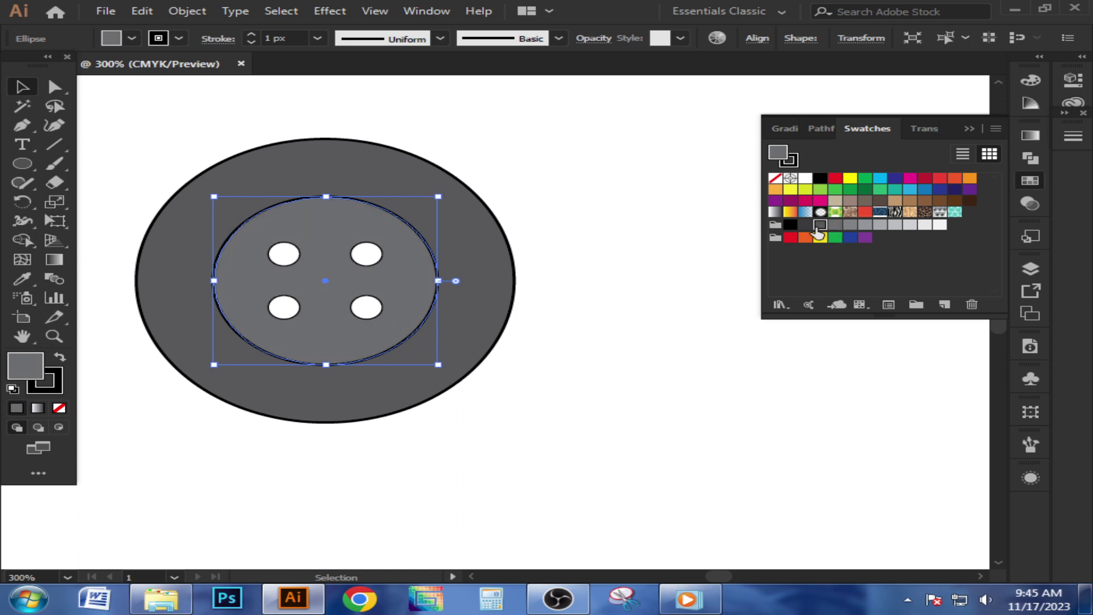
{"action": "left_click", "coordinate": [820, 225]}
{"action": "left_click", "coordinate": [805, 225]}
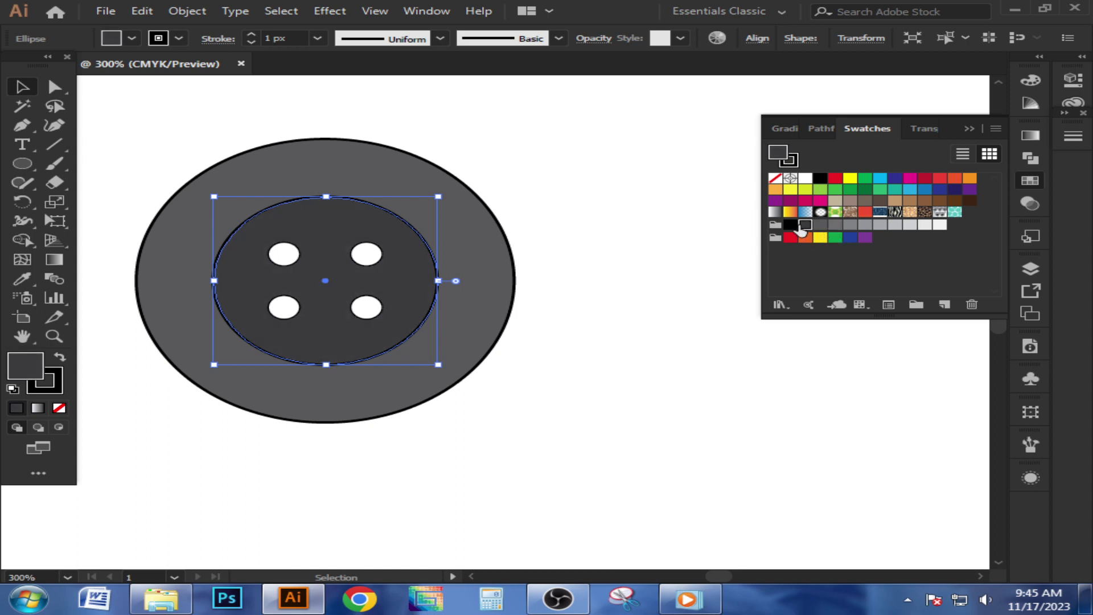
{"action": "left_click", "coordinate": [963, 135]}
{"action": "left_click", "coordinate": [495, 212]}
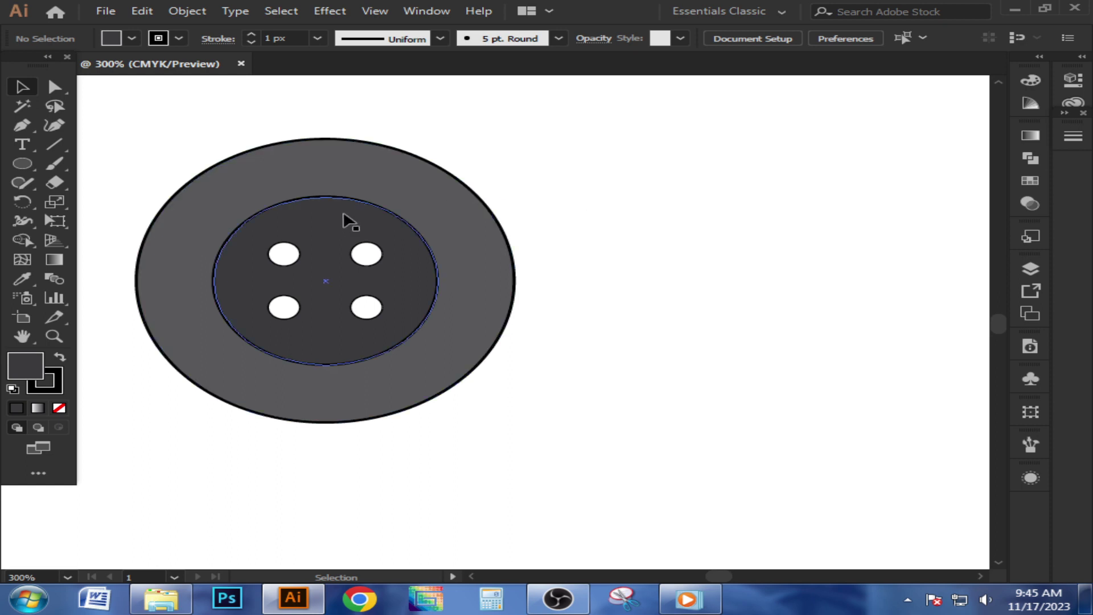
Fill the outer circle with black
{"action": "left_click", "coordinate": [367, 179]}
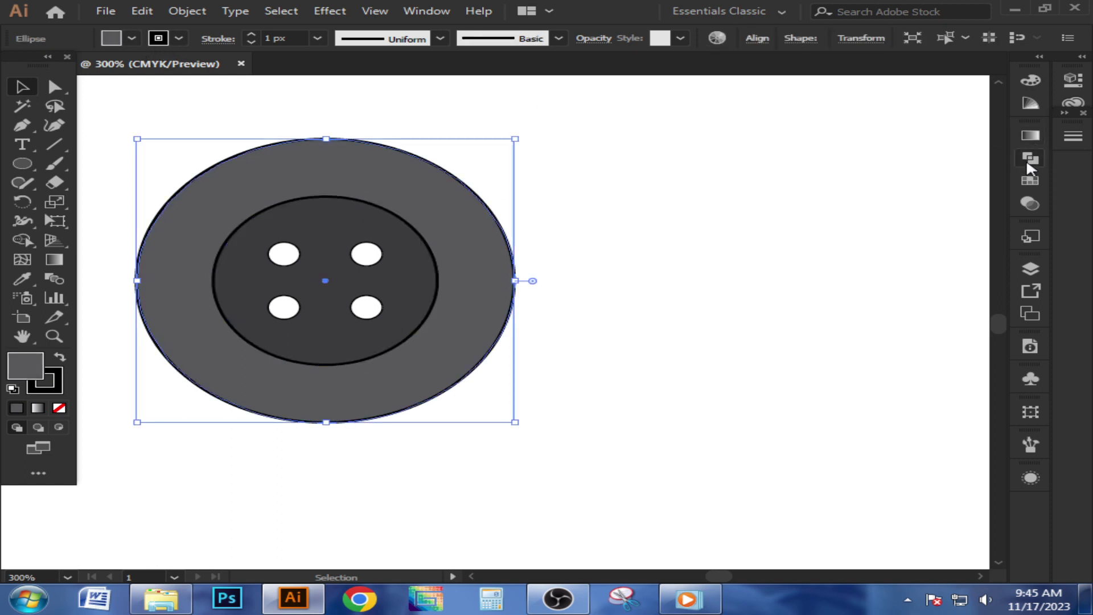
{"action": "left_click", "coordinate": [1030, 180]}
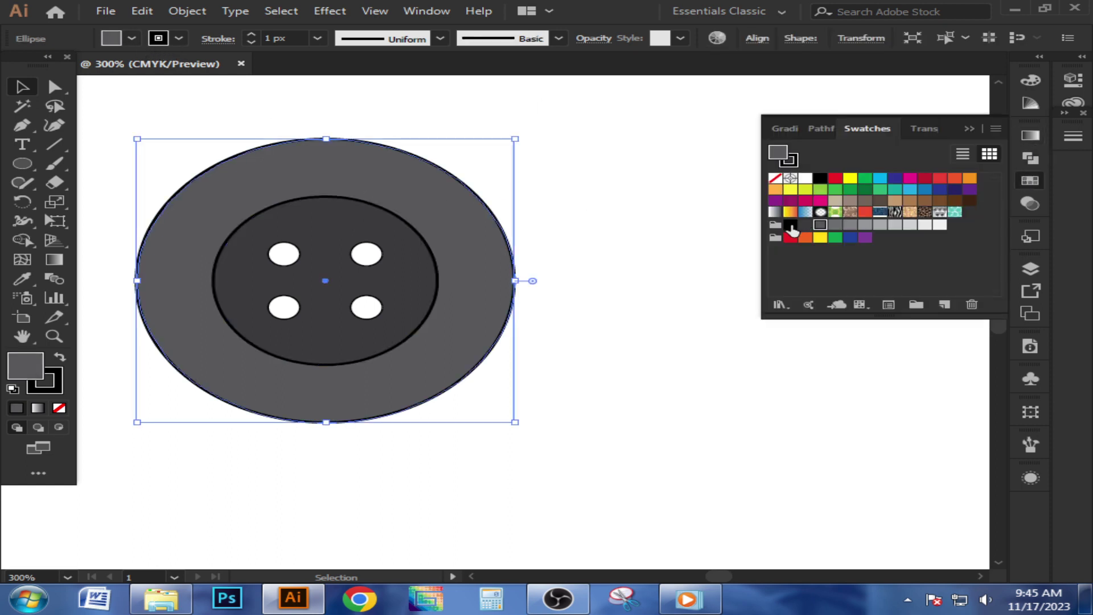
{"action": "left_click", "coordinate": [790, 225]}
{"action": "left_click", "coordinate": [968, 128]}
{"action": "left_click", "coordinate": [601, 211]}
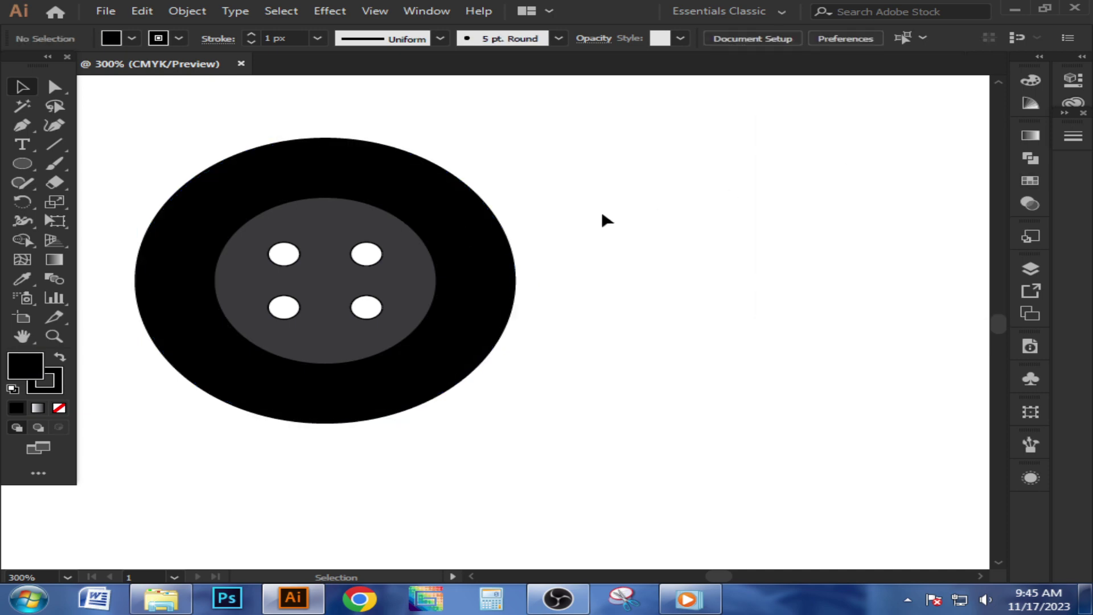
Fill the inner circle with the K=70 grey swatch
{"action": "left_click", "coordinate": [408, 261]}
{"action": "left_click", "coordinate": [1030, 183]}
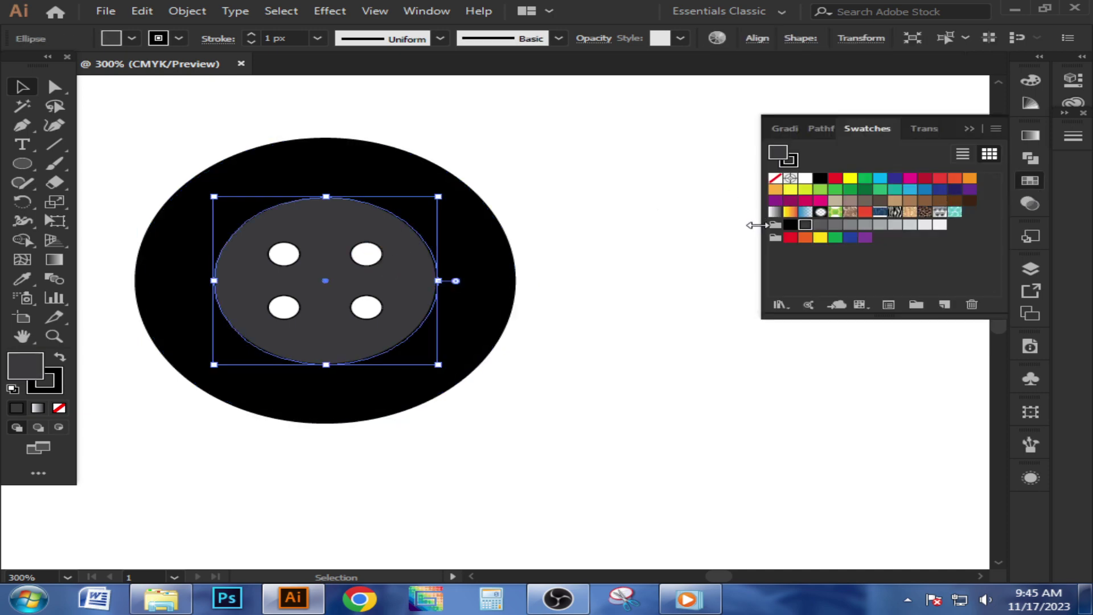
{"action": "left_click", "coordinate": [820, 225]}
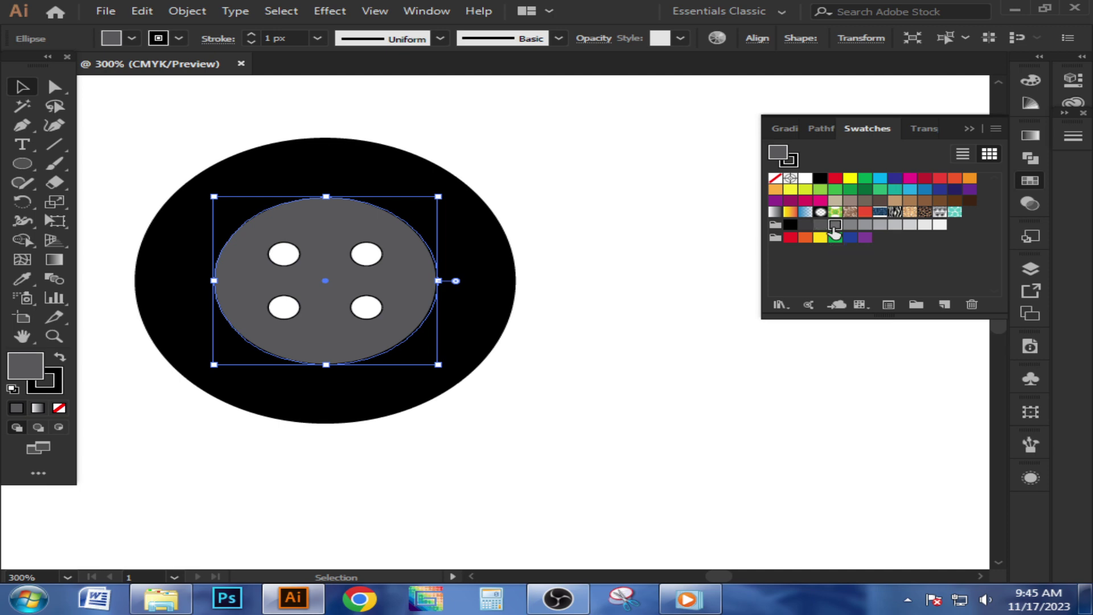
{"action": "left_click", "coordinate": [834, 226]}
{"action": "left_click", "coordinate": [529, 234]}
Fill the outer circle with the K=70 grey so it matches the inner circle
{"action": "left_click", "coordinate": [500, 244]}
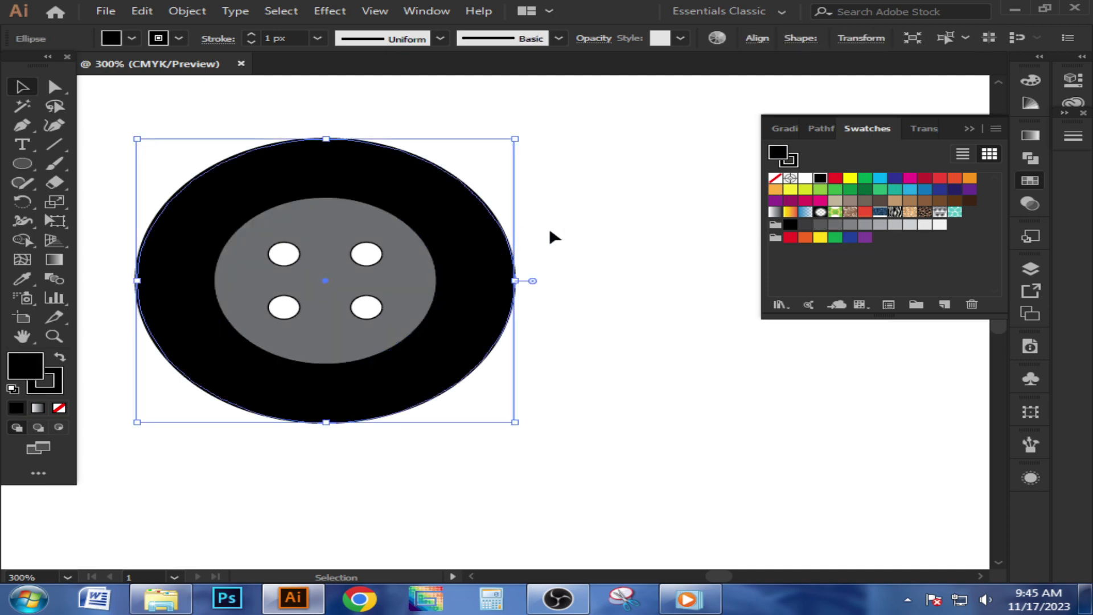
{"action": "left_click", "coordinate": [820, 226]}
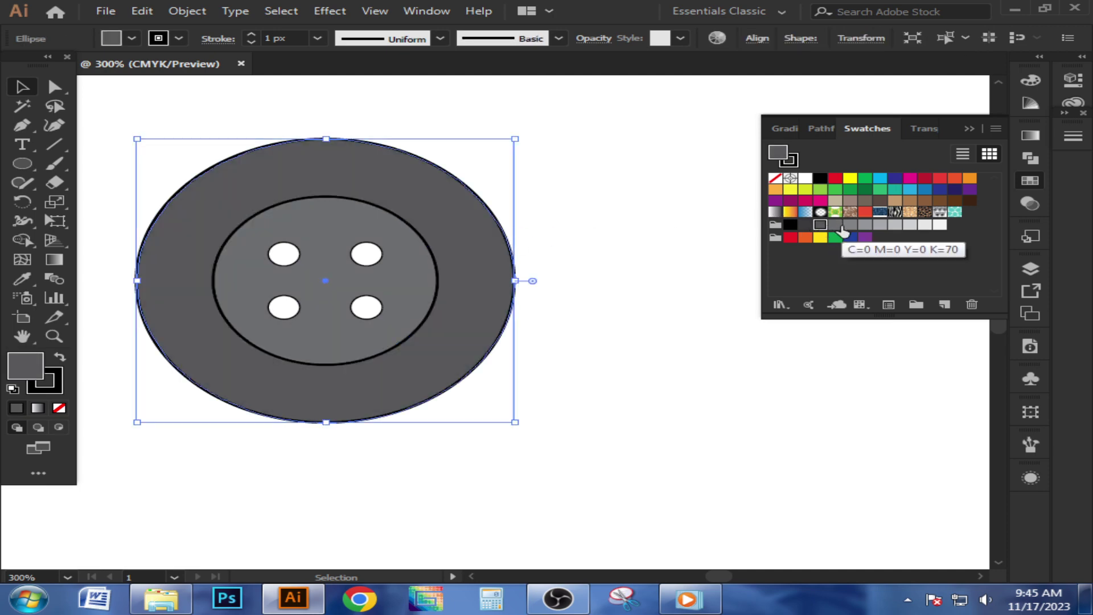
{"action": "left_click", "coordinate": [835, 225]}
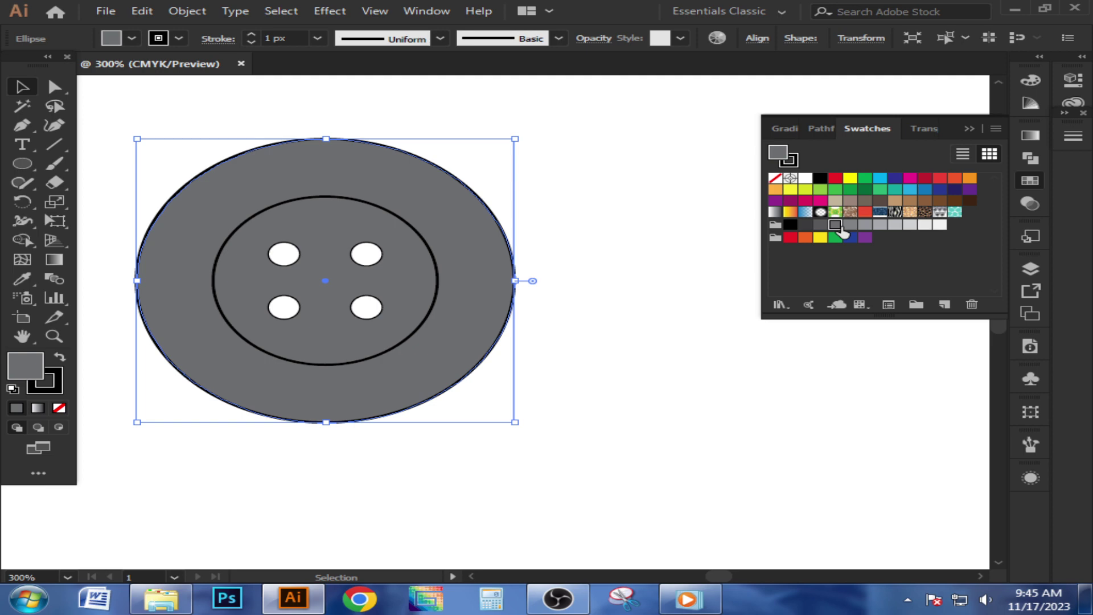
{"action": "left_click", "coordinate": [969, 128]}
{"action": "left_click", "coordinate": [527, 125]}
{"action": "left_click_drag", "start_coordinate": [391, 125], "coordinate": [333, 197]}
{"action": "left_click", "coordinate": [552, 186]}
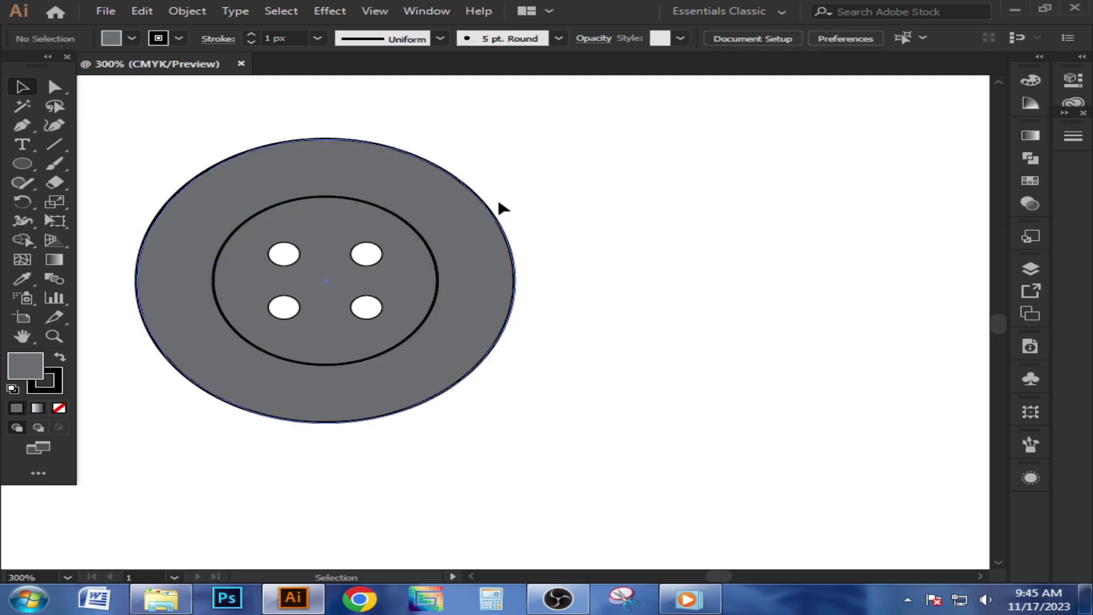
Set the outer circle's stroke weight to 4 px
{"action": "left_click", "coordinate": [420, 231]}
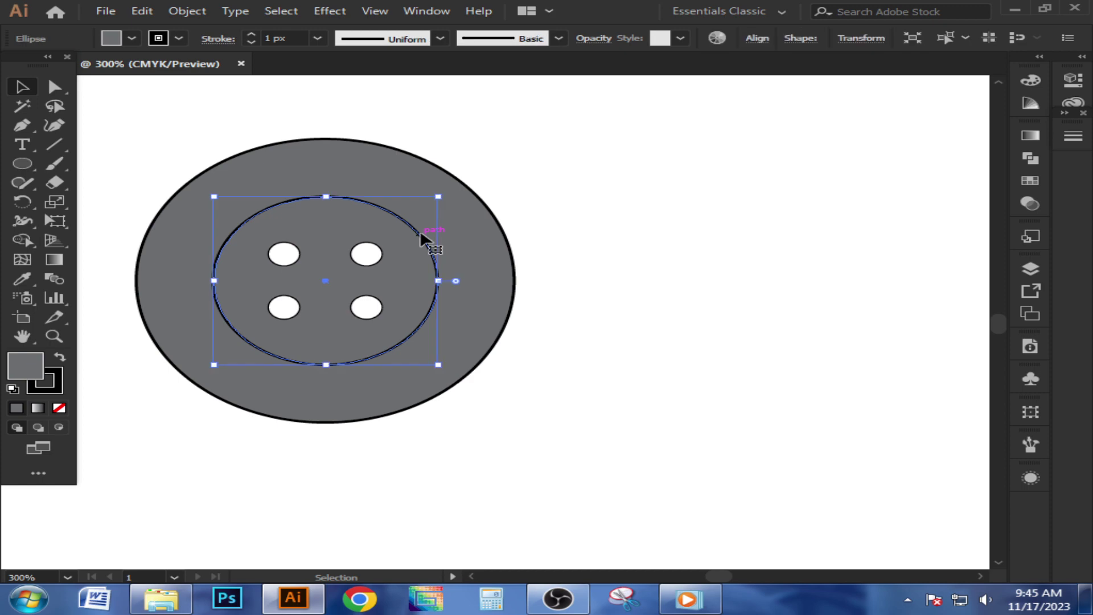
{"action": "left_click", "coordinate": [544, 199]}
{"action": "left_click", "coordinate": [473, 200]}
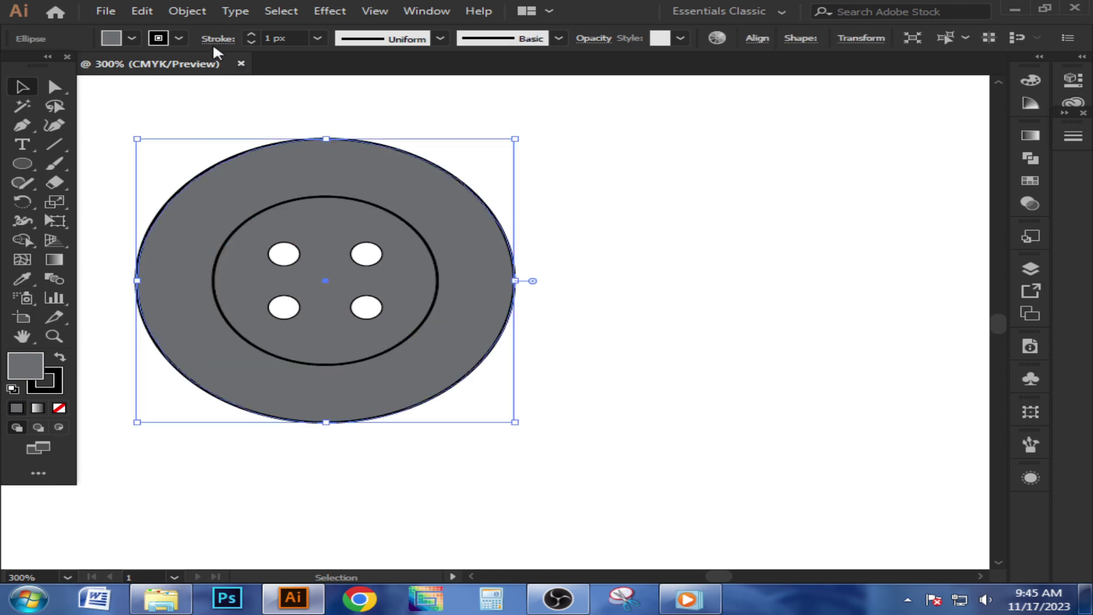
{"action": "left_click", "coordinate": [250, 33]}
{"action": "left_click", "coordinate": [250, 33]}
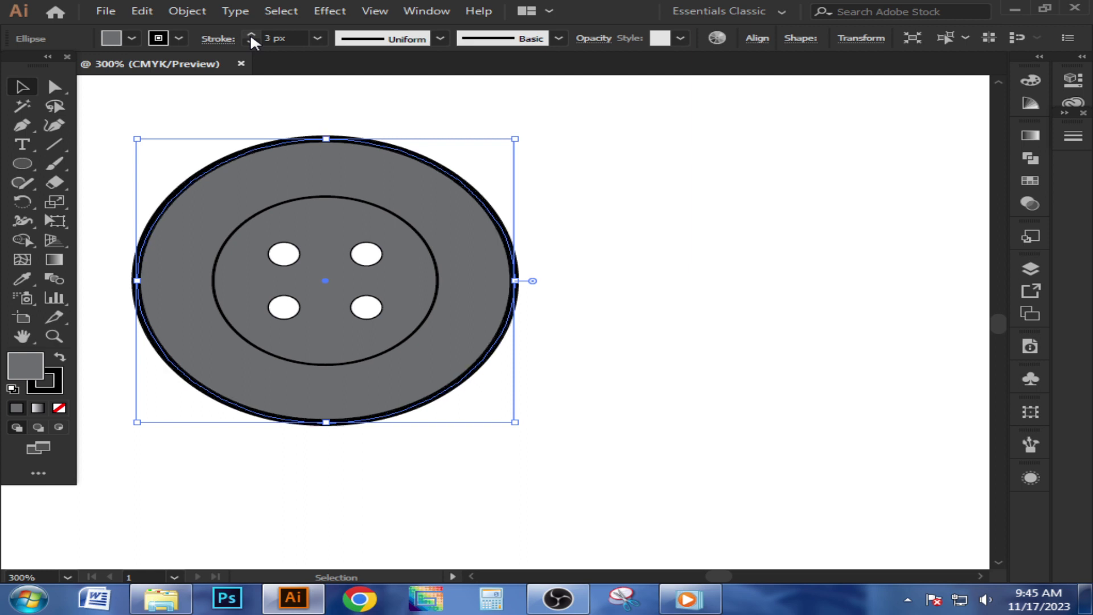
{"action": "left_click", "coordinate": [250, 33]}
{"action": "left_click", "coordinate": [648, 268]}
{"action": "scroll", "coordinate": [648, 253], "scroll_direction": "down", "scroll_amount": 2}
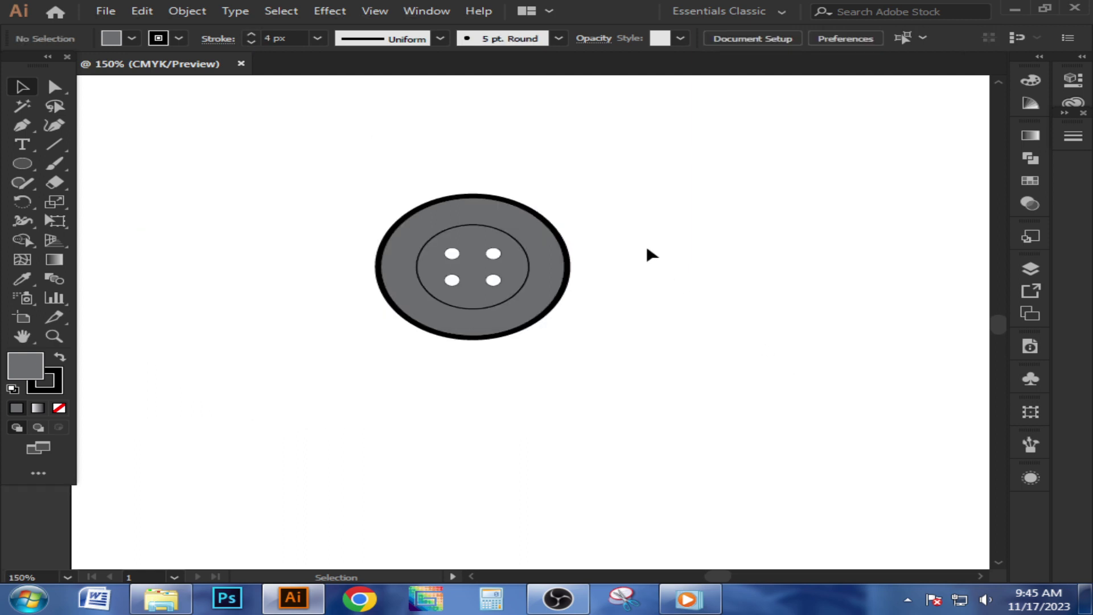
{"action": "scroll", "coordinate": [521, 310], "scroll_direction": "up", "scroll_amount": 1}
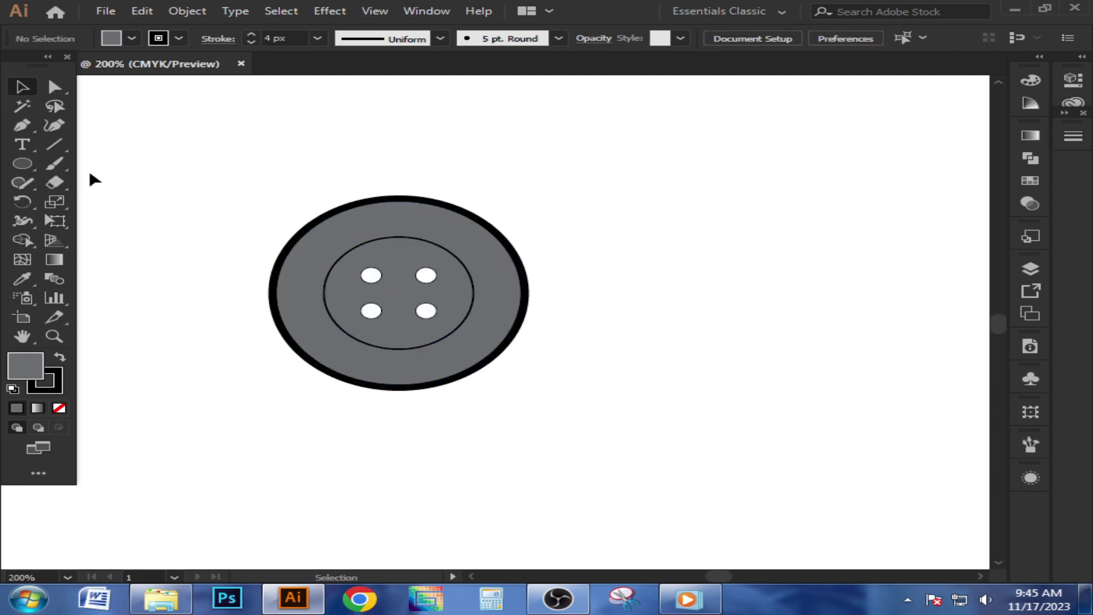
Select the whole button and cut out its four holes with the Shape Builder tool
{"action": "left_click_drag", "start_coordinate": [100, 178], "coordinate": [532, 381]}
{"action": "scroll", "coordinate": [401, 292], "scroll_direction": "up", "scroll_amount": 2}
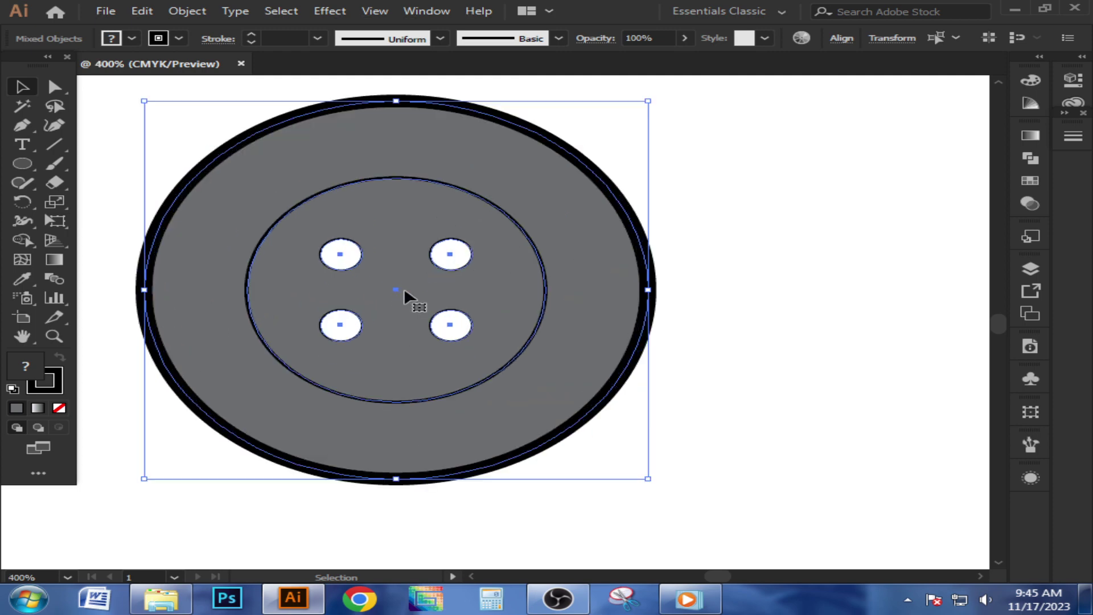
{"action": "left_click", "coordinate": [24, 240]}
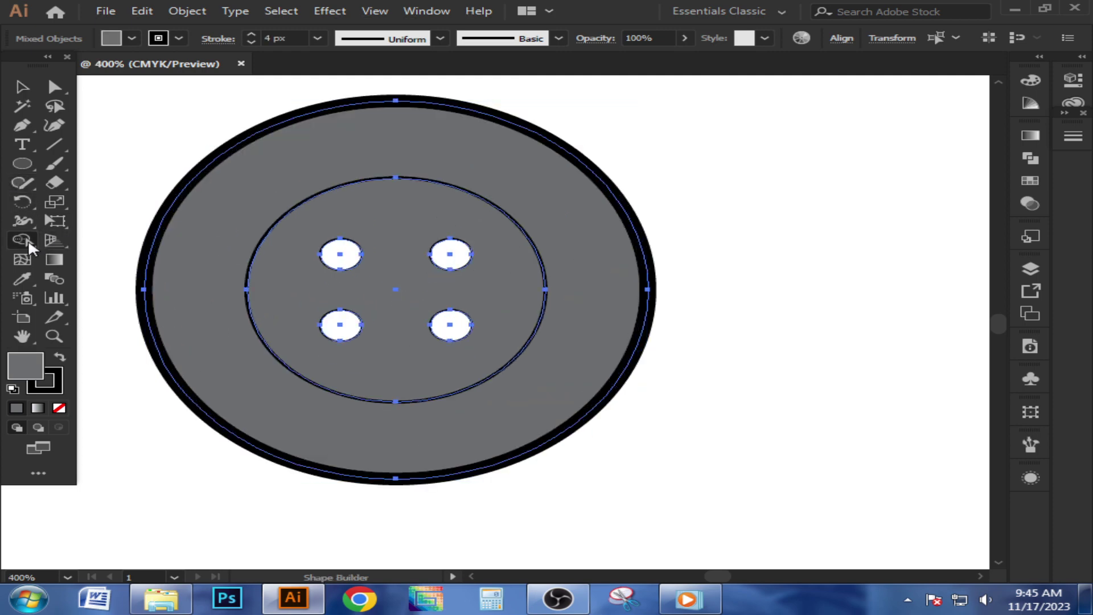
{"action": "left_click", "coordinate": [363, 254]}
{"action": "left_click", "coordinate": [451, 251]}
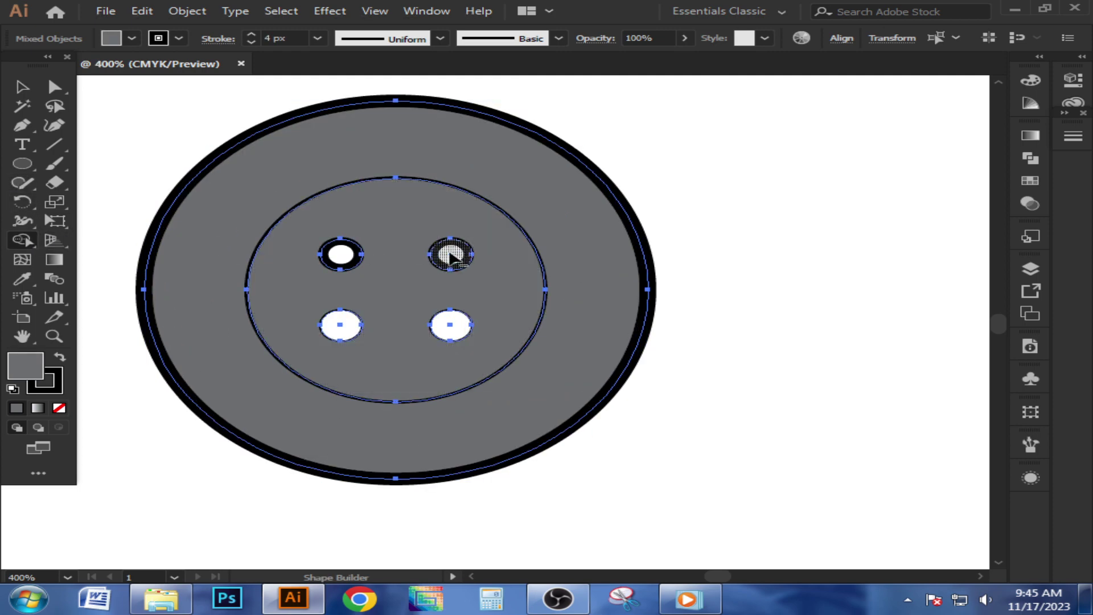
{"action": "left_click", "coordinate": [351, 330]}
{"action": "left_click", "coordinate": [449, 325]}
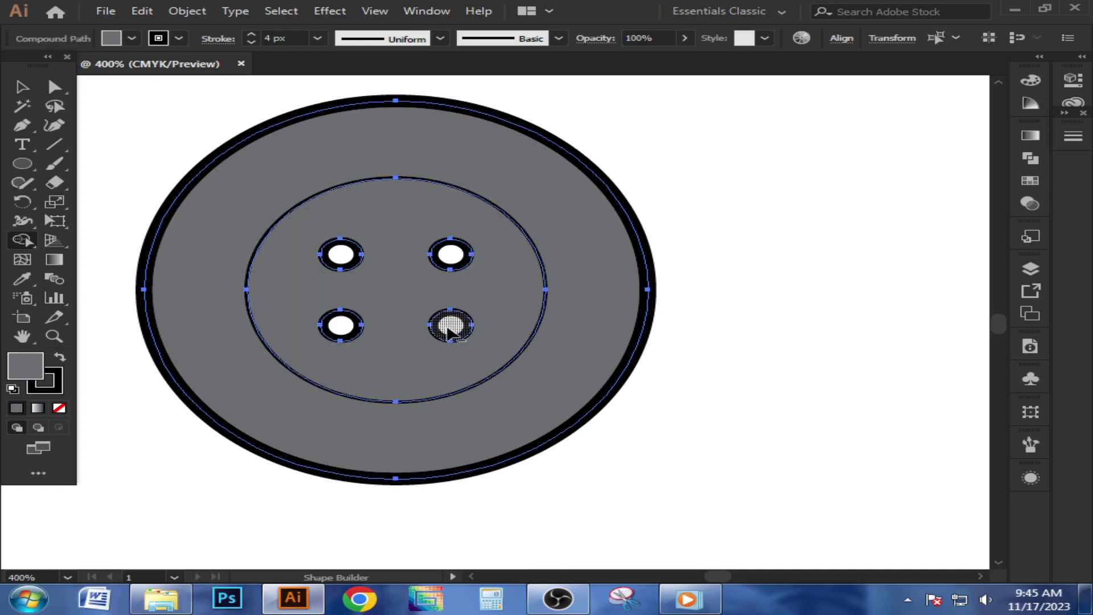
{"action": "scroll", "coordinate": [349, 232], "scroll_direction": "down", "scroll_amount": 1}
{"action": "left_click", "coordinate": [23, 88]}
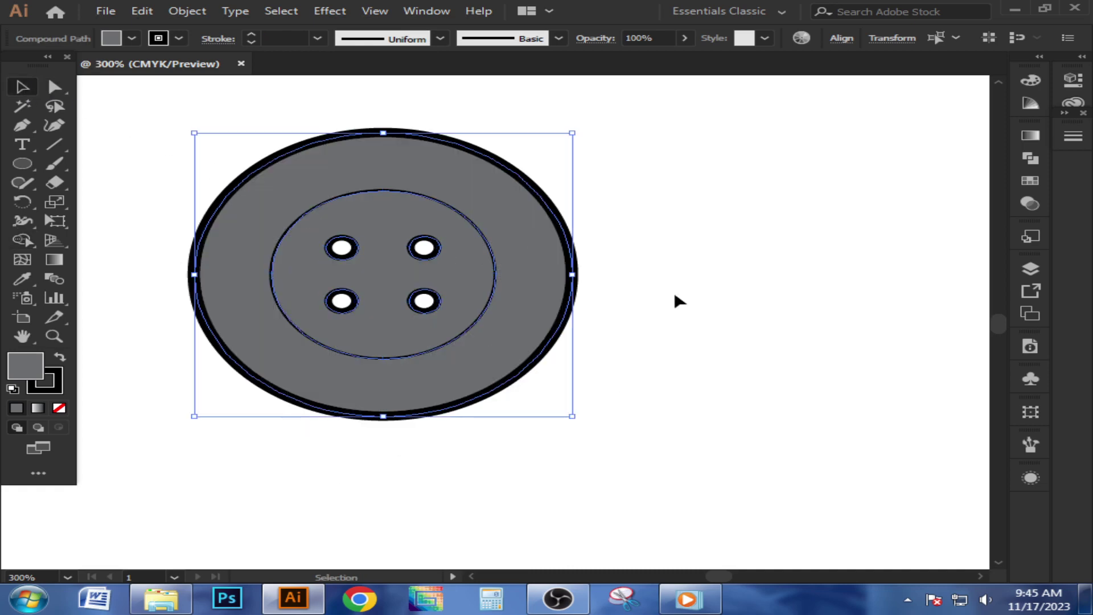
{"action": "left_click", "coordinate": [674, 292]}
Group the button's parts and move the group to the artboard's upper-left area, below the title
{"action": "scroll", "coordinate": [664, 284], "scroll_direction": "down", "scroll_amount": 2}
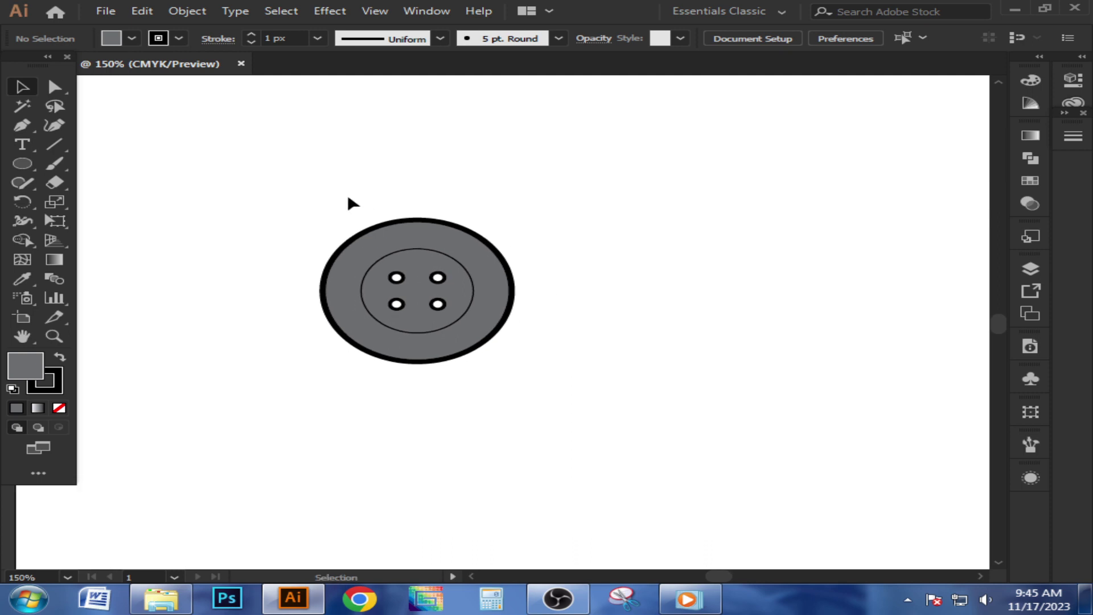
{"action": "left_click_drag", "start_coordinate": [349, 204], "coordinate": [661, 391]}
{"action": "left_click", "coordinate": [664, 360]}
{"action": "scroll", "coordinate": [739, 308], "scroll_direction": "down", "scroll_amount": 2}
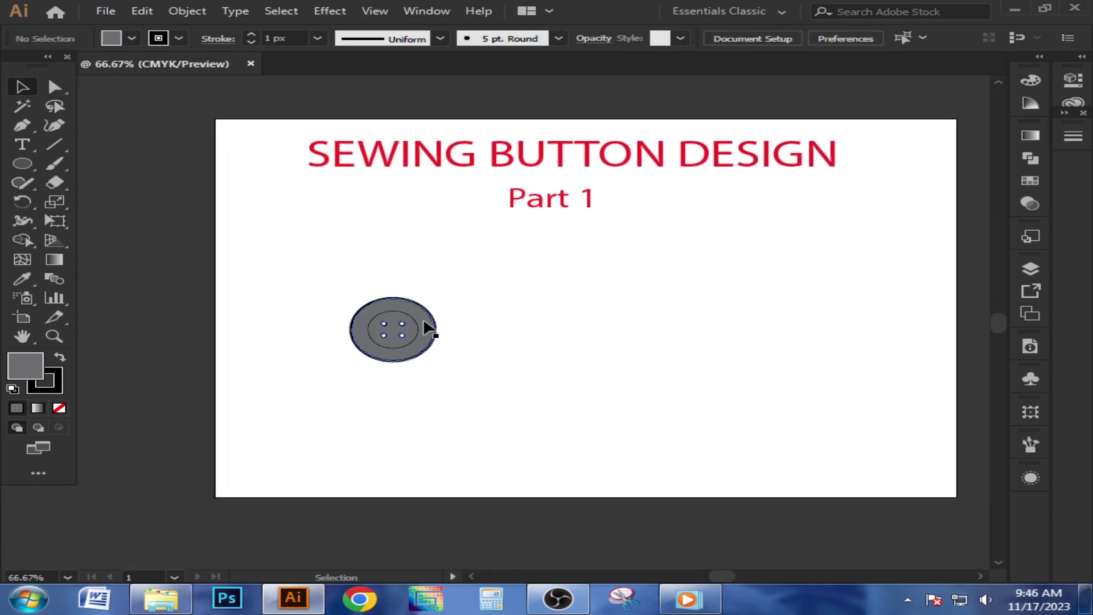
{"action": "left_click_drag", "start_coordinate": [427, 324], "coordinate": [322, 252]}
{"action": "left_click_drag", "start_coordinate": [513, 347], "coordinate": [495, 329]}
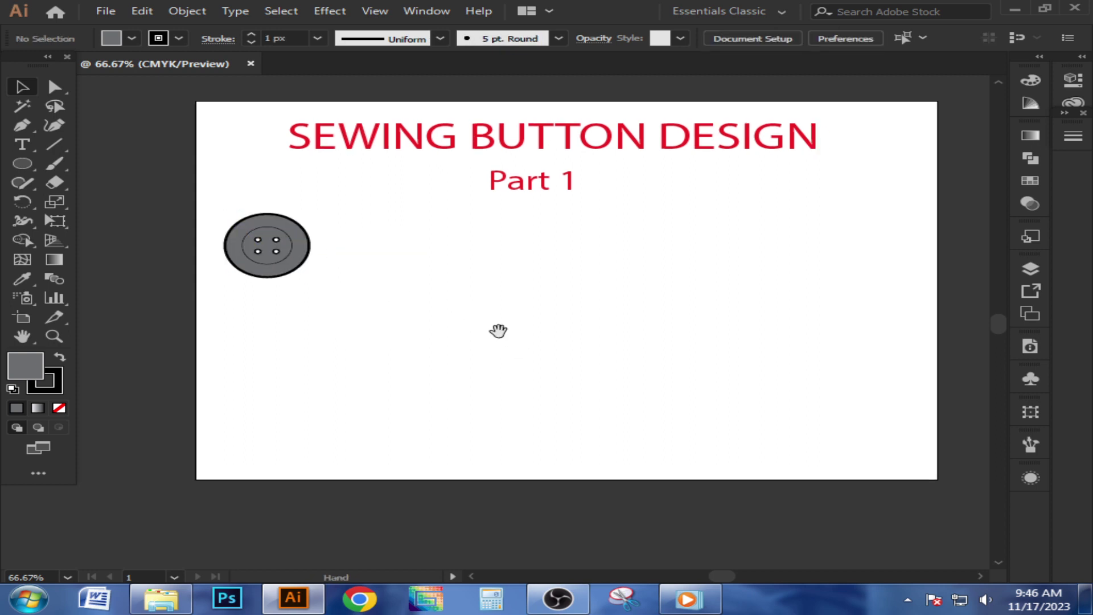
Try scaling the button down to about 60% of its size
{"action": "left_click", "coordinate": [294, 263]}
{"action": "left_click_drag", "start_coordinate": [310, 216], "coordinate": [287, 229]}
{"action": "left_click", "coordinate": [416, 274]}
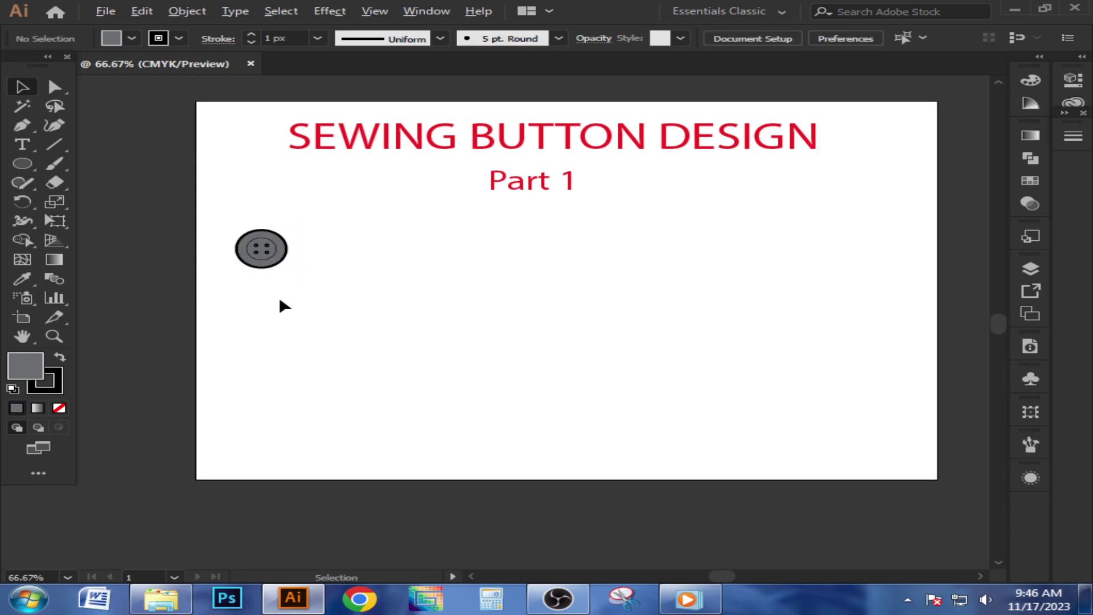
{"action": "scroll", "coordinate": [280, 253], "scroll_direction": "up", "scroll_amount": 4}
{"action": "scroll", "coordinate": [414, 309], "scroll_direction": "down", "scroll_amount": 1}
{"action": "left_click", "coordinate": [276, 259]}
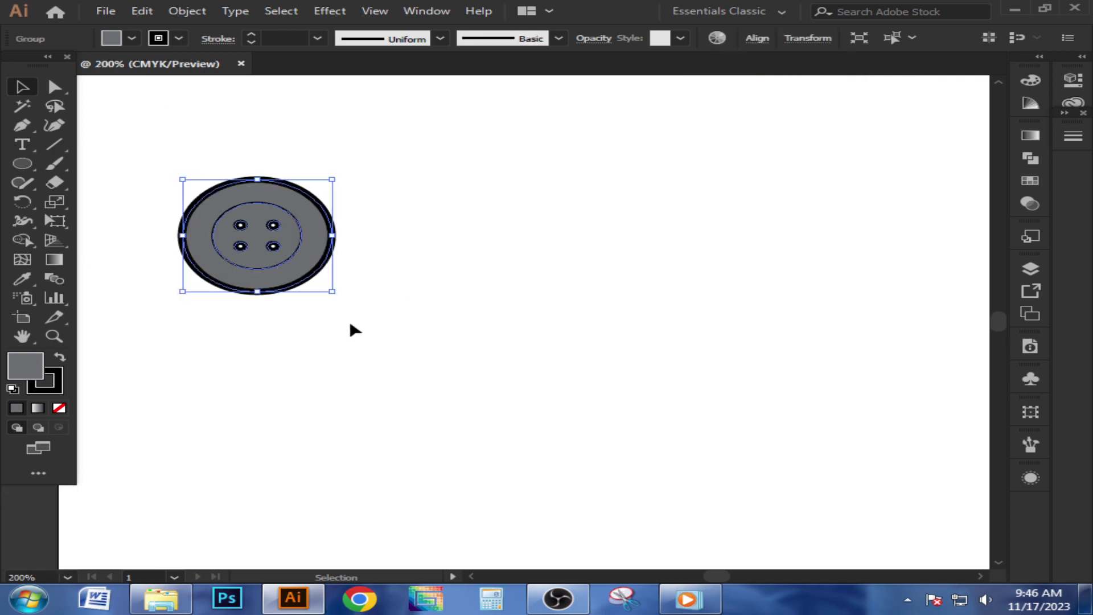
{"action": "left_click", "coordinate": [354, 326]}
{"action": "scroll", "coordinate": [254, 330], "scroll_direction": "down", "scroll_amount": 1}
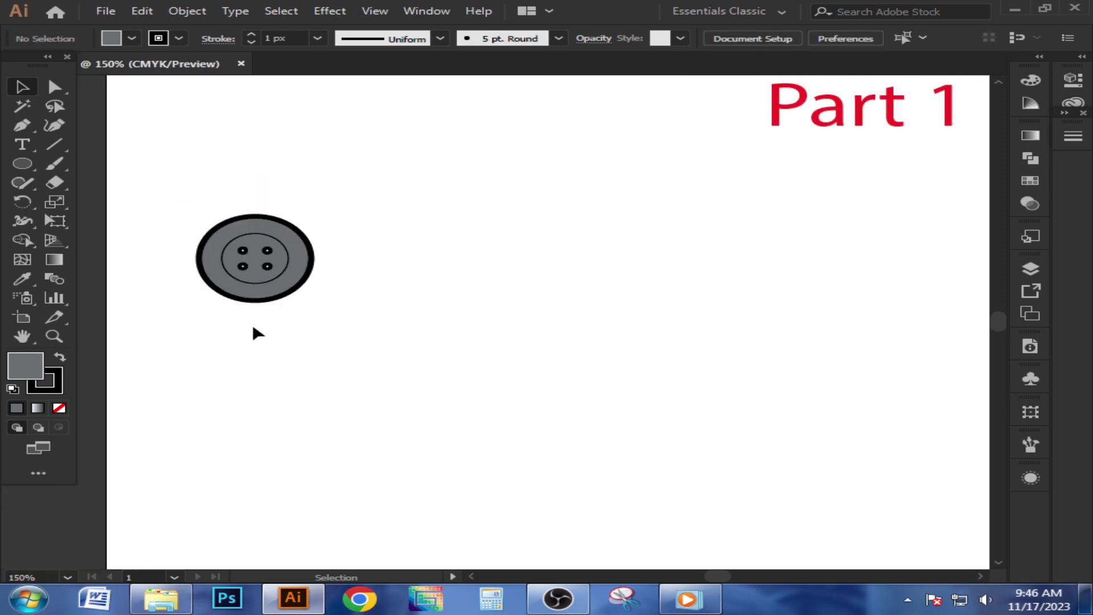
Undo the scaling of the button and deselect it
{"action": "key", "text": "z"}
{"action": "key", "text": "ctrl+a"}
{"action": "scroll", "coordinate": [264, 361], "scroll_direction": "up", "scroll_amount": 2}
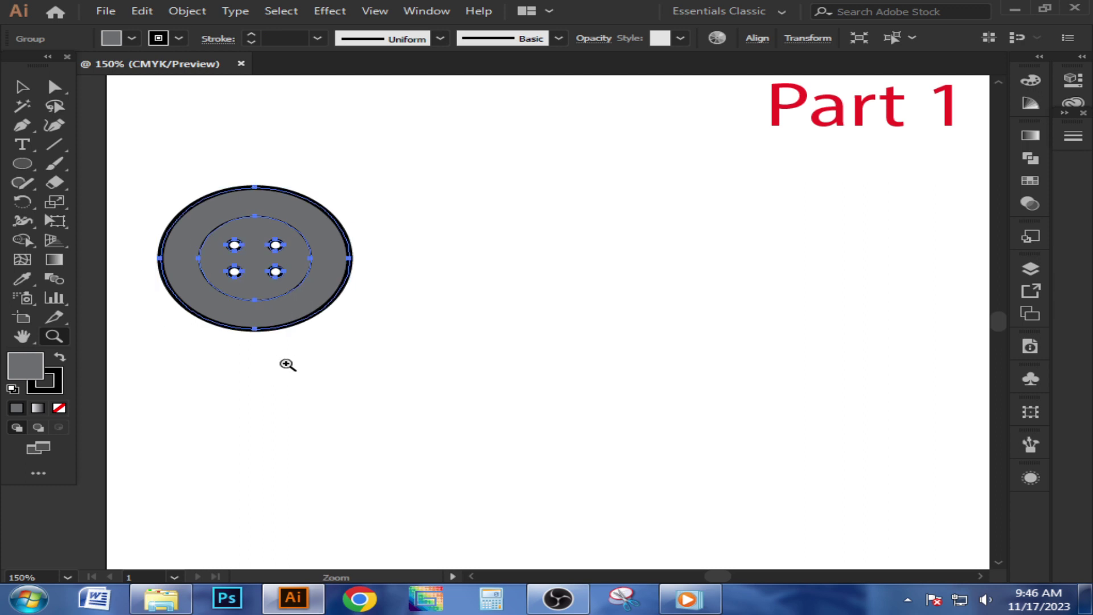
{"action": "scroll", "coordinate": [293, 327], "scroll_direction": "down", "scroll_amount": 3}
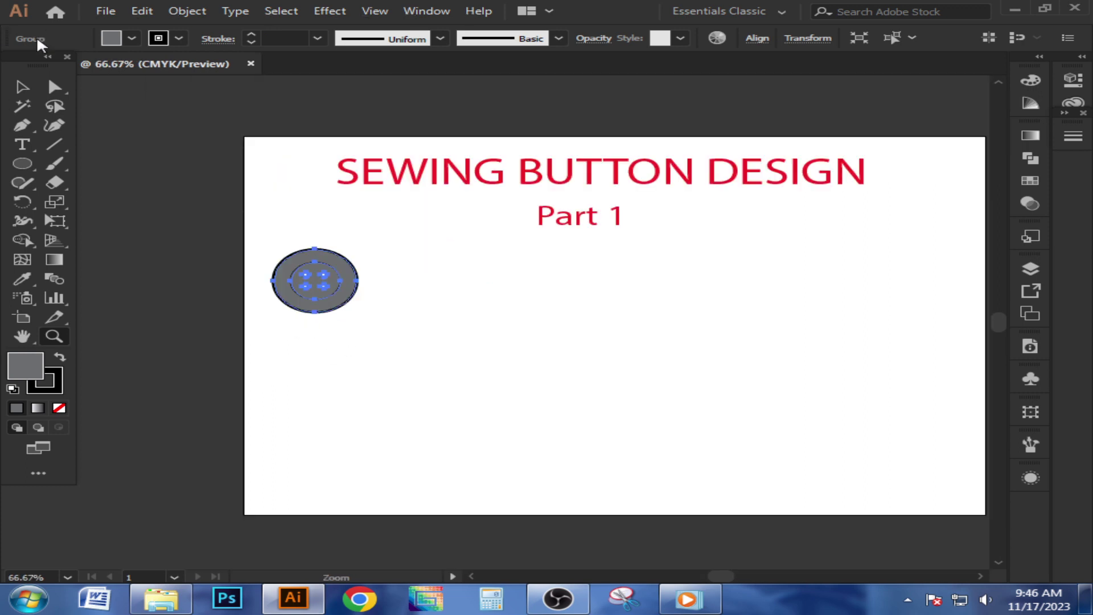
{"action": "left_click", "coordinate": [23, 86]}
{"action": "left_click", "coordinate": [465, 340]}
Draw a curved thread path with the Pen tool from the centre of the upper-left hole to the centre of the lower-right hole
{"action": "scroll", "coordinate": [312, 268], "scroll_direction": "up", "scroll_amount": 5}
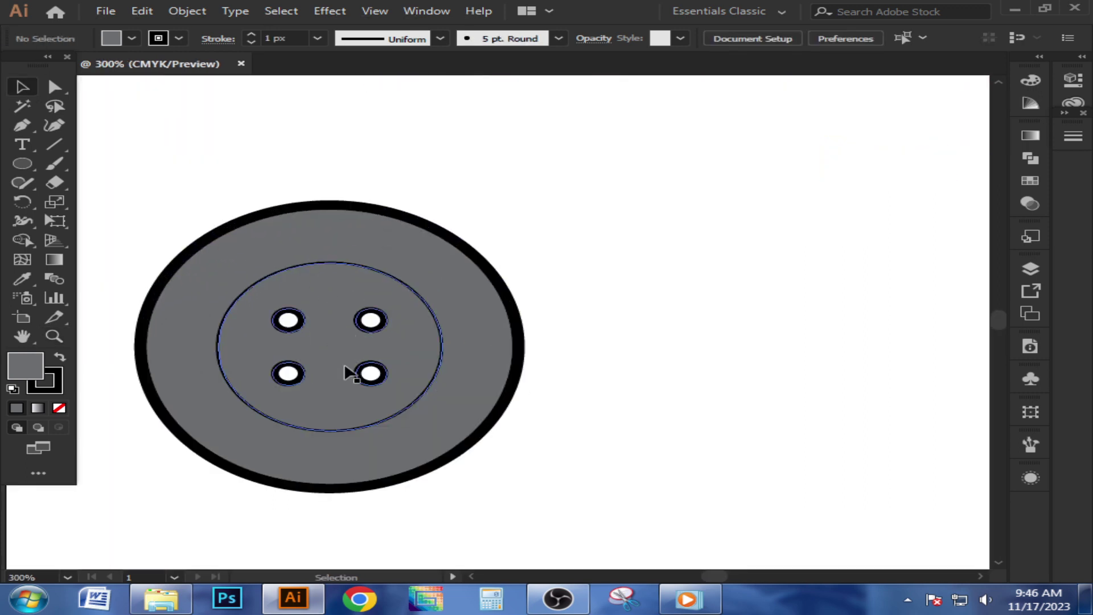
{"action": "left_click", "coordinate": [296, 383]}
{"action": "key", "text": "a"}
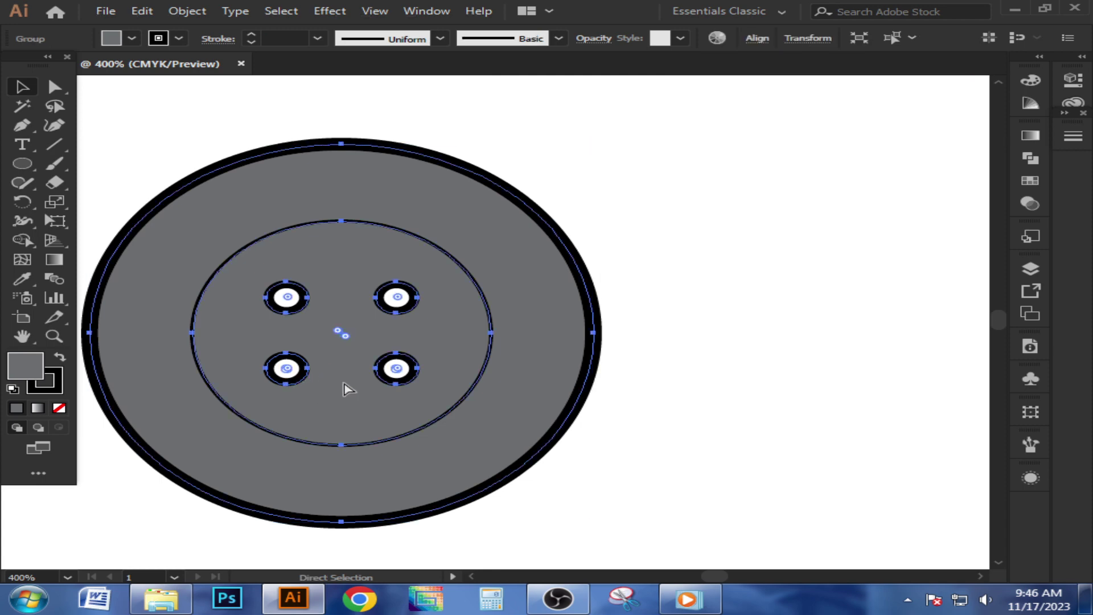
{"action": "key", "text": "ctrl+shift+a"}
{"action": "left_click", "coordinate": [22, 125]}
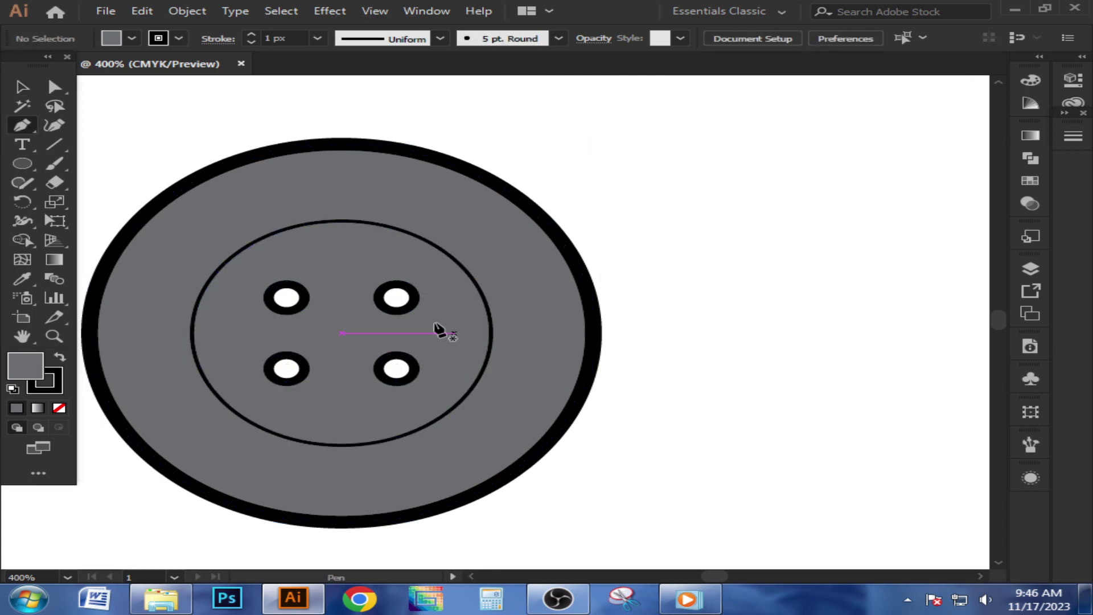
{"action": "left_click", "coordinate": [286, 298]}
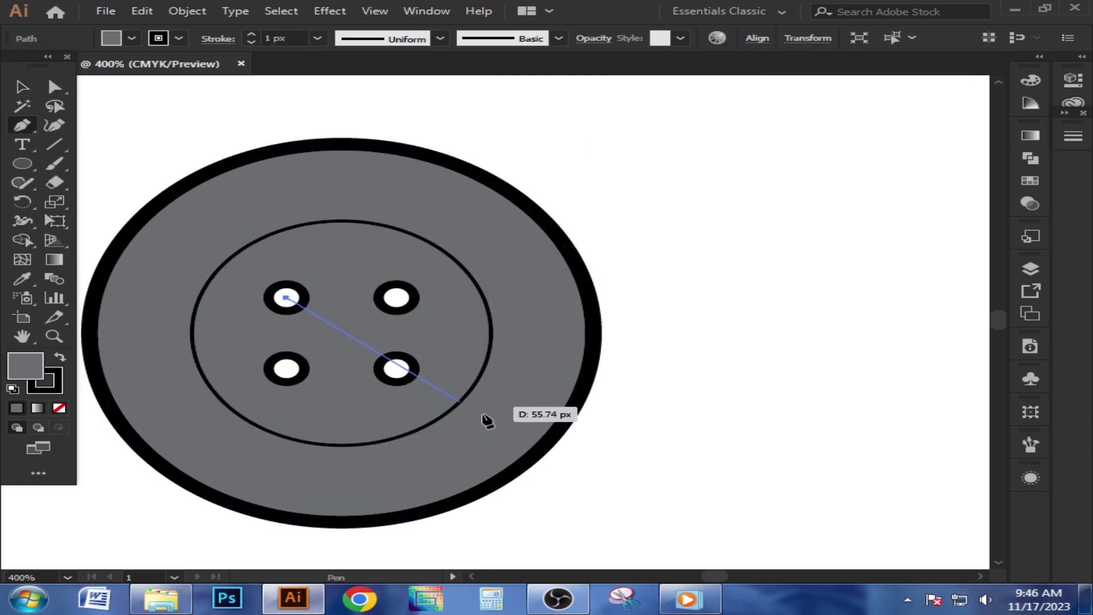
{"action": "left_click_drag", "start_coordinate": [397, 368], "coordinate": [490, 385]}
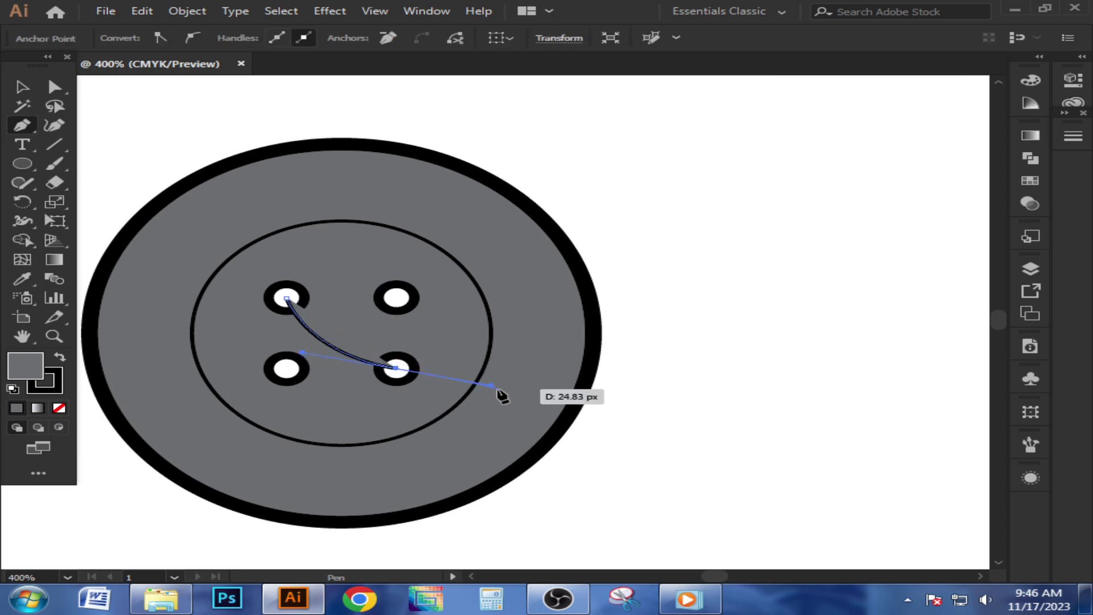
Try swapping the thread curve's fill and stroke and removing its fill, and restore its grey fill and black stroke
{"action": "left_click", "coordinate": [59, 358]}
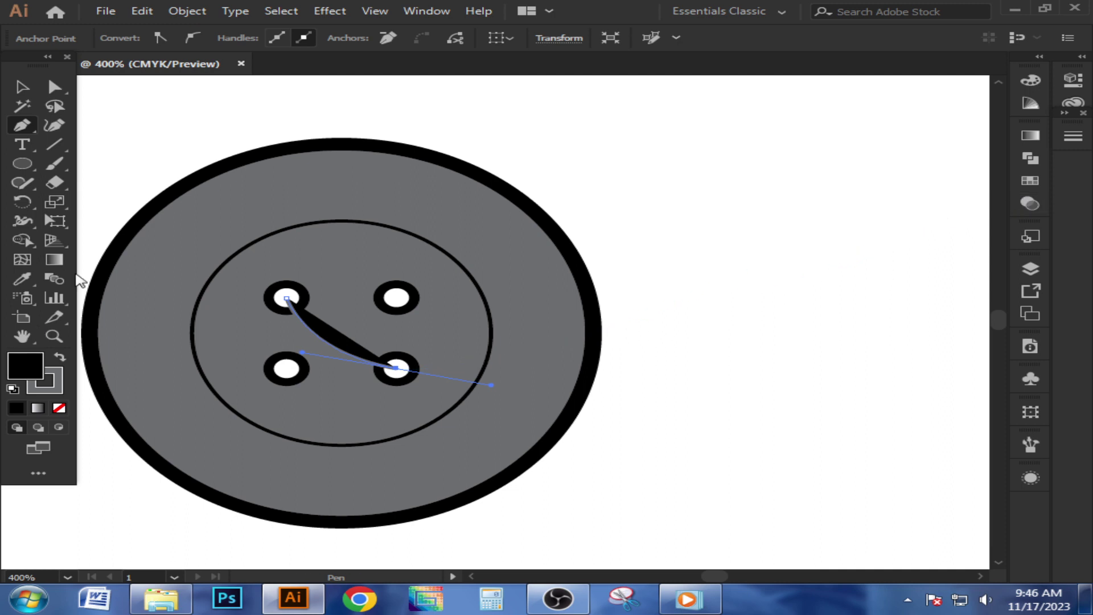
{"action": "left_click", "coordinate": [22, 87]}
{"action": "left_click", "coordinate": [683, 205]}
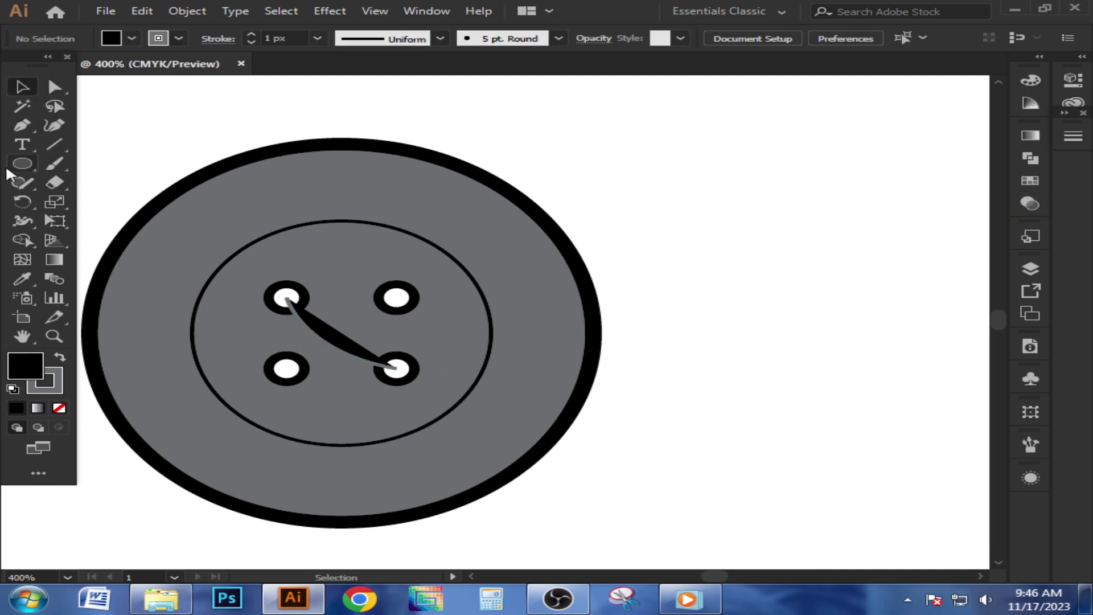
{"action": "left_click", "coordinate": [316, 330]}
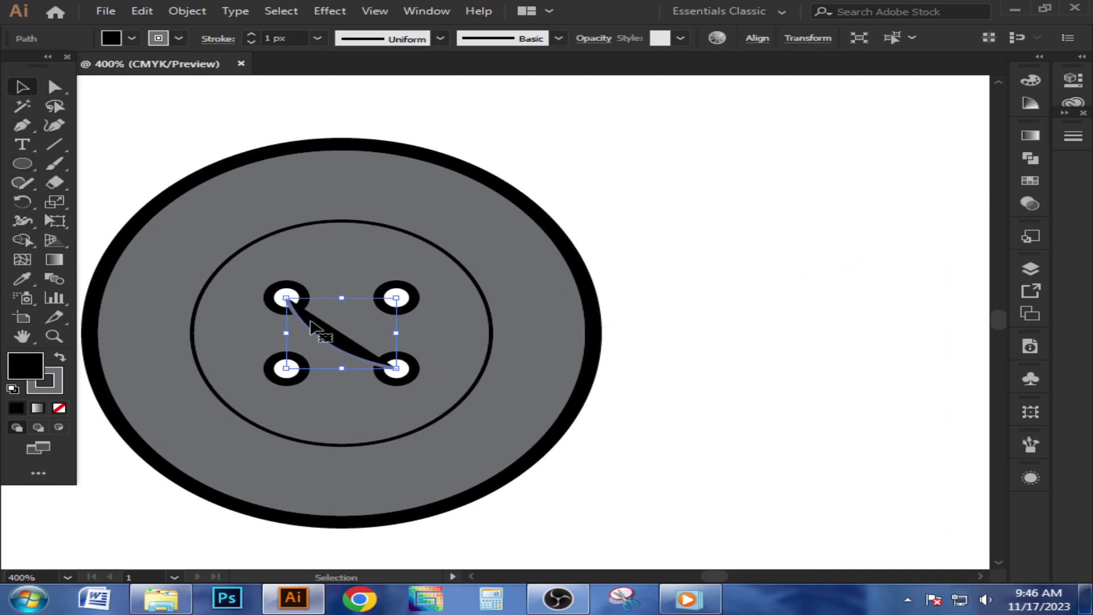
{"action": "left_click", "coordinate": [59, 408]}
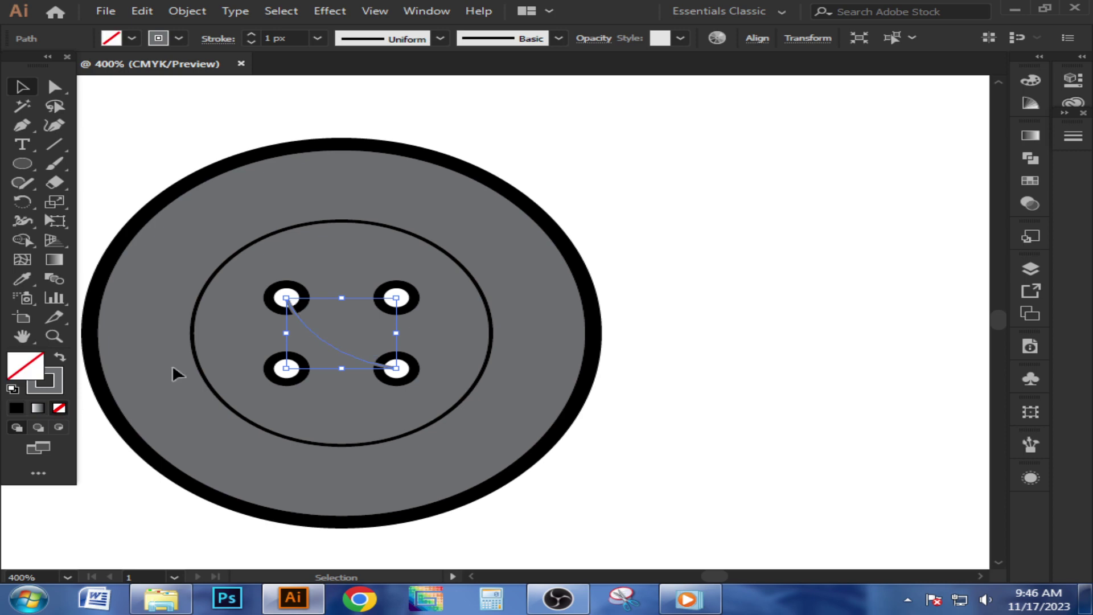
{"action": "key", "text": "ctrl+z"}
{"action": "left_click", "coordinate": [60, 357]}
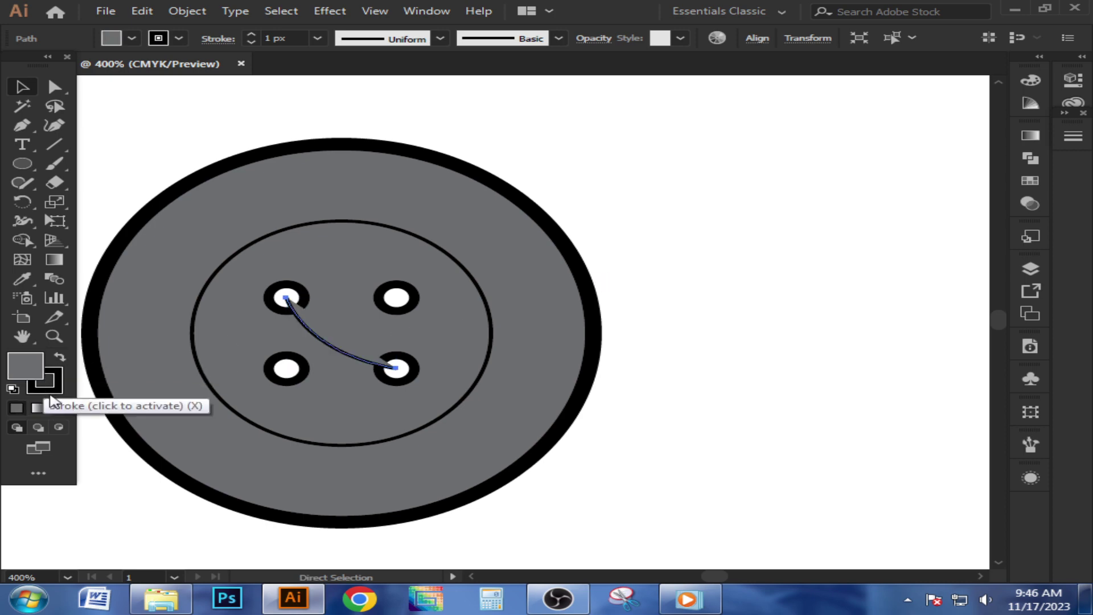
Give the thread curve a black fill with no stroke
{"action": "left_click", "coordinate": [58, 409]}
{"action": "left_click", "coordinate": [60, 357]}
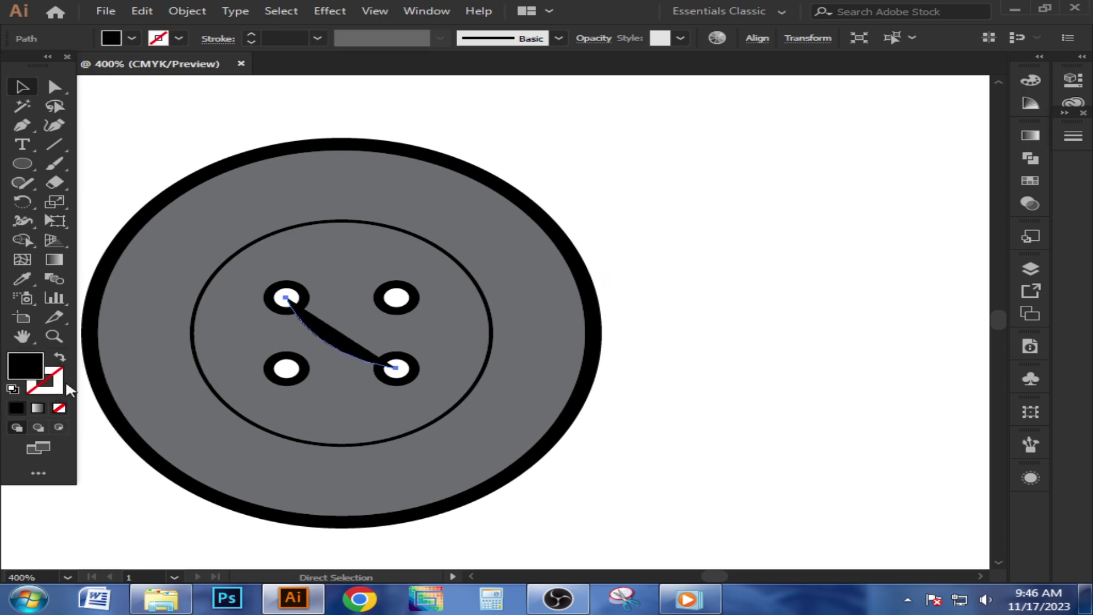
Duplicate the black thread curve and rotate the copy so it crosses the original towards the upper-right and lower-left holes
{"action": "key", "text": "v"}
{"action": "left_click", "coordinate": [646, 245]}
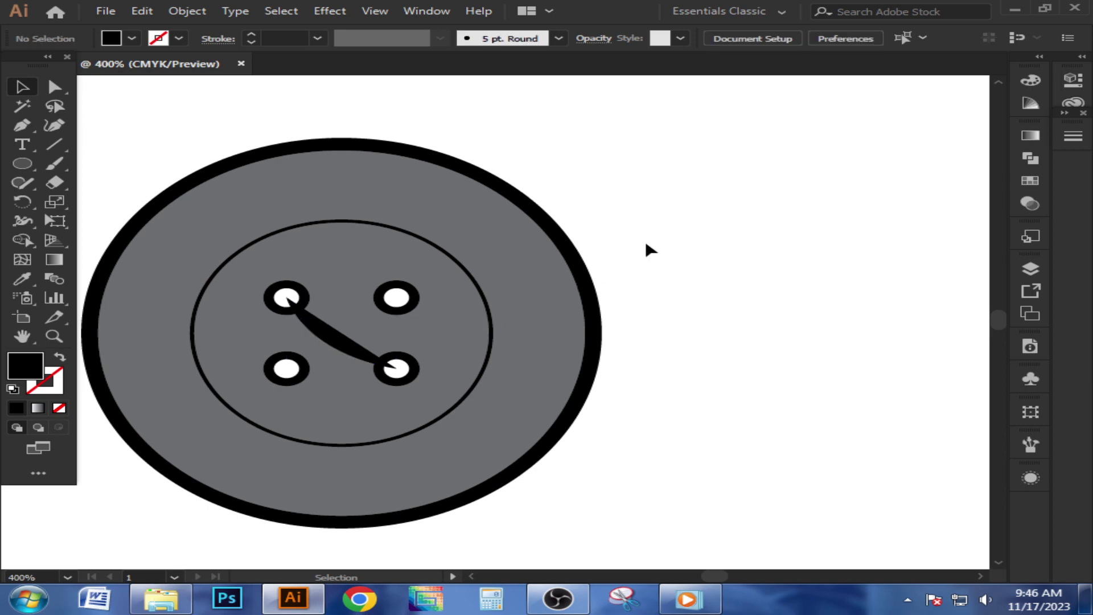
{"action": "left_click", "coordinate": [310, 337]}
{"action": "key", "text": "a"}
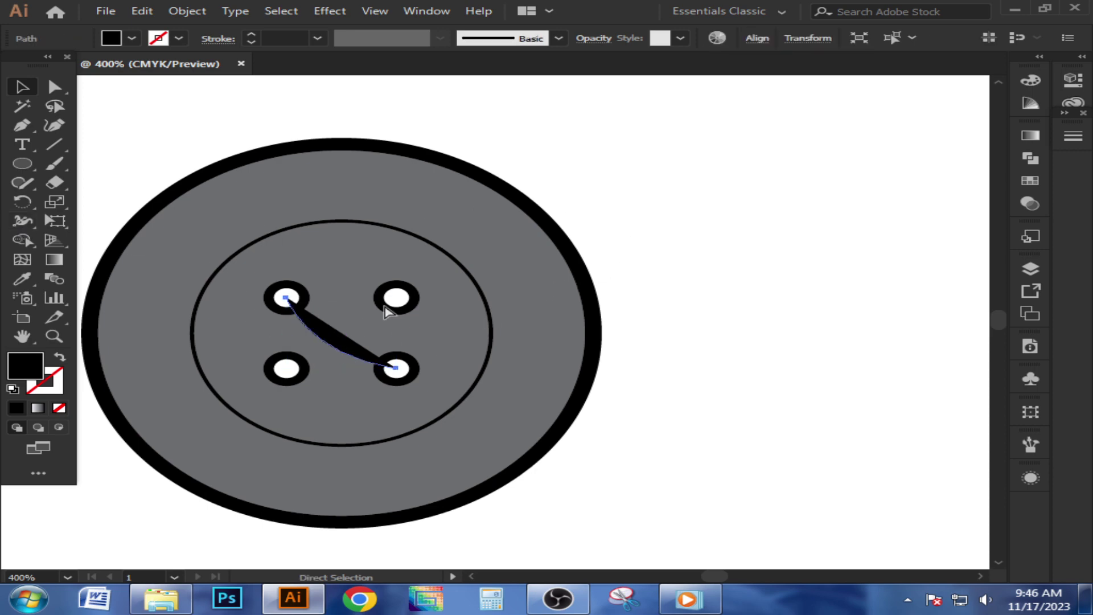
{"action": "key", "text": "v"}
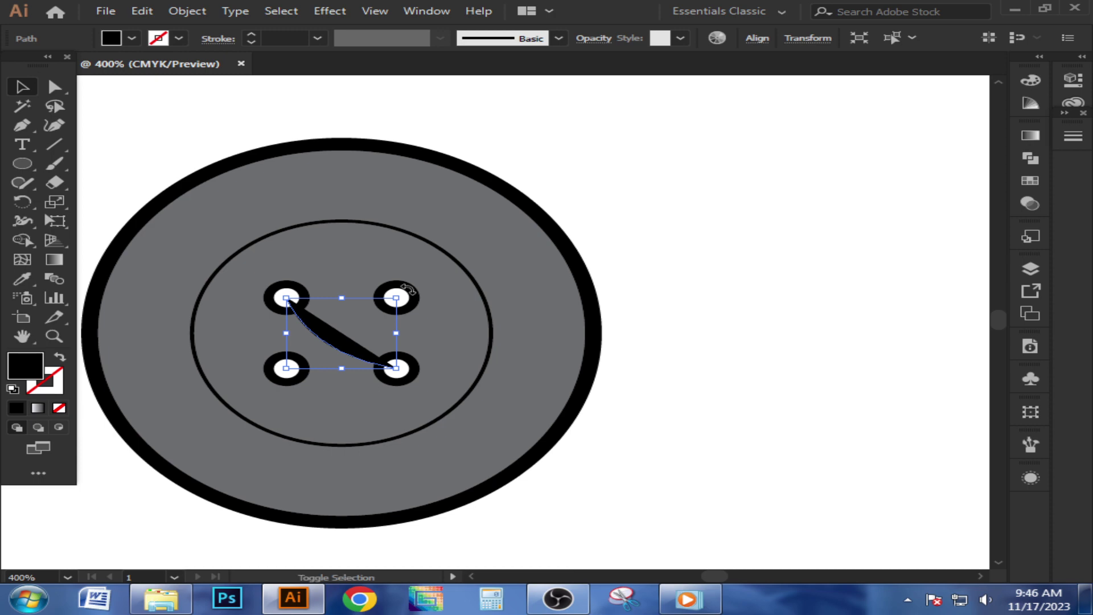
{"action": "left_click_drag", "start_coordinate": [407, 289], "coordinate": [391, 372]}
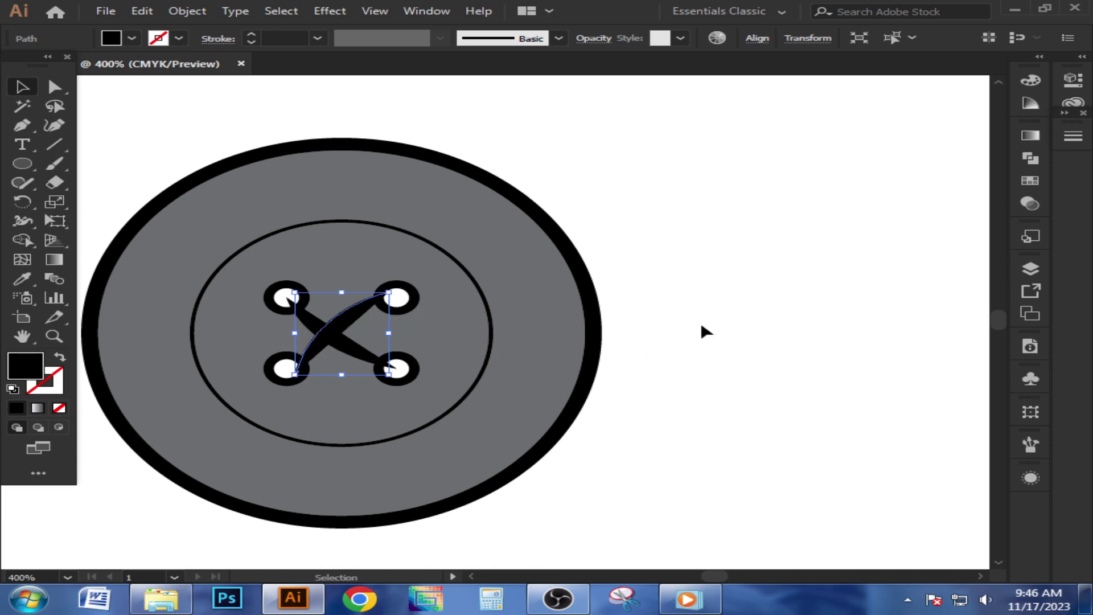
{"action": "left_click", "coordinate": [702, 327]}
Reflect the copied thread about the vertical axis and rotate it to span the upper-right and lower-left holes
{"action": "left_click", "coordinate": [338, 331]}
{"action": "right_click", "coordinate": [338, 331]}
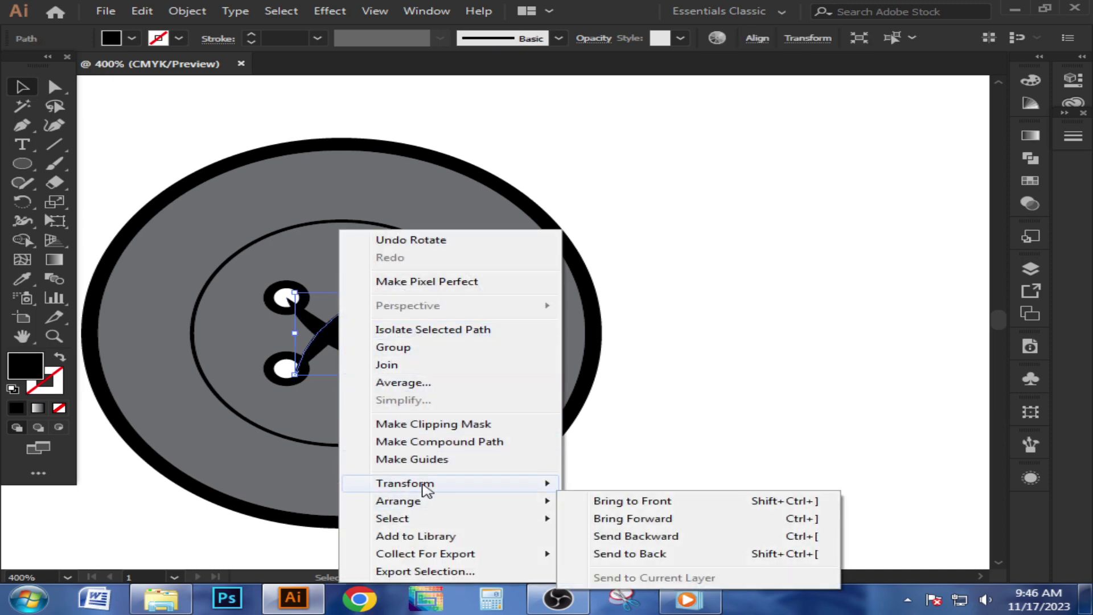
{"action": "mouse_move", "coordinate": [427, 485]}
{"action": "left_click", "coordinate": [630, 405]}
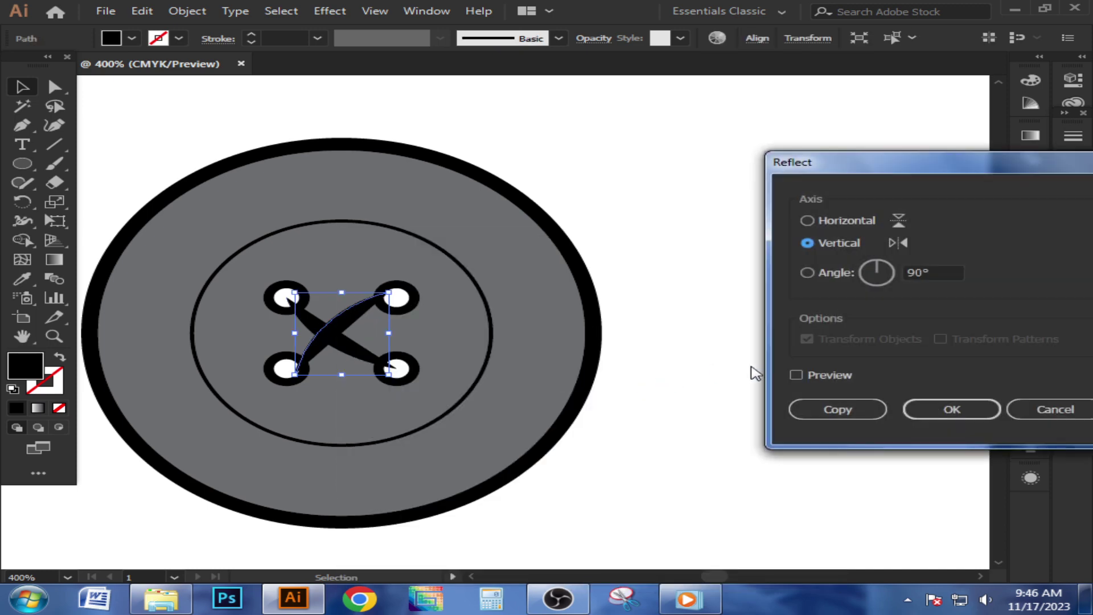
{"action": "left_click", "coordinate": [796, 376]}
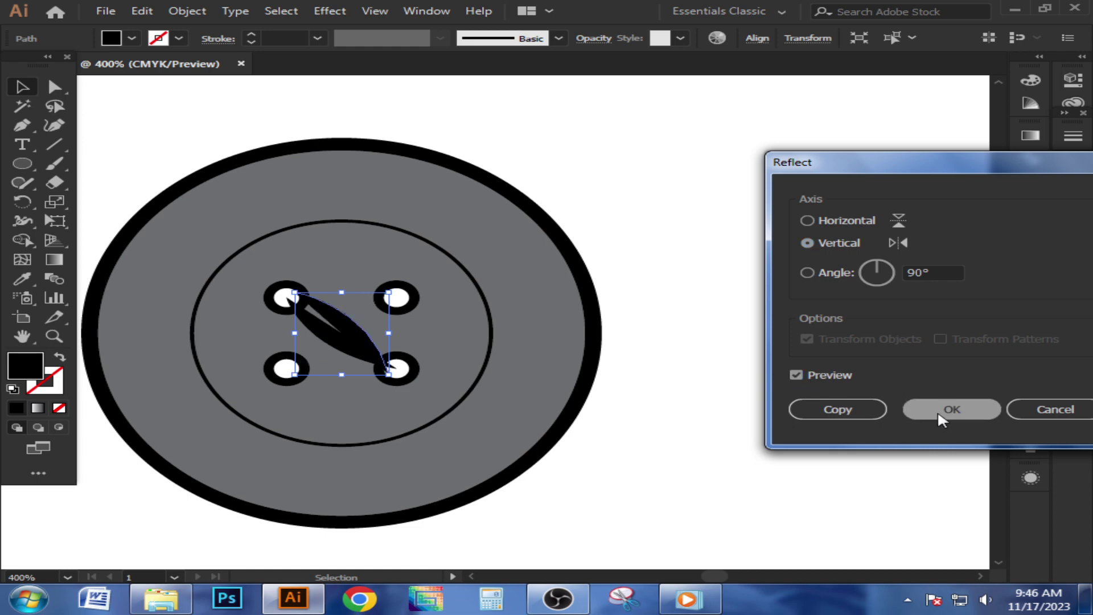
{"action": "left_click", "coordinate": [913, 410]}
{"action": "left_click_drag", "start_coordinate": [389, 283], "coordinate": [364, 343]}
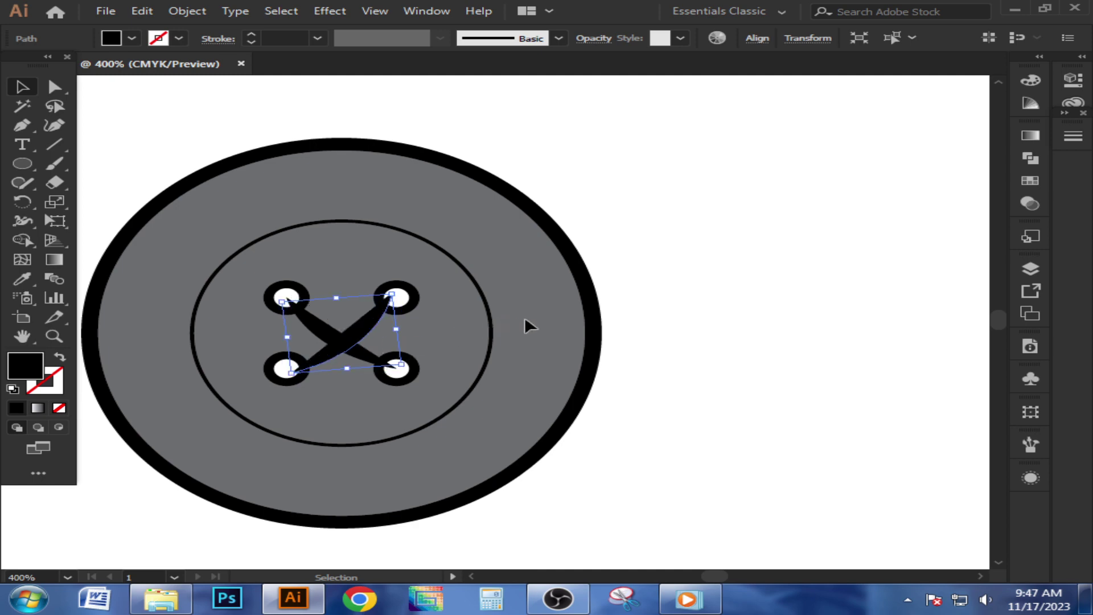
{"action": "left_click", "coordinate": [658, 254]}
Draw a black ellipse without stroke on the artboard to the right of the grey button
{"action": "scroll", "coordinate": [657, 243], "scroll_direction": "down", "scroll_amount": 3}
{"action": "scroll", "coordinate": [726, 297], "scroll_direction": "down", "scroll_amount": 4}
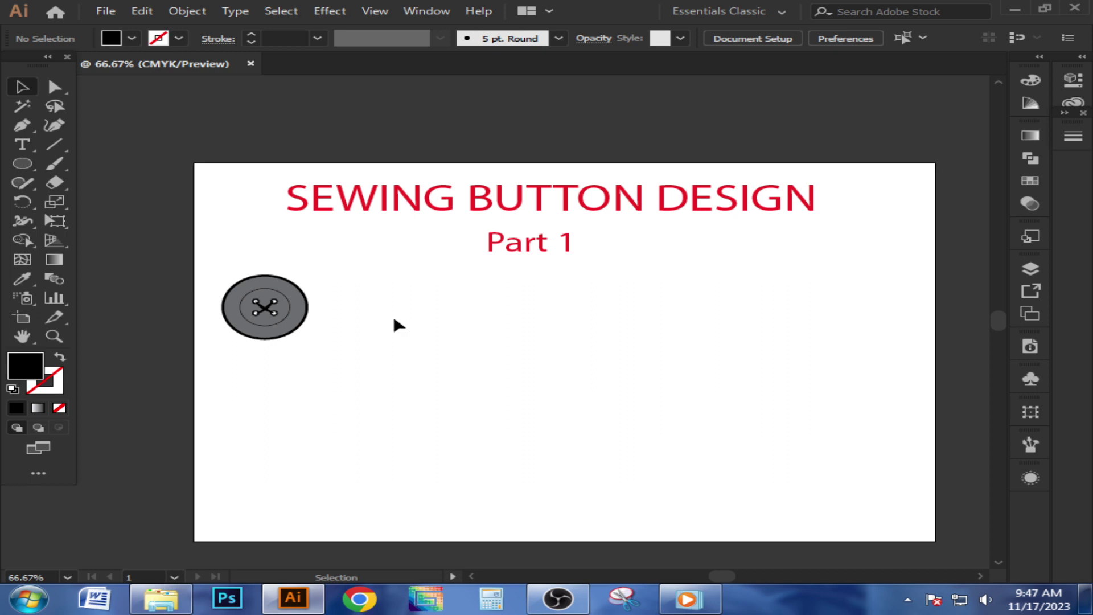
{"action": "scroll", "coordinate": [399, 325], "scroll_direction": "up", "scroll_amount": 1}
{"action": "left_click_drag", "start_coordinate": [453, 373], "coordinate": [416, 326]}
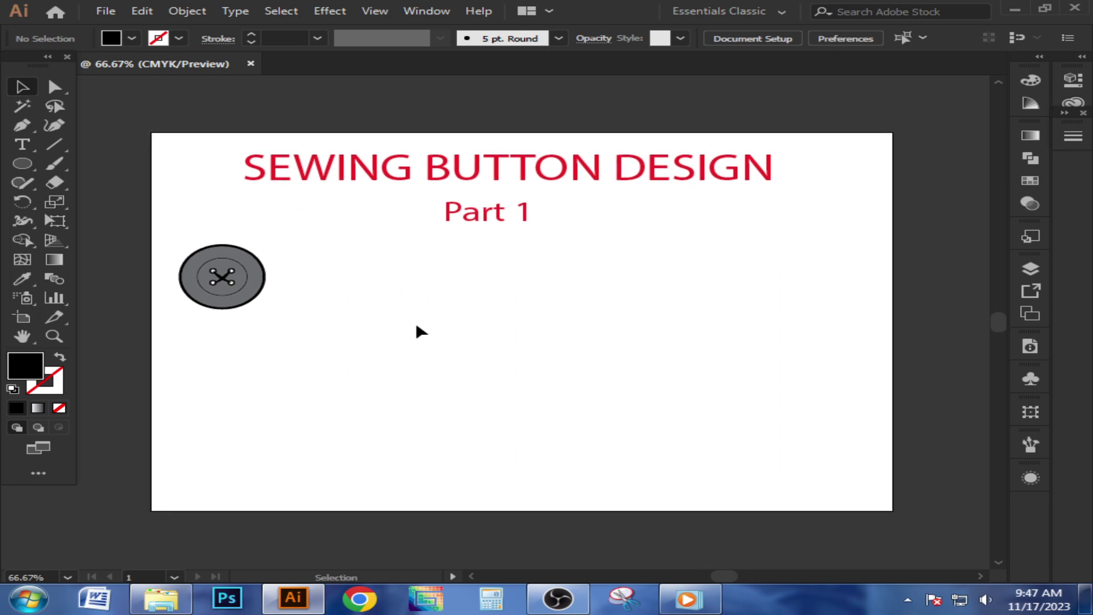
{"action": "left_click", "coordinate": [23, 164]}
{"action": "left_click_drag", "start_coordinate": [406, 285], "coordinate": [456, 322]}
{"action": "left_click", "coordinate": [22, 88]}
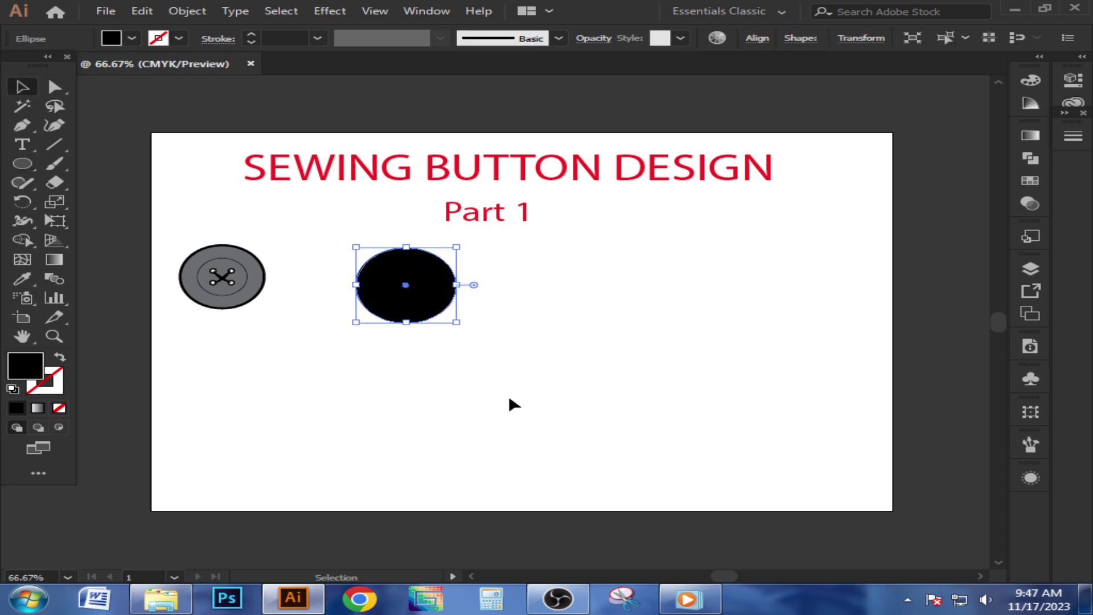
{"action": "left_click", "coordinate": [508, 395]}
Scale the black ellipse down about its centre and move it closer to the grey button
{"action": "scroll", "coordinate": [513, 306], "scroll_direction": "up", "scroll_amount": 1}
{"action": "left_click_drag", "start_coordinate": [370, 274], "coordinate": [585, 322]}
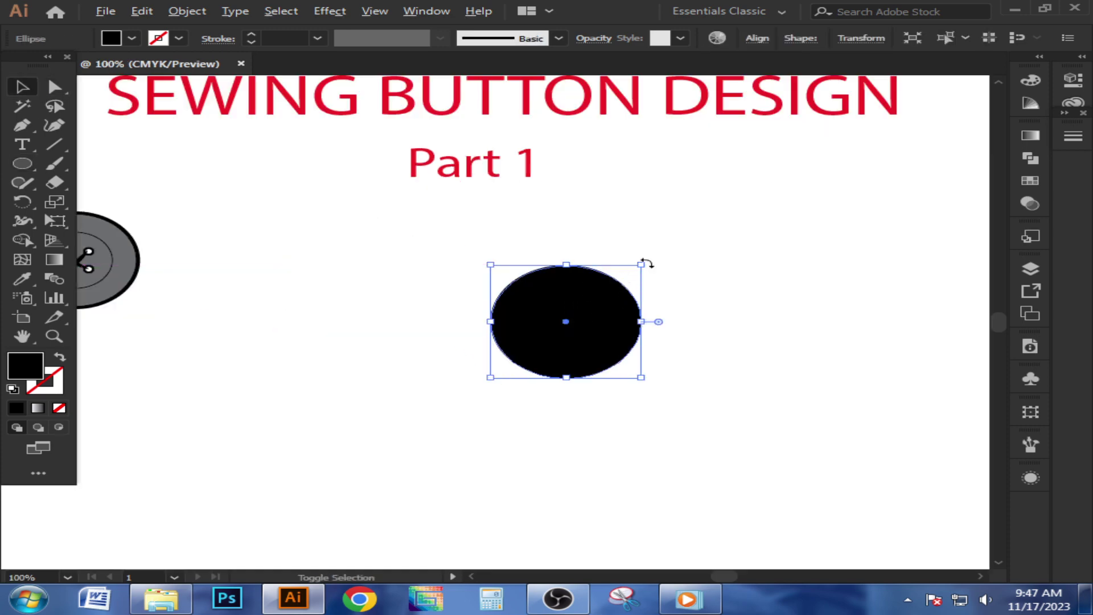
{"action": "left_click_drag", "start_coordinate": [644, 266], "coordinate": [618, 283]}
{"action": "left_click", "coordinate": [719, 341]}
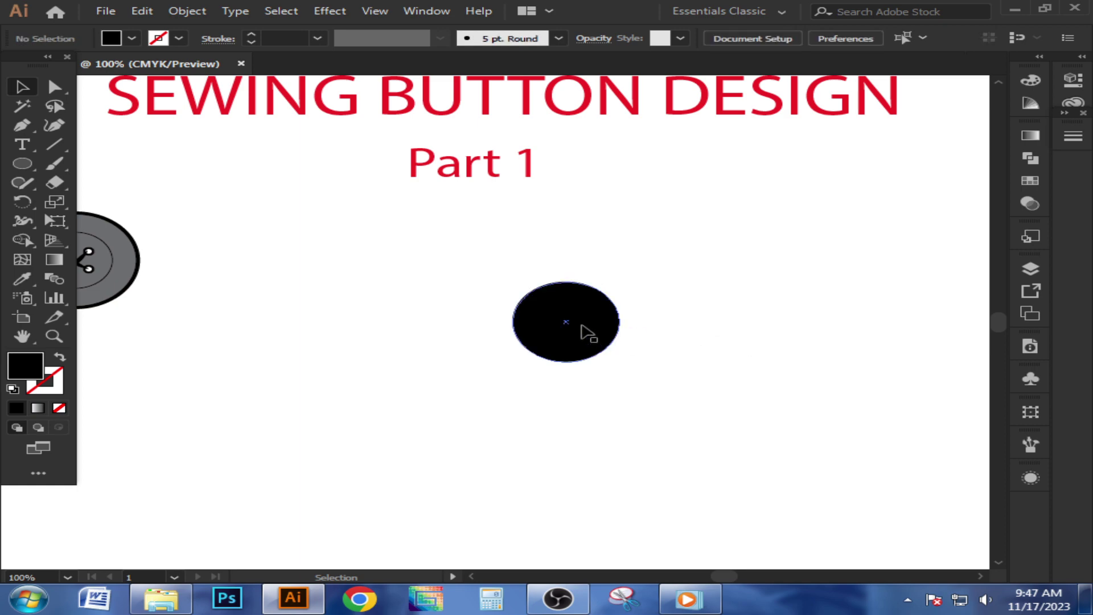
{"action": "left_click_drag", "start_coordinate": [586, 330], "coordinate": [425, 292]}
{"action": "left_click", "coordinate": [527, 342]}
{"action": "scroll", "coordinate": [496, 326], "scroll_direction": "up", "scroll_amount": 2}
{"action": "scroll", "coordinate": [495, 326], "scroll_direction": "left", "scroll_amount": 3}
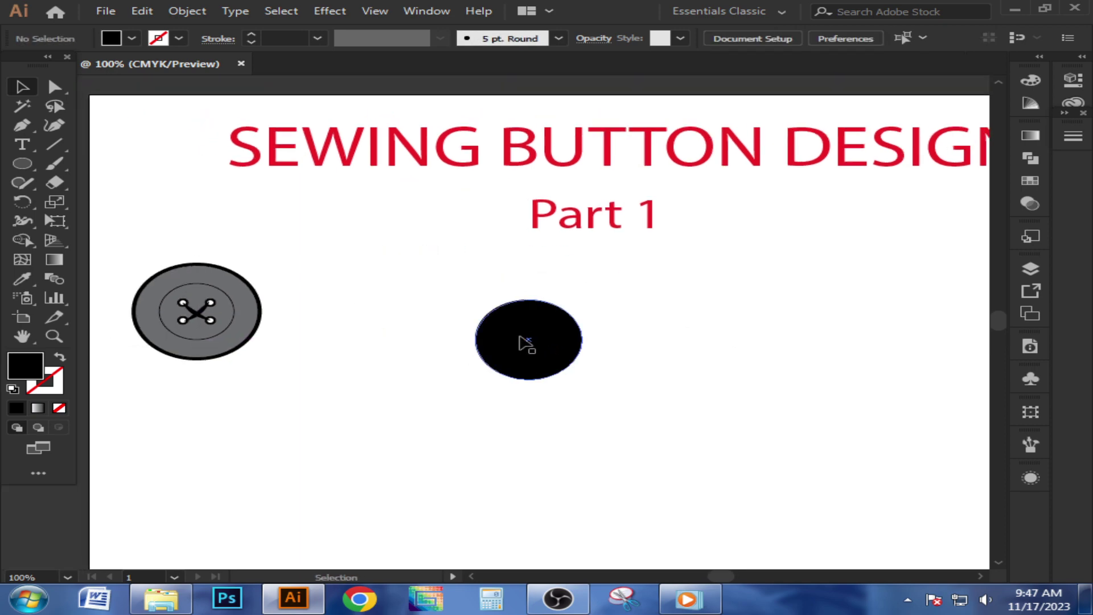
{"action": "left_click_drag", "start_coordinate": [521, 341], "coordinate": [362, 316]}
{"action": "scroll", "coordinate": [325, 408], "scroll_direction": "up", "scroll_amount": 4}
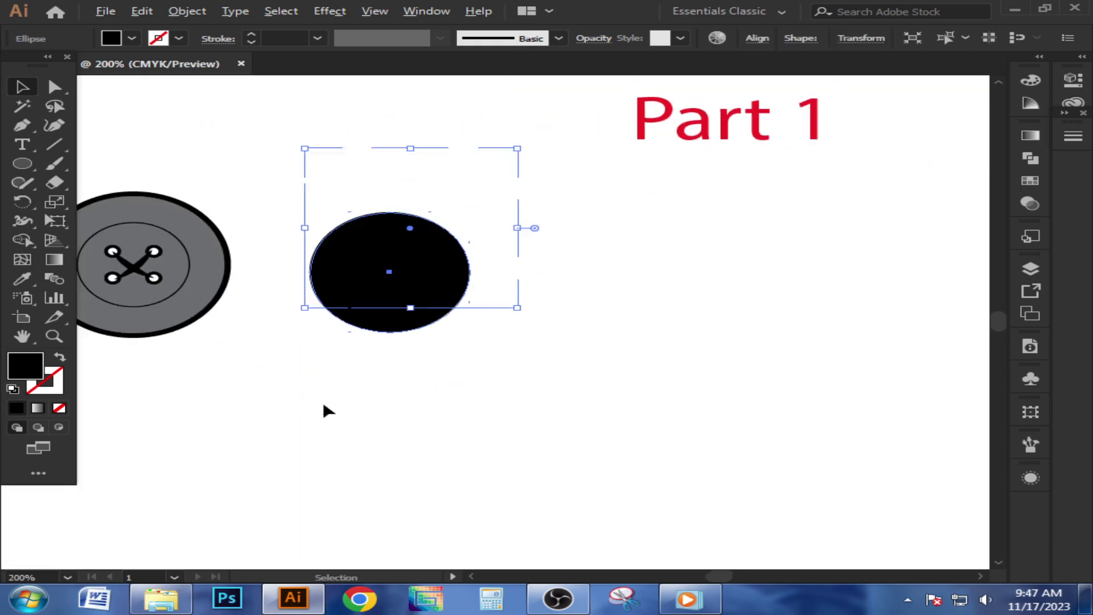
{"action": "left_click", "coordinate": [585, 364]}
Duplicate the black ellipse, shrink the copy to a small fraction of its size and place it to the right of the large one
{"action": "scroll", "coordinate": [646, 285], "scroll_direction": "up", "scroll_amount": 3}
{"action": "left_click", "coordinate": [503, 284]}
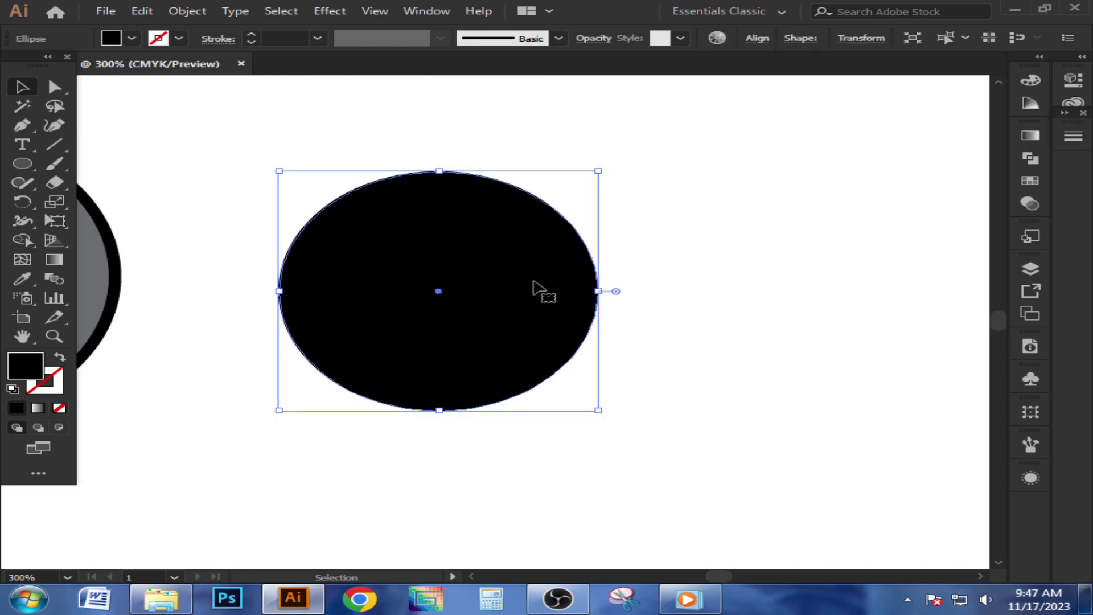
{"action": "left_click", "coordinate": [648, 223]}
{"action": "key", "text": "a"}
{"action": "left_click", "coordinate": [539, 233]}
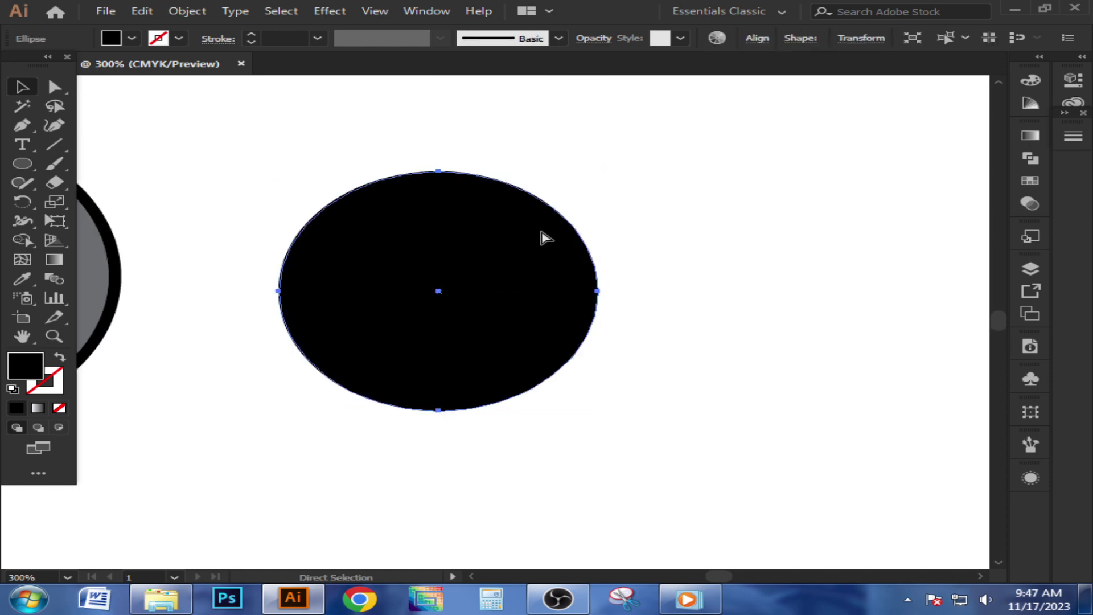
{"action": "key", "text": "v"}
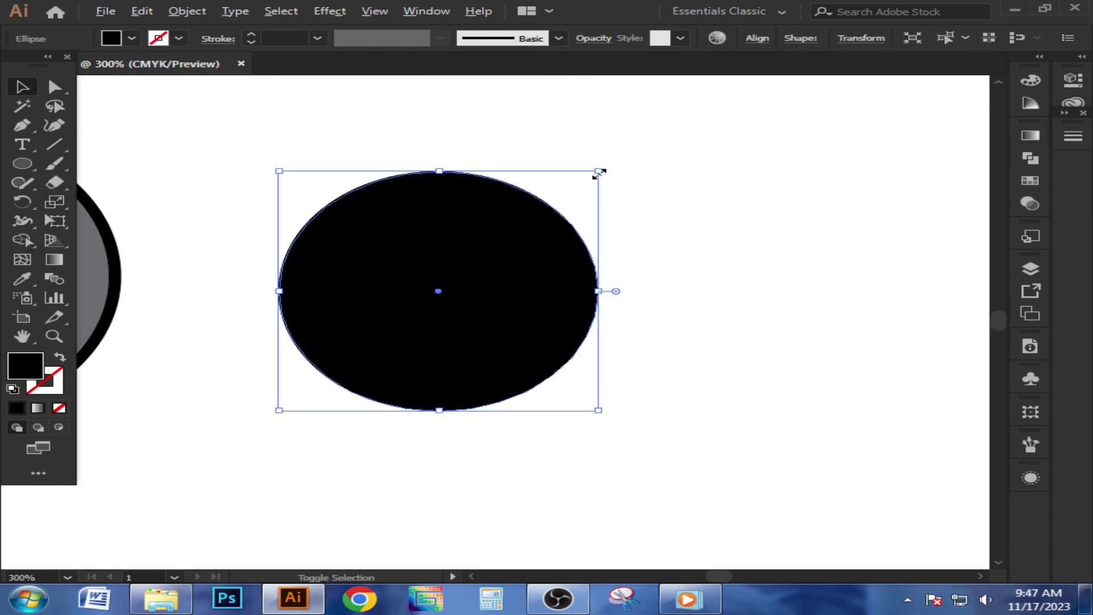
{"action": "left_click_drag", "start_coordinate": [597, 171], "coordinate": [561, 231]}
{"action": "left_click_drag", "start_coordinate": [446, 305], "coordinate": [586, 283]}
{"action": "left_click", "coordinate": [812, 353]}
{"action": "left_click_drag", "start_coordinate": [635, 235], "coordinate": [622, 299]}
{"action": "left_click", "coordinate": [615, 282]}
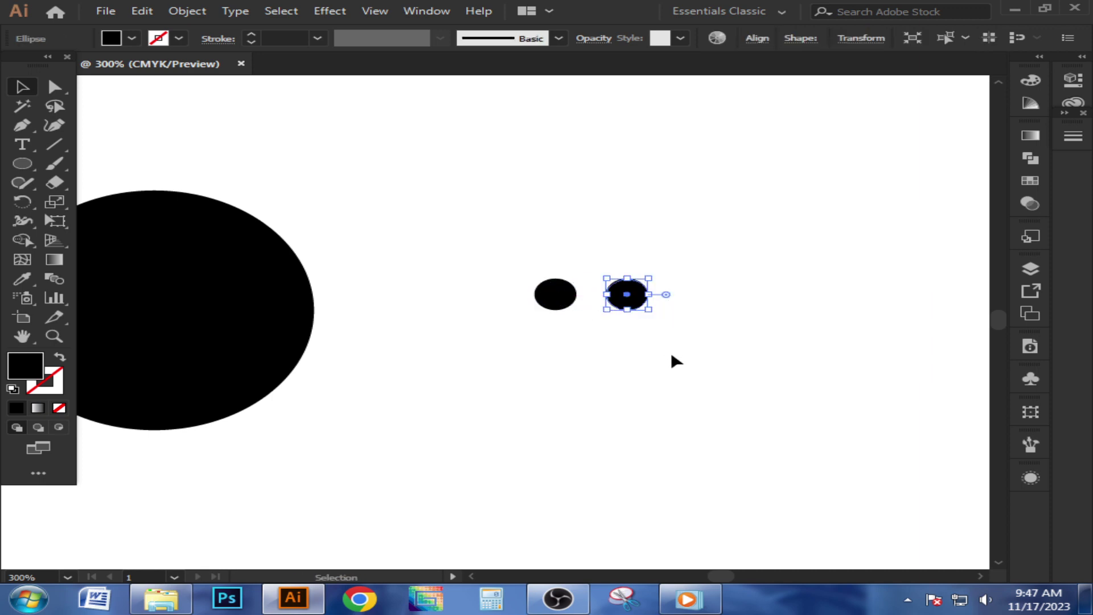
{"action": "left_click", "coordinate": [672, 353]}
{"action": "key", "text": "ctrl+z"}
{"action": "key", "text": "Delete"}
Stretch the small ellipse horizontally to about three times its width and make it slightly taller
{"action": "left_click", "coordinate": [555, 294]}
{"action": "left_click_drag", "start_coordinate": [576, 294], "coordinate": [660, 297]}
{"action": "left_click", "coordinate": [698, 336]}
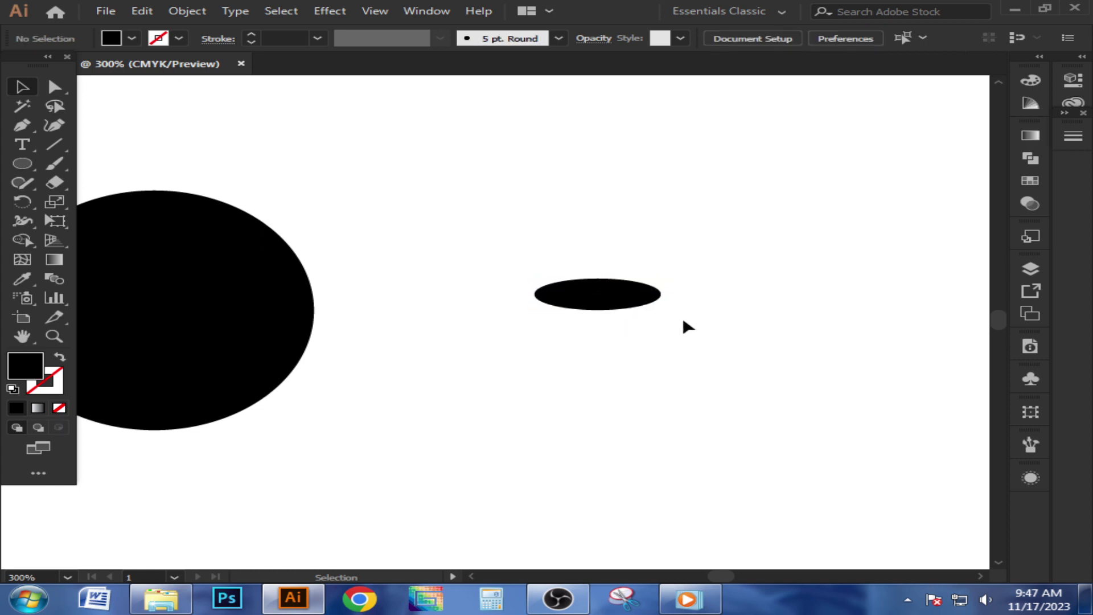
{"action": "left_click", "coordinate": [648, 298]}
{"action": "scroll", "coordinate": [652, 310], "scroll_direction": "up", "scroll_amount": 3, "text": "alt"}
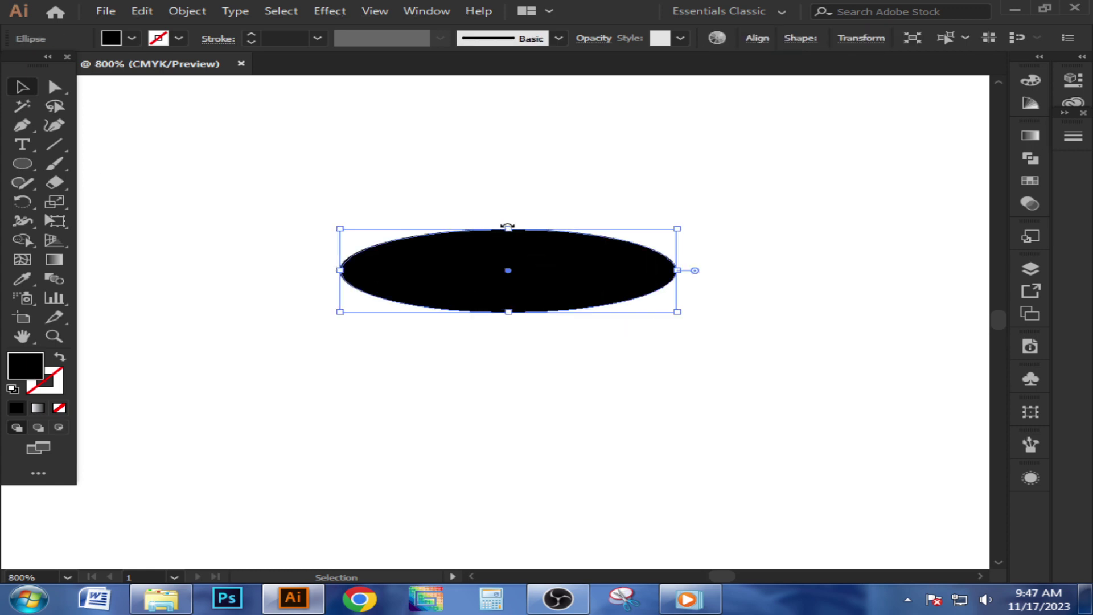
{"action": "left_click_drag", "start_coordinate": [508, 229], "coordinate": [508, 213]}
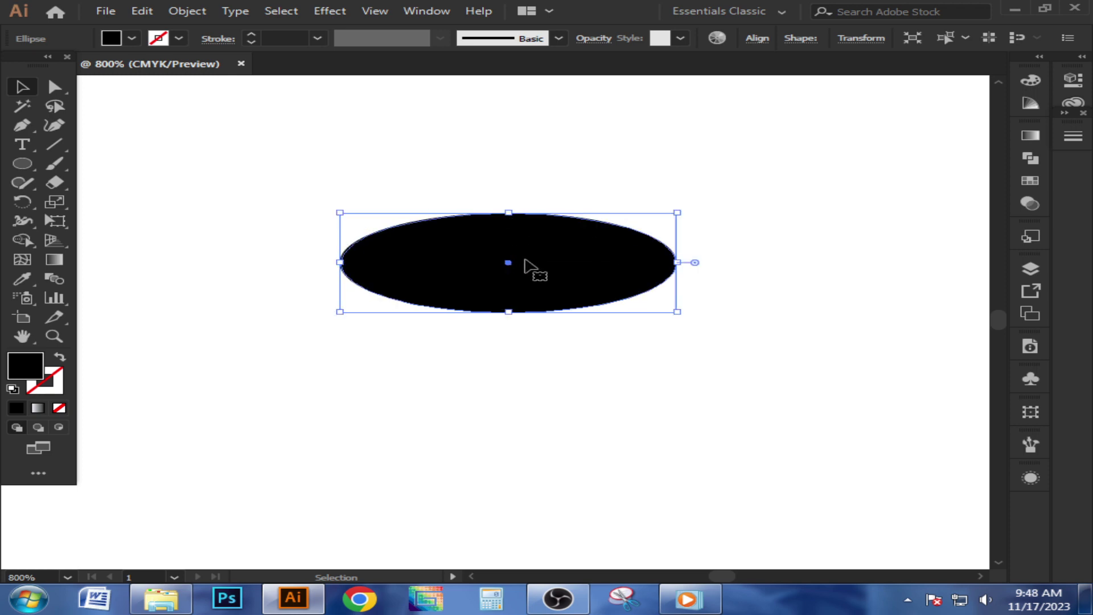
{"action": "left_click", "coordinate": [699, 299]}
Collapse both handles of the flat ellipse's left anchor point to form a pointed end
{"action": "left_click", "coordinate": [54, 87]}
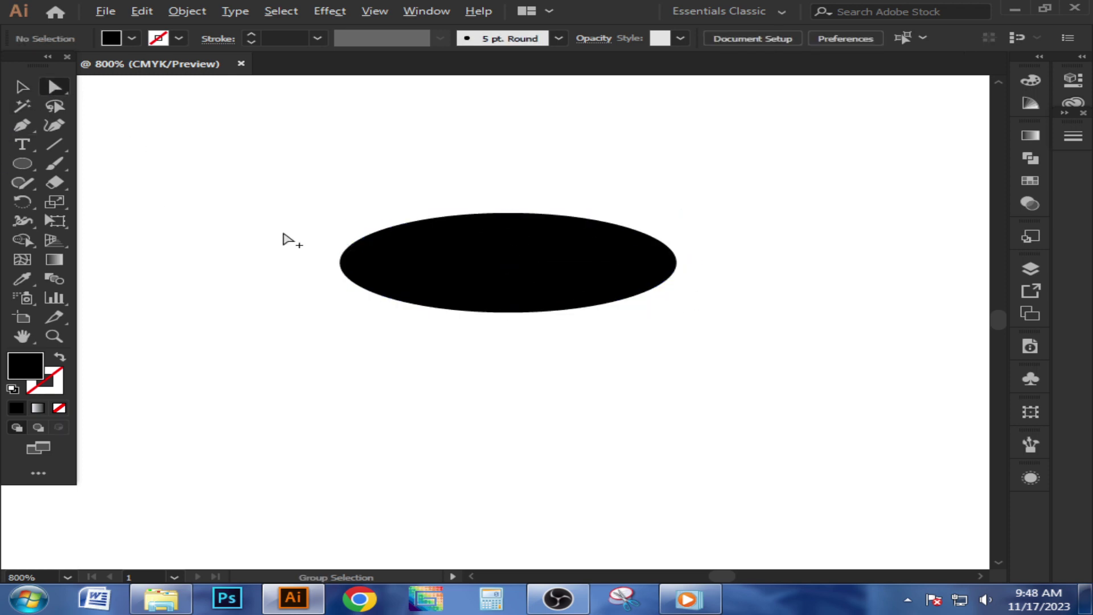
{"action": "scroll", "coordinate": [290, 239], "scroll_direction": "up", "scroll_amount": 3, "text": "alt"}
{"action": "left_click", "coordinate": [410, 302]}
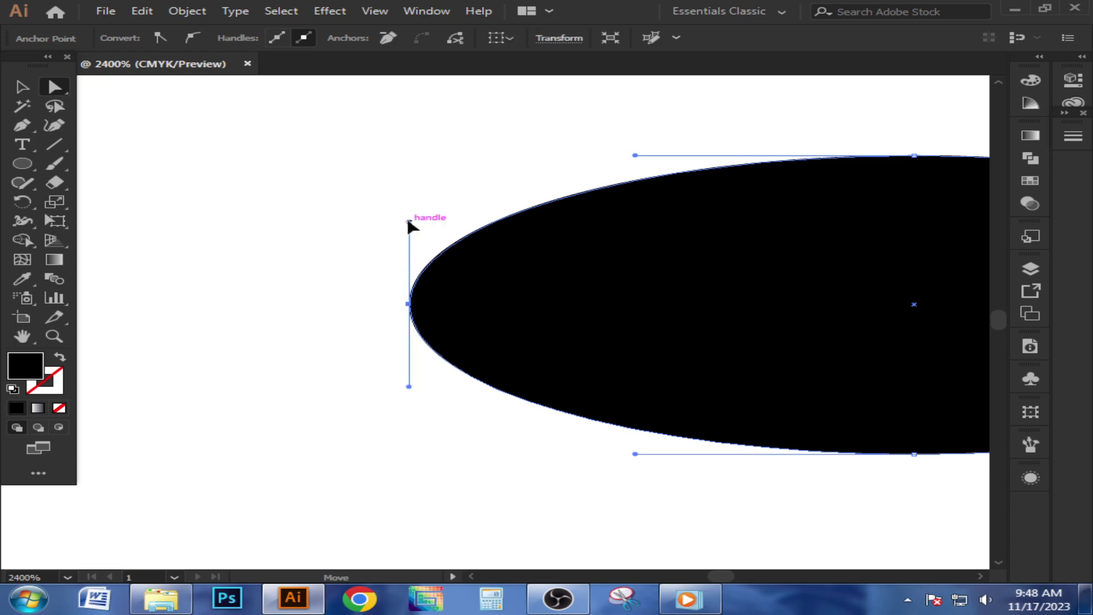
{"action": "left_click_drag", "start_coordinate": [409, 221], "coordinate": [410, 304]}
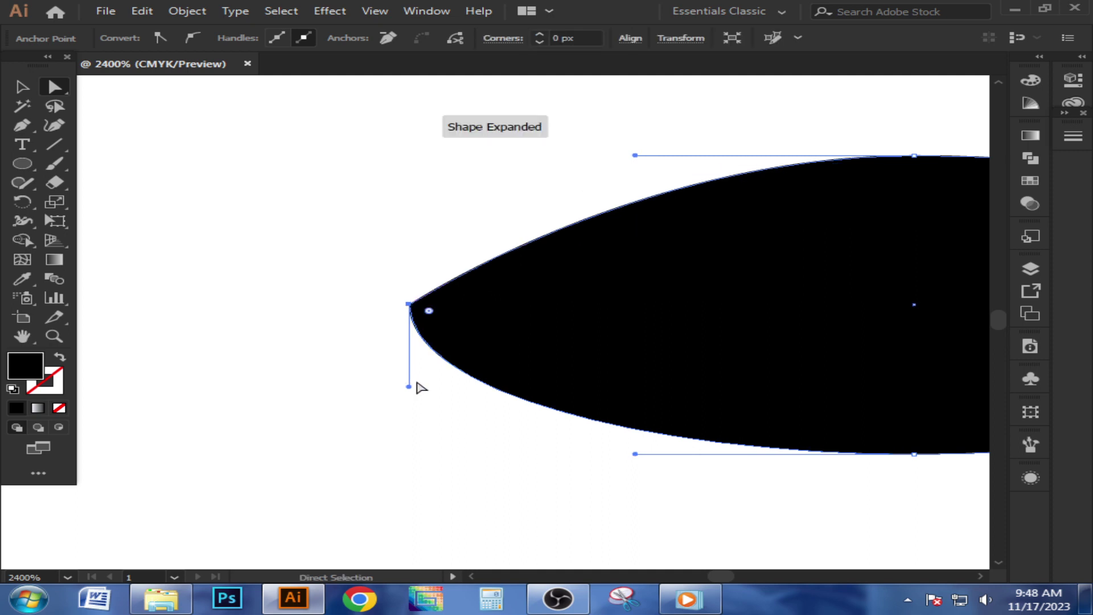
{"action": "left_click_drag", "start_coordinate": [409, 386], "coordinate": [416, 317]}
{"action": "left_click", "coordinate": [375, 322]}
Collapse both handles of the right anchor point to complete a leaf shape pointed at both ends
{"action": "scroll", "coordinate": [341, 305], "scroll_direction": "down", "scroll_amount": 4}
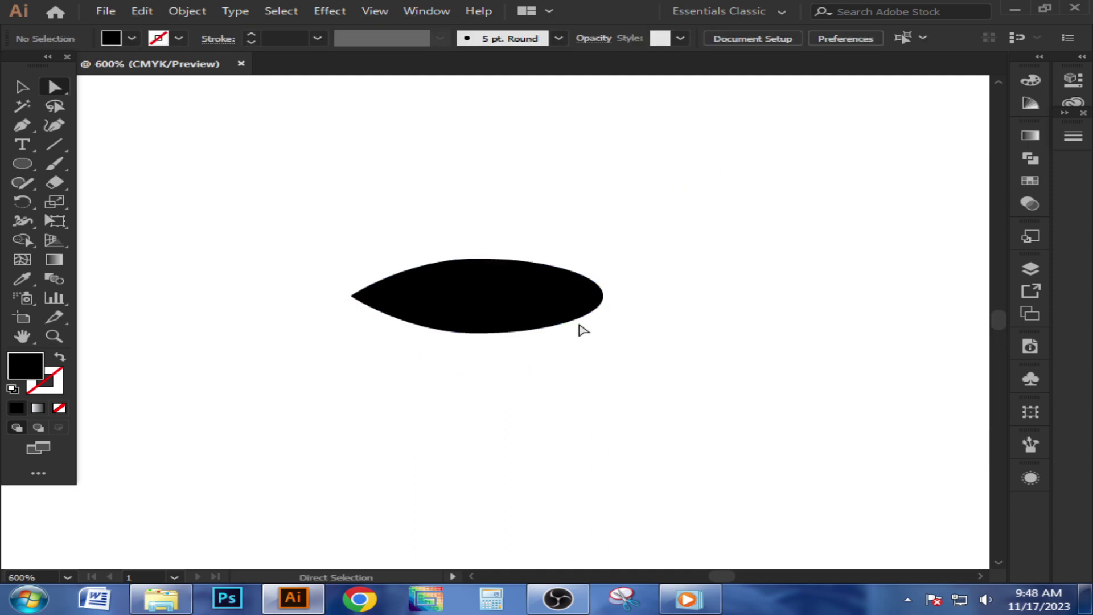
{"action": "scroll", "coordinate": [607, 295], "scroll_direction": "up", "scroll_amount": 3}
{"action": "left_click", "coordinate": [593, 298]}
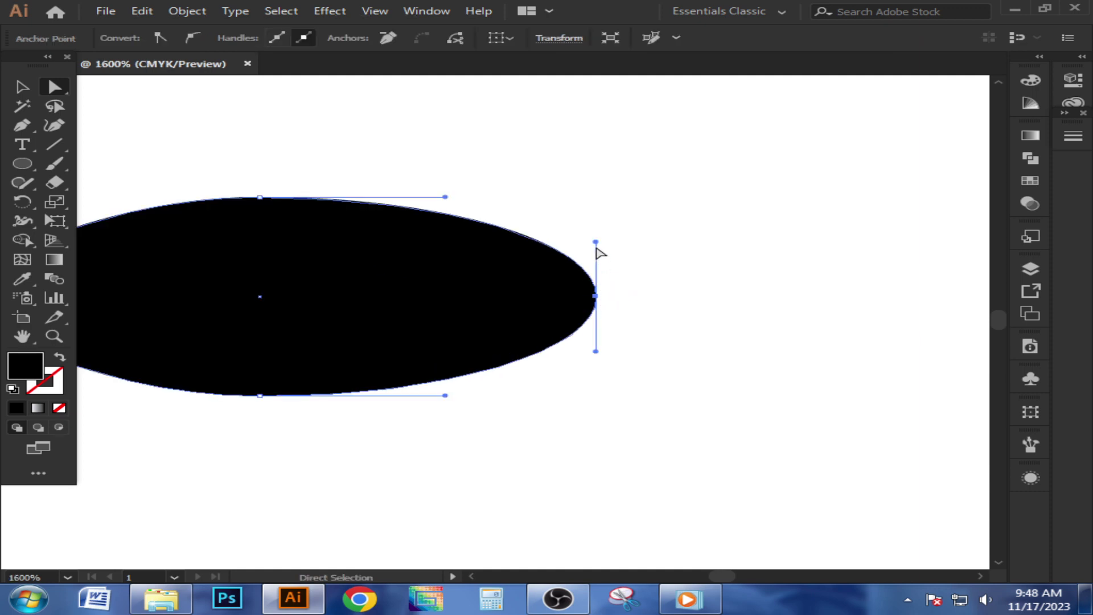
{"action": "left_click_drag", "start_coordinate": [596, 242], "coordinate": [595, 298]}
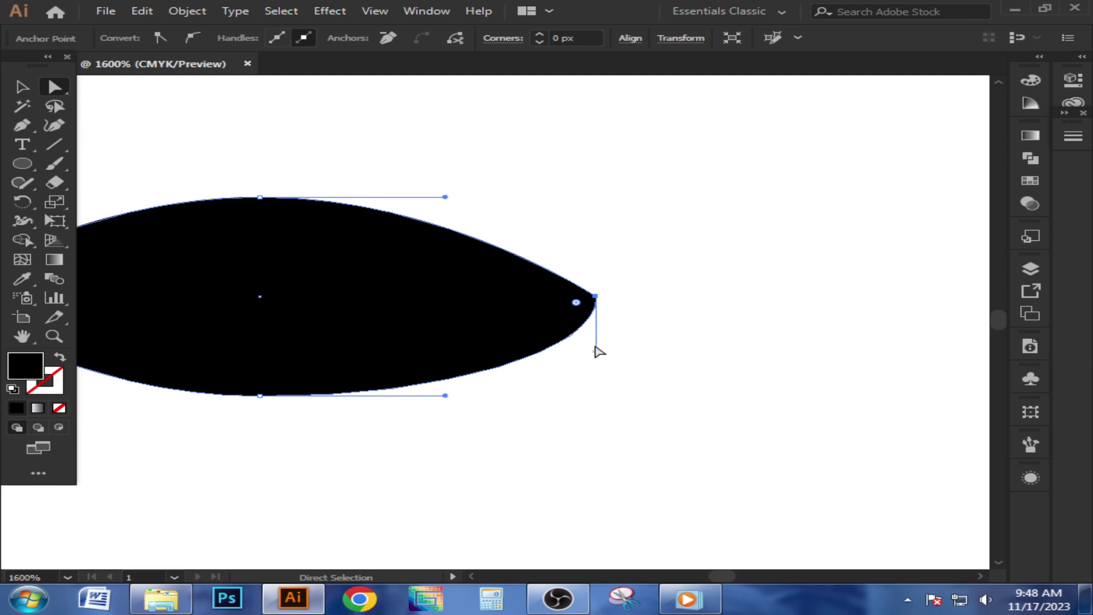
{"action": "left_click_drag", "start_coordinate": [598, 351], "coordinate": [595, 297]}
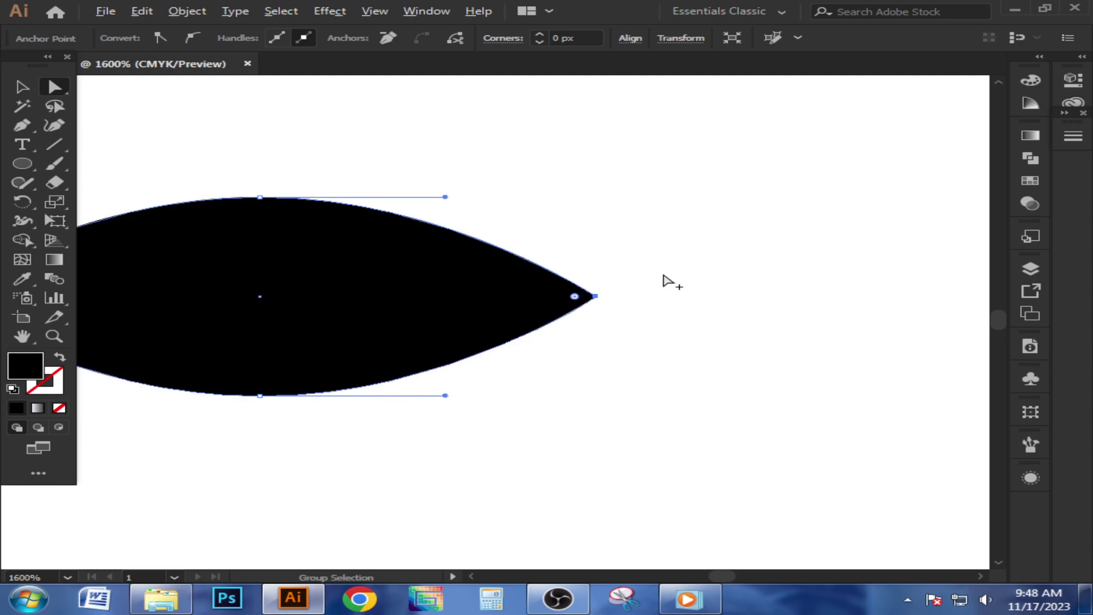
{"action": "scroll", "coordinate": [664, 275], "scroll_direction": "down", "scroll_amount": 1}
{"action": "key", "text": "v"}
{"action": "left_click", "coordinate": [496, 164]}
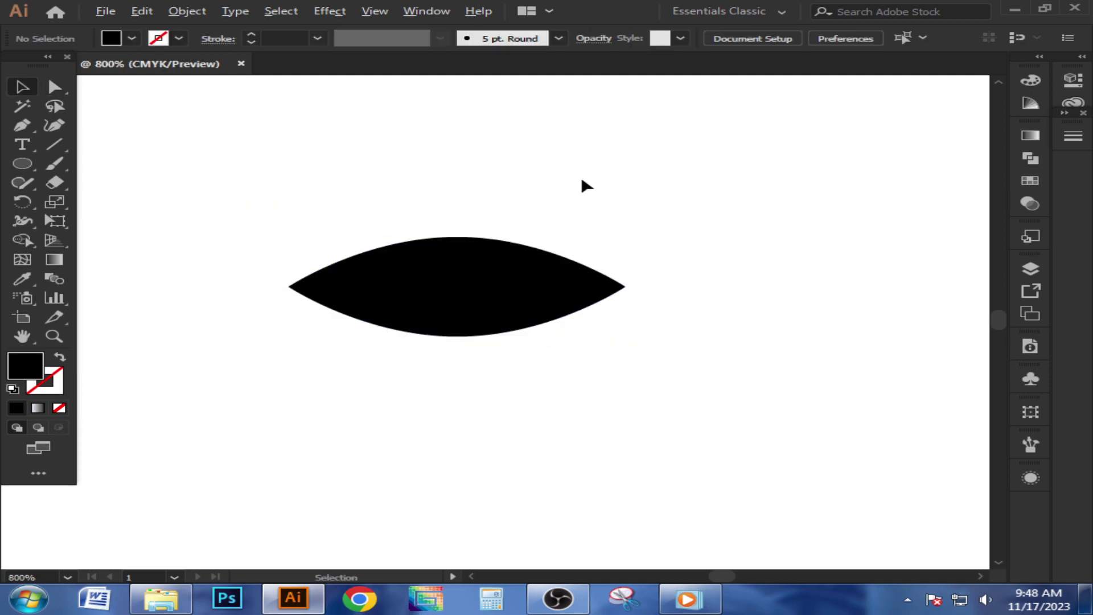
Duplicate the leaf shape horizontally into the space between the large ellipse and the original leaf
{"action": "scroll", "coordinate": [569, 179], "scroll_direction": "down", "scroll_amount": 1}
{"action": "left_click_drag", "start_coordinate": [342, 188], "coordinate": [667, 210]}
{"action": "scroll", "coordinate": [642, 210], "scroll_direction": "down", "scroll_amount": 1}
{"action": "left_click", "coordinate": [280, 309]}
{"action": "left_click", "coordinate": [880, 269]}
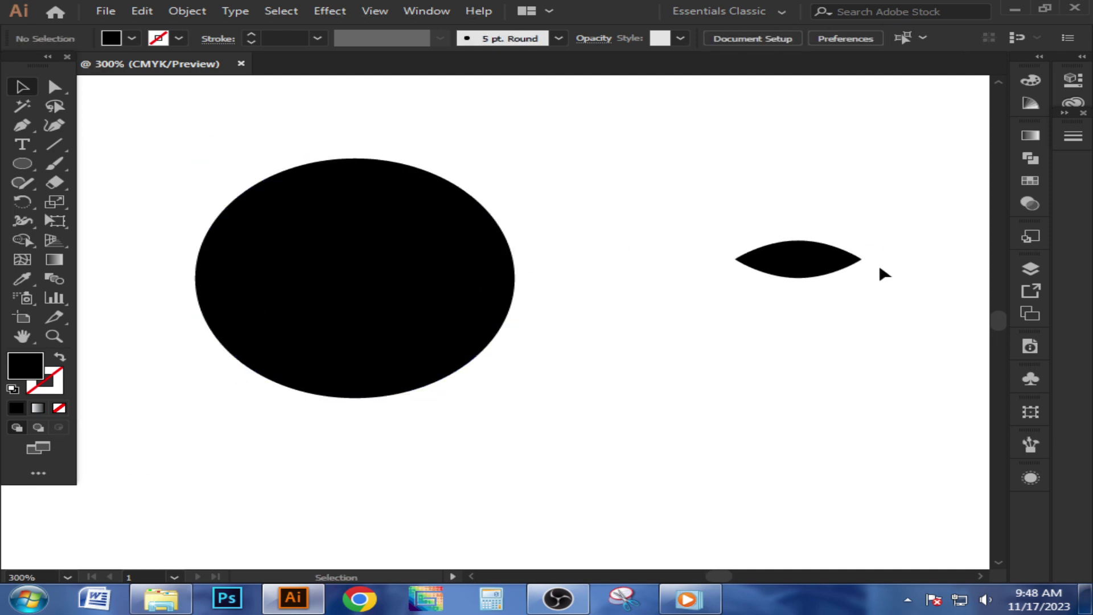
{"action": "left_click_drag", "start_coordinate": [847, 258], "coordinate": [678, 260]}
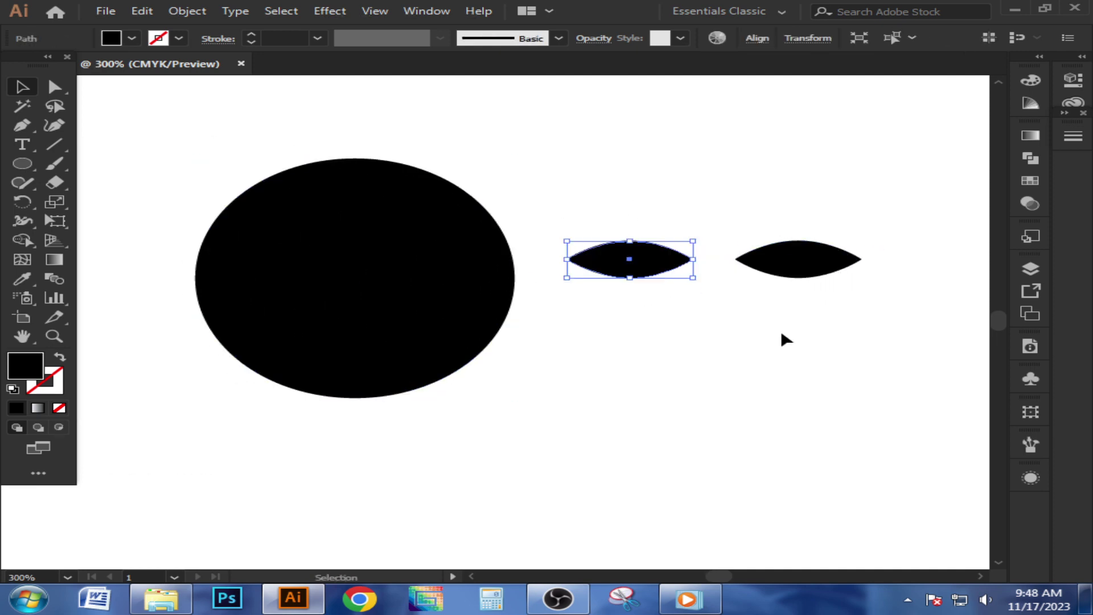
{"action": "left_click", "coordinate": [781, 333]}
Align the two leaf shapes by their vertical centres and keep both selected
{"action": "left_click_drag", "start_coordinate": [692, 204], "coordinate": [832, 309]}
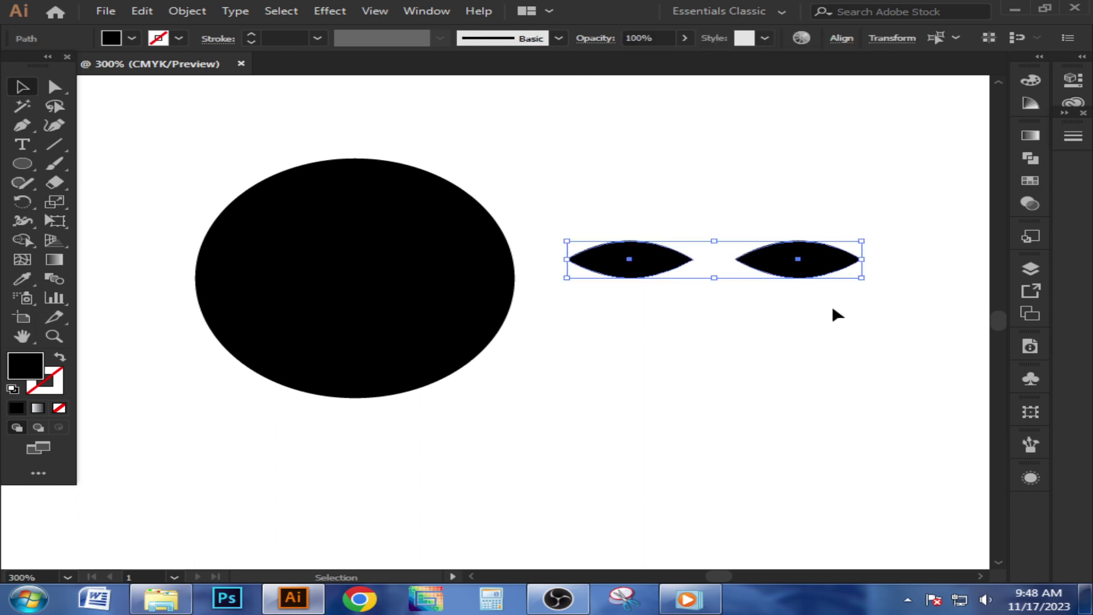
{"action": "left_click", "coordinate": [840, 38]}
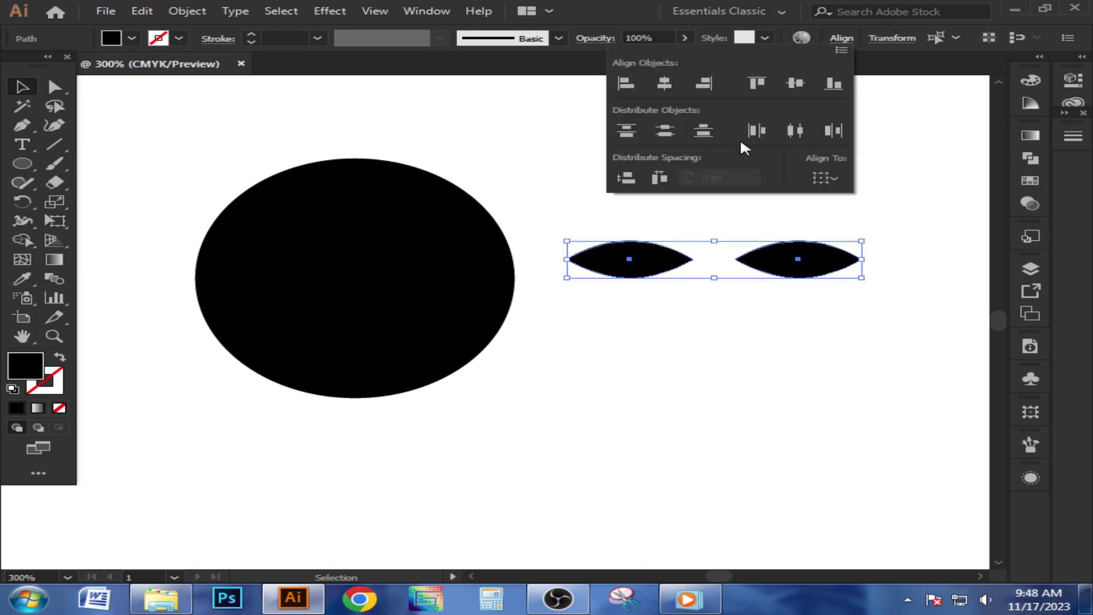
{"action": "left_click", "coordinate": [795, 83]}
{"action": "left_click", "coordinate": [731, 349]}
{"action": "left_click_drag", "start_coordinate": [666, 254], "coordinate": [817, 306]}
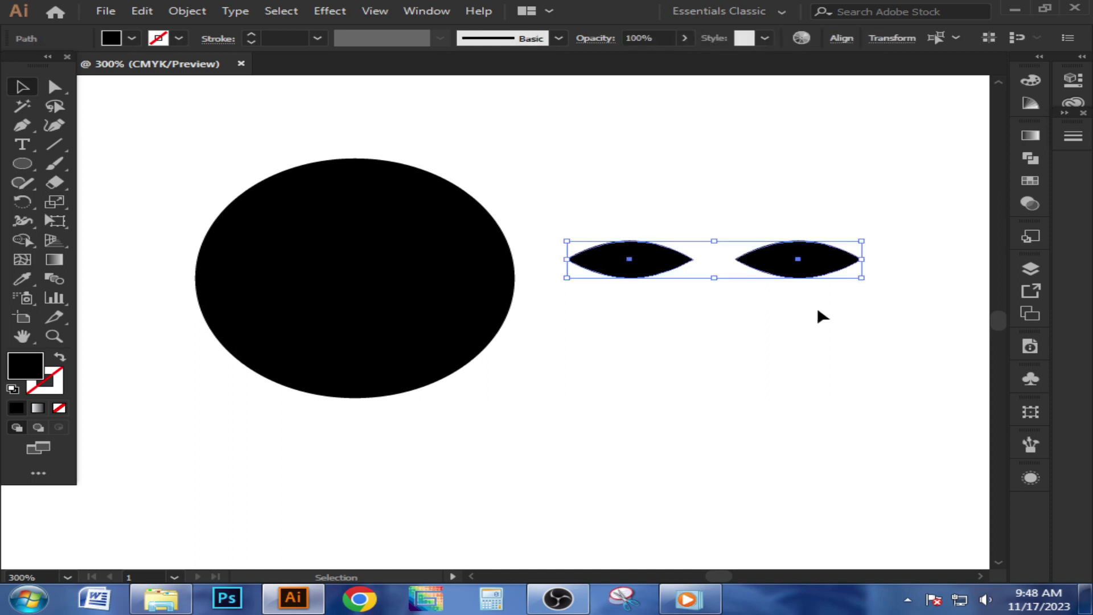
Group the two leaf shapes and scale the pair down proportionally to about half its size
{"action": "key", "text": "a"}
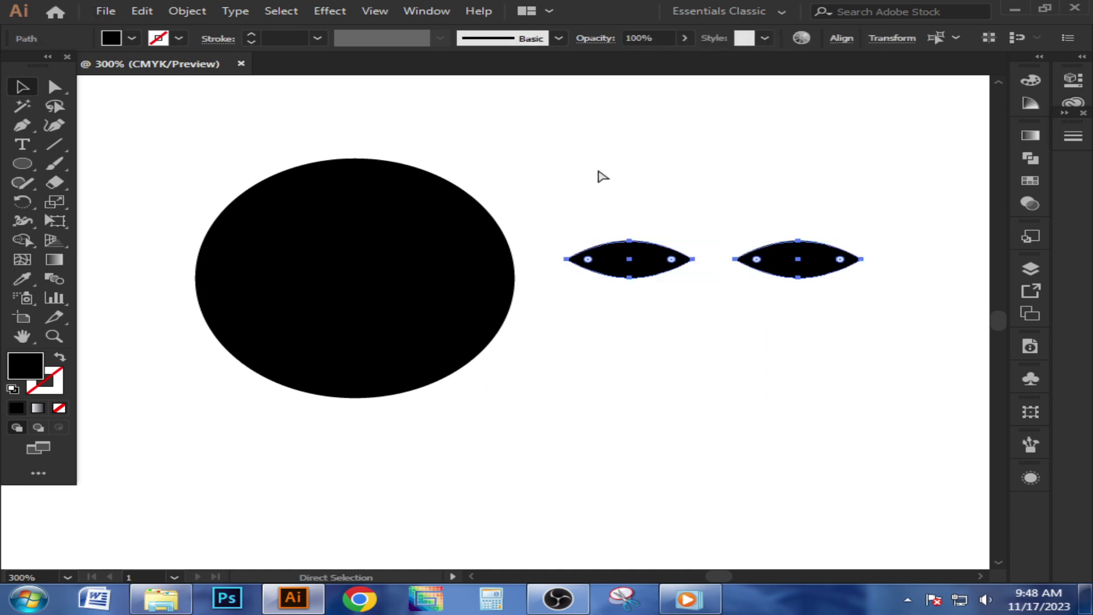
{"action": "key", "text": "v"}
{"action": "left_click_drag", "start_coordinate": [598, 245], "coordinate": [828, 256]}
{"action": "left_click", "coordinate": [829, 256]}
{"action": "left_click_drag", "start_coordinate": [757, 260], "coordinate": [640, 186]}
{"action": "left_click", "coordinate": [384, 285]}
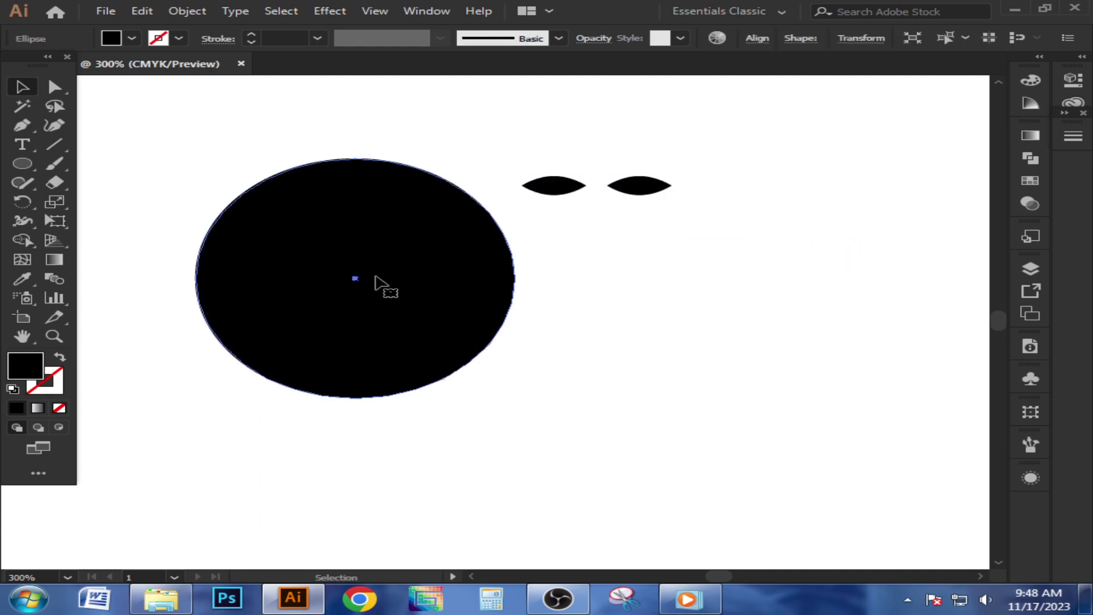
{"action": "left_click", "coordinate": [603, 259]}
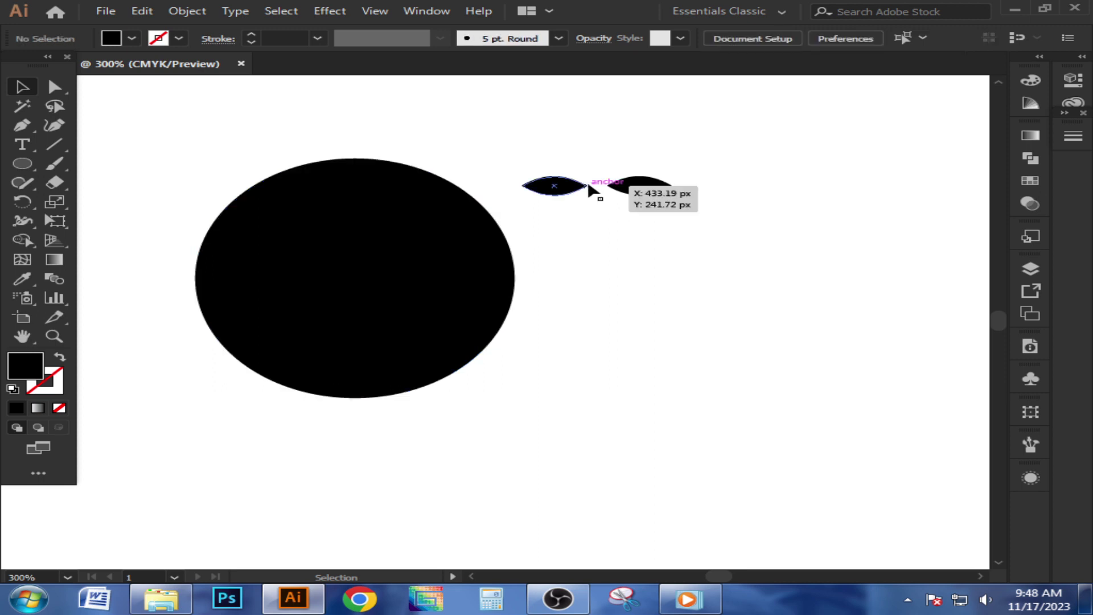
Move the leaf pair onto the middle of the black ellipse and give it a 1 px dark grey stroke
{"action": "left_click_drag", "start_coordinate": [554, 192], "coordinate": [312, 277]}
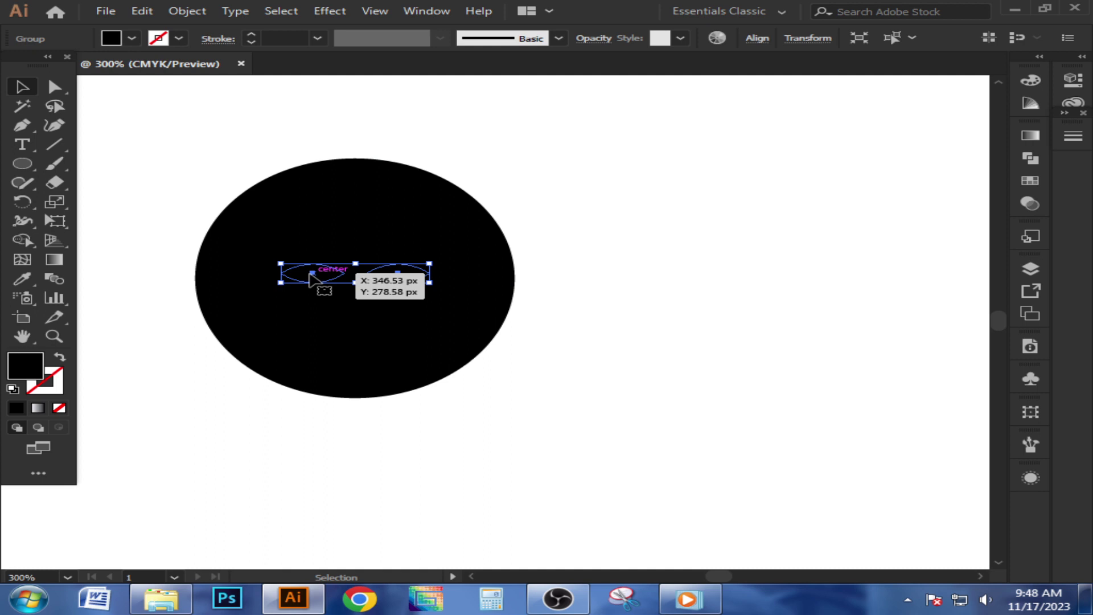
{"action": "left_click", "coordinate": [179, 38]}
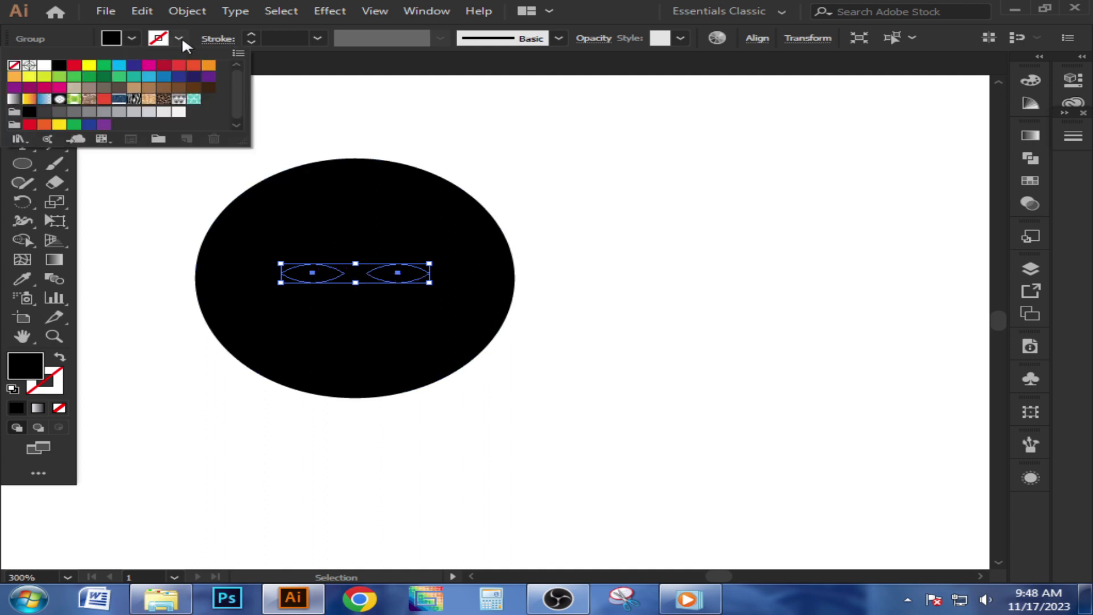
{"action": "left_click", "coordinate": [50, 114]}
{"action": "left_click", "coordinate": [583, 183]}
{"action": "left_click", "coordinate": [588, 192]}
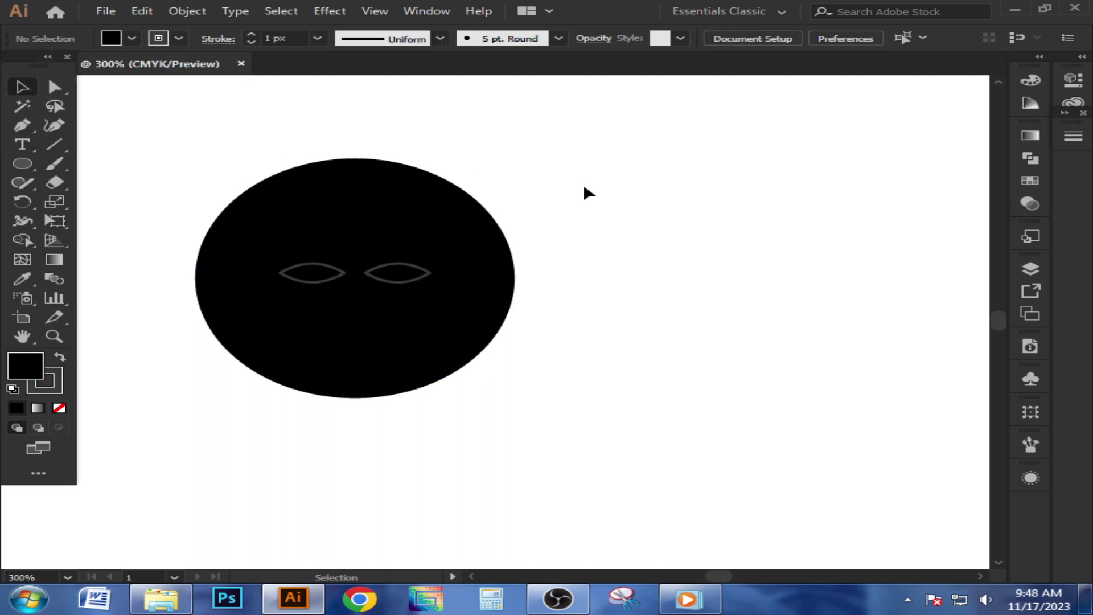
Align the leaf pair and the large ellipse by their vertical centres
{"action": "key", "text": "ctrl+a"}
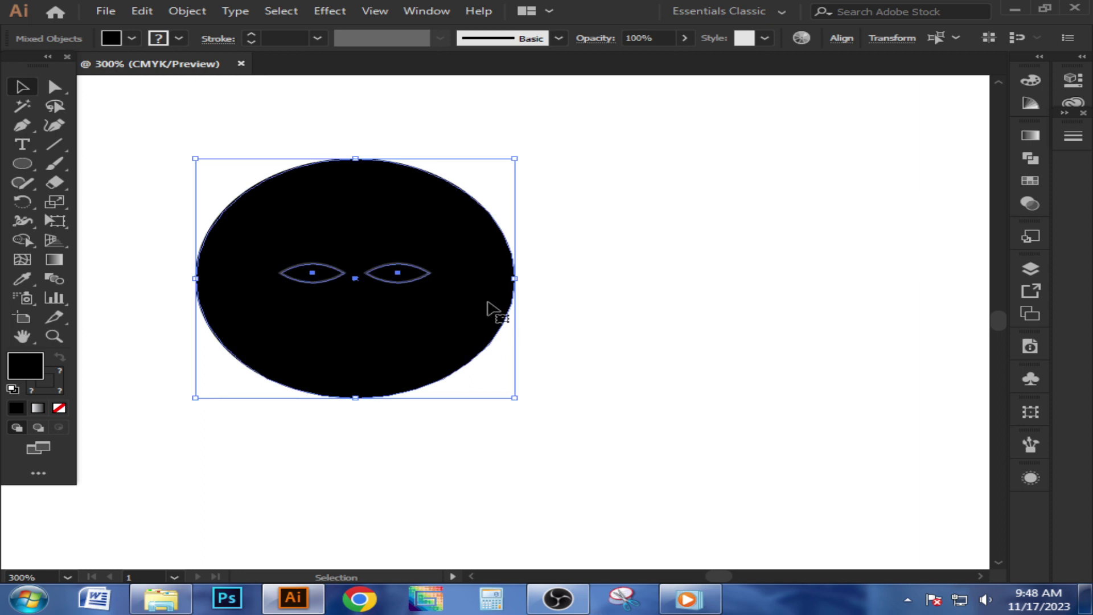
{"action": "left_click", "coordinate": [839, 41]}
{"action": "left_click", "coordinate": [794, 85]}
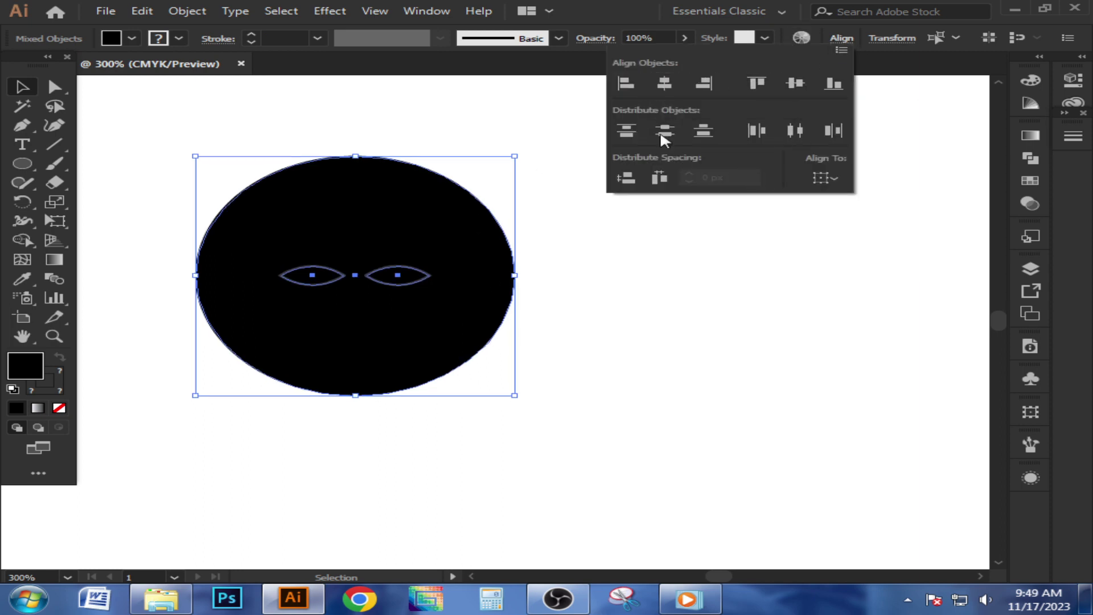
{"action": "left_click", "coordinate": [577, 259]}
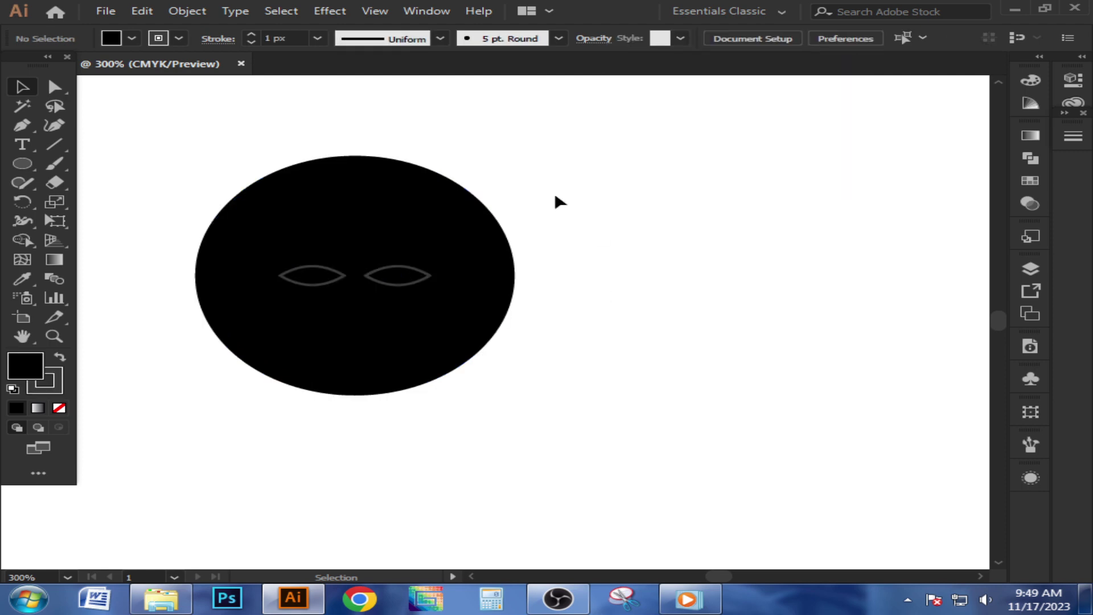
Enlarge the leaf pair slightly from its centre within the large ellipse
{"action": "left_click", "coordinate": [376, 265]}
{"action": "left_click_drag", "start_coordinate": [431, 264], "coordinate": [456, 253]}
{"action": "left_click", "coordinate": [542, 248]}
Fill the large ellipse with the grey swatch C=0 M=0 Y=0 K=70
{"action": "left_click_drag", "start_coordinate": [232, 139], "coordinate": [510, 381]}
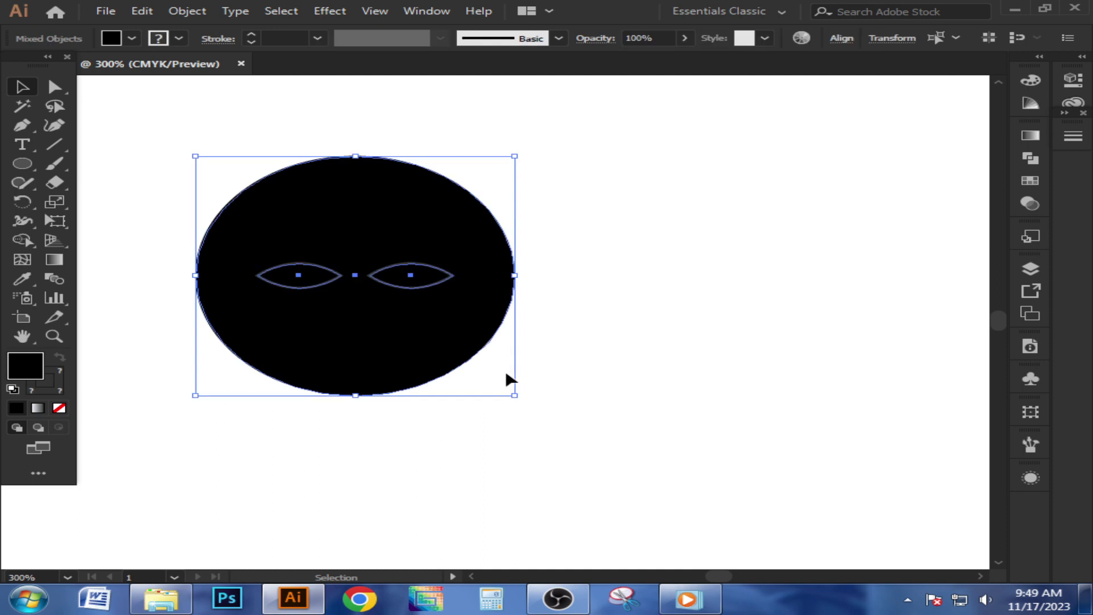
{"action": "left_click", "coordinate": [117, 274]}
{"action": "left_click", "coordinate": [237, 238]}
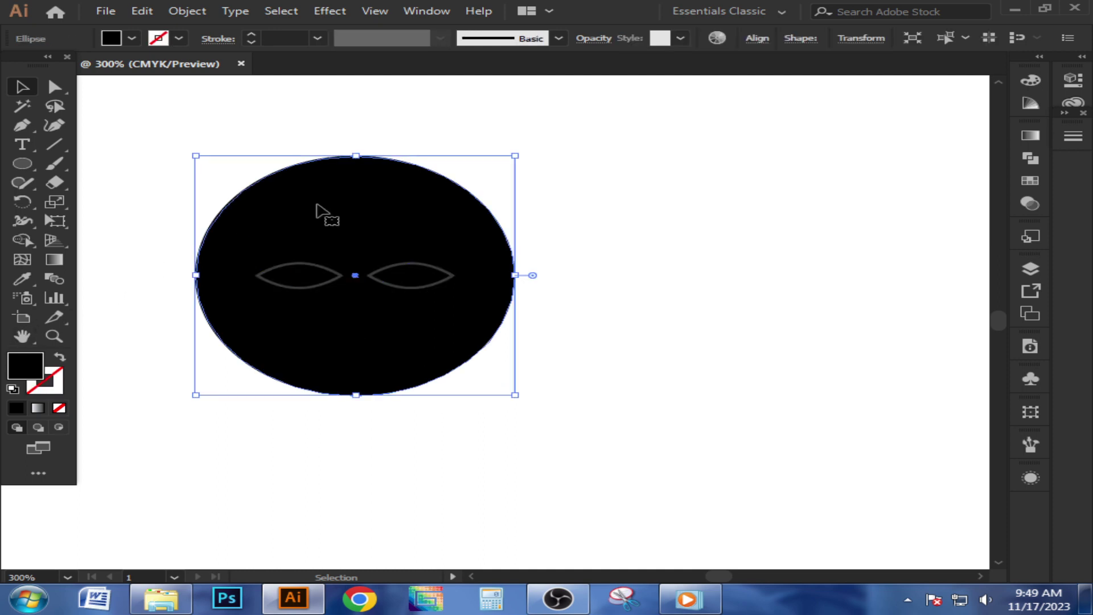
{"action": "left_click", "coordinate": [1021, 178]}
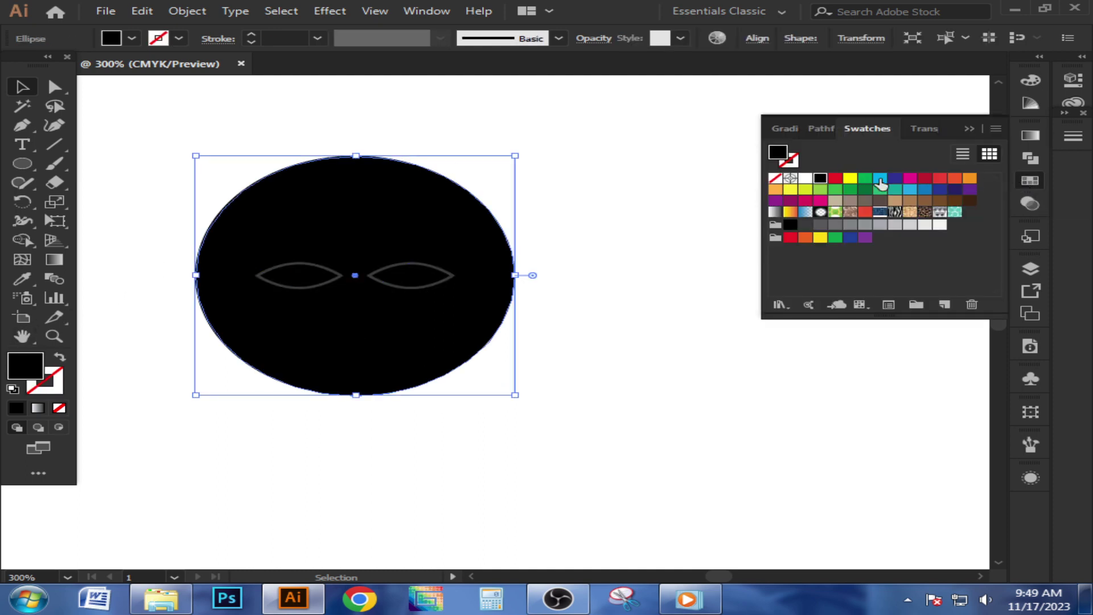
{"action": "left_click", "coordinate": [821, 226]}
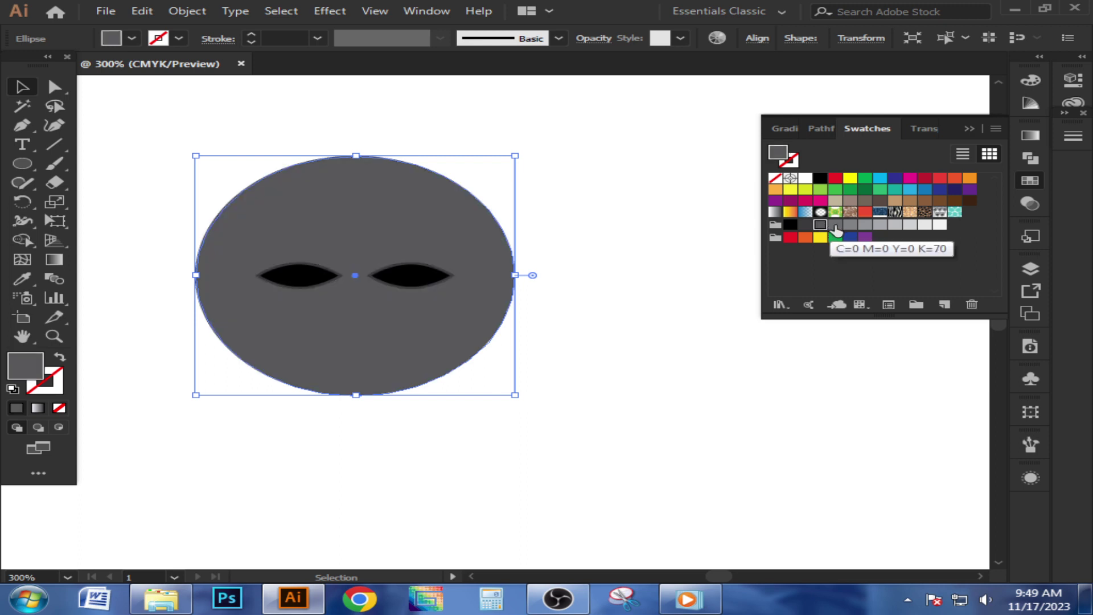
{"action": "left_click", "coordinate": [834, 226]}
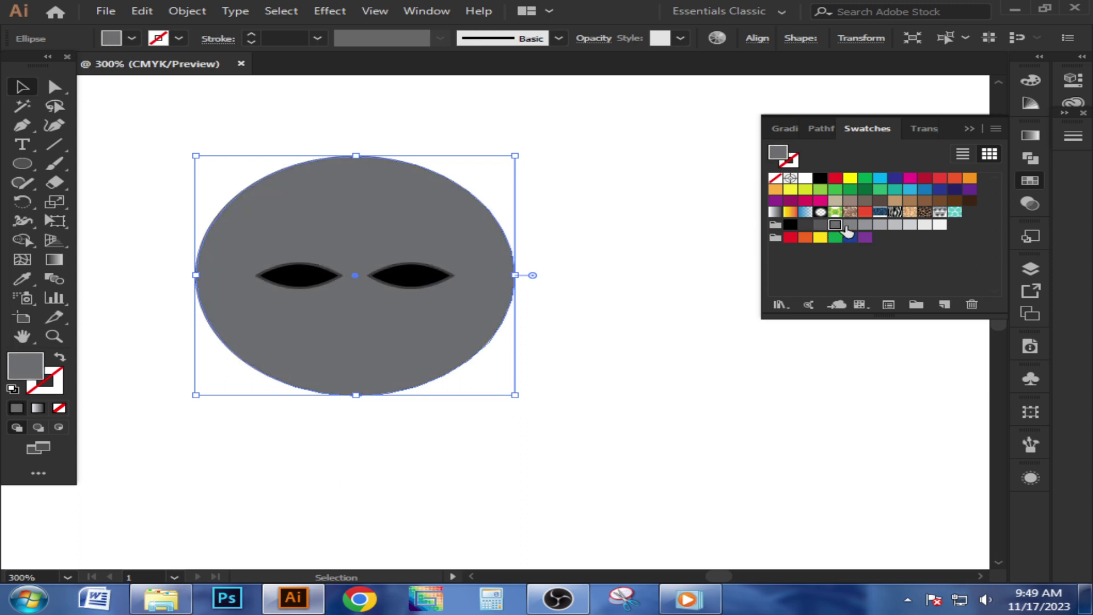
{"action": "left_click", "coordinate": [967, 129]}
{"action": "left_click", "coordinate": [785, 200]}
Change the leaf pair's stroke to a lighter grey swatch
{"action": "left_click", "coordinate": [445, 282]}
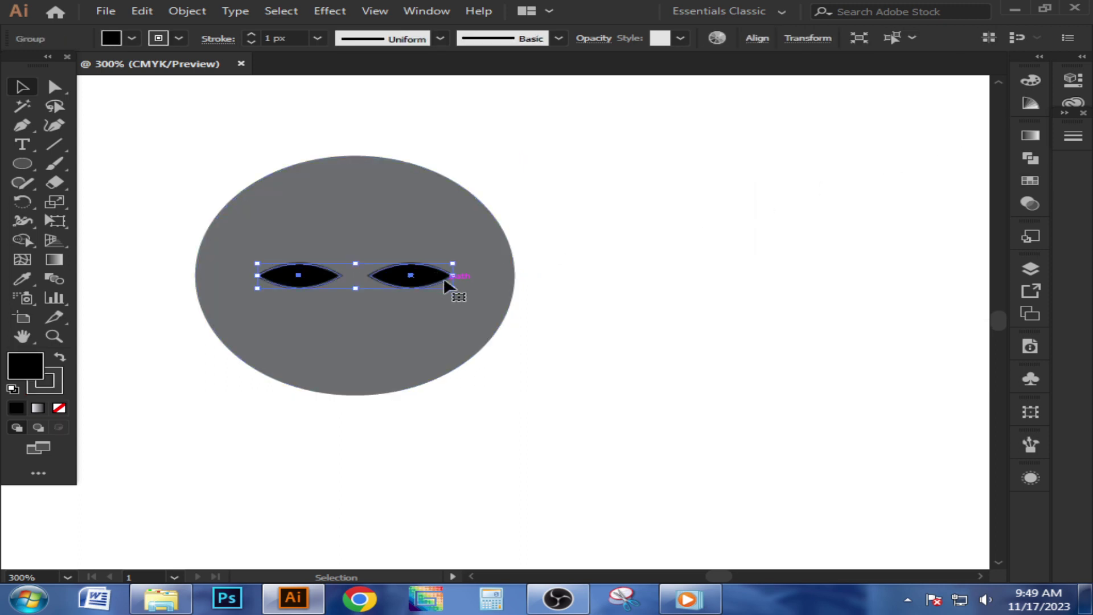
{"action": "left_click", "coordinate": [179, 38]}
{"action": "left_click", "coordinate": [68, 113]}
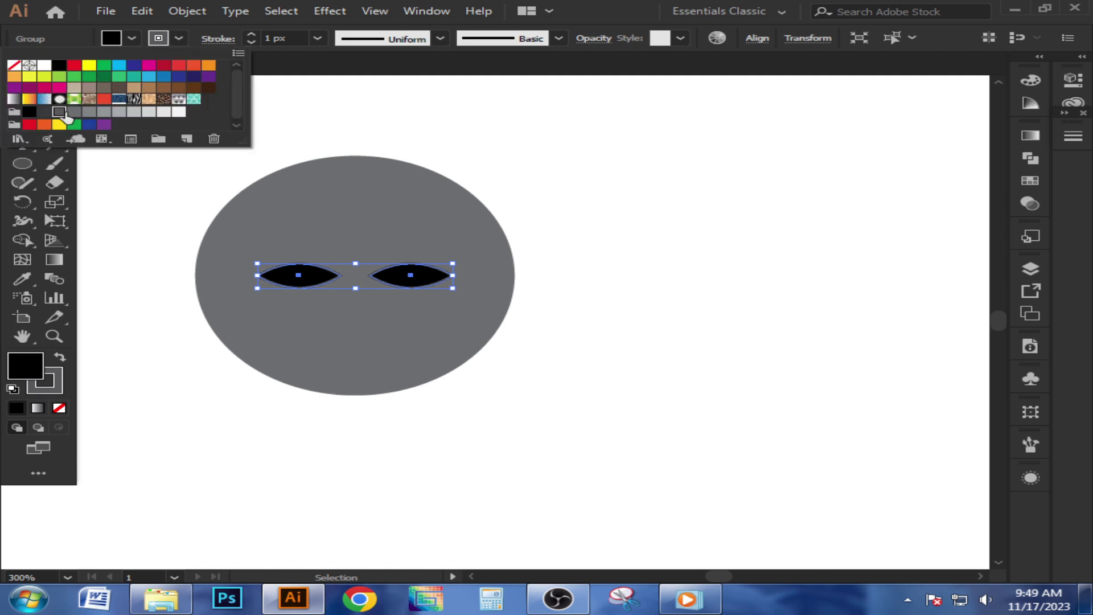
{"action": "left_click", "coordinate": [244, 423]}
Cut both leaf shapes out of the grey ellipse with the Shape Builder tool
{"action": "left_click_drag", "start_coordinate": [198, 203], "coordinate": [540, 368]}
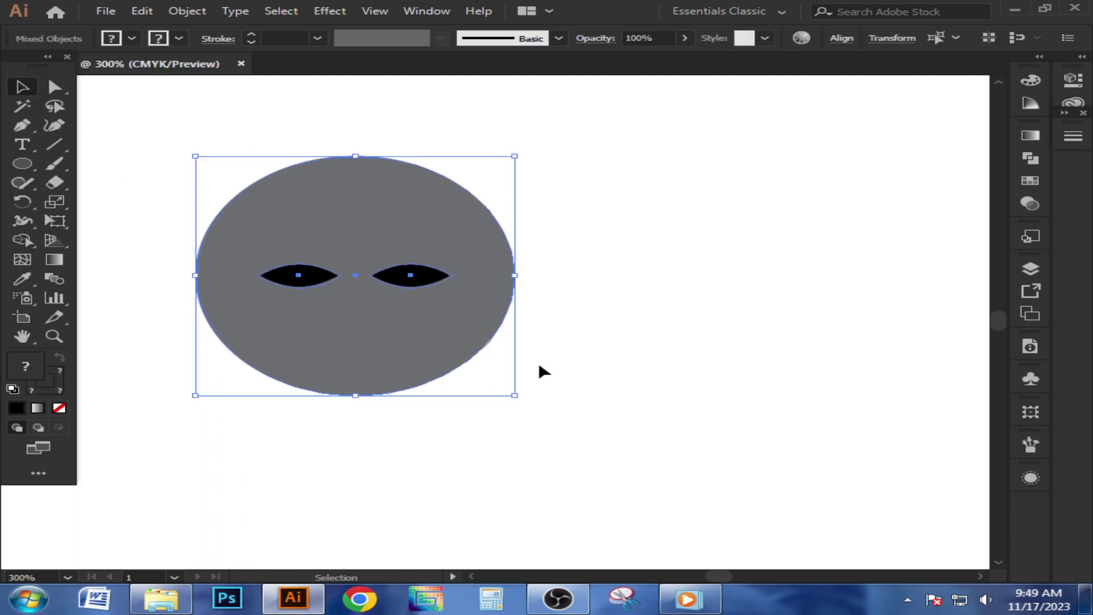
{"action": "left_click", "coordinate": [23, 240]}
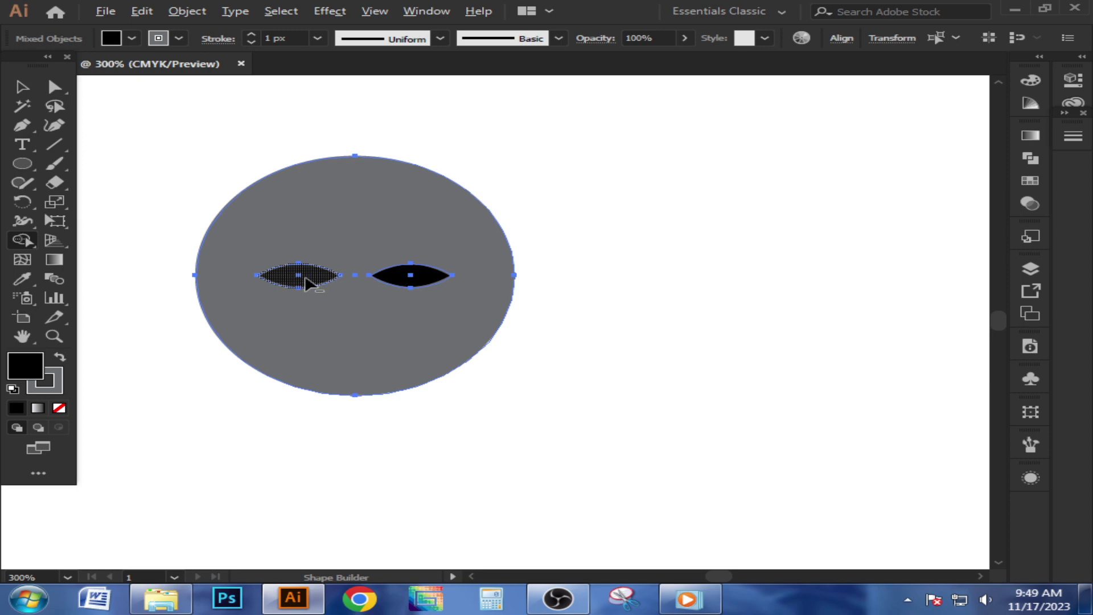
{"action": "left_click", "coordinate": [298, 275], "text": "alt"}
{"action": "left_click", "coordinate": [380, 280], "text": "alt"}
{"action": "left_click", "coordinate": [22, 87]}
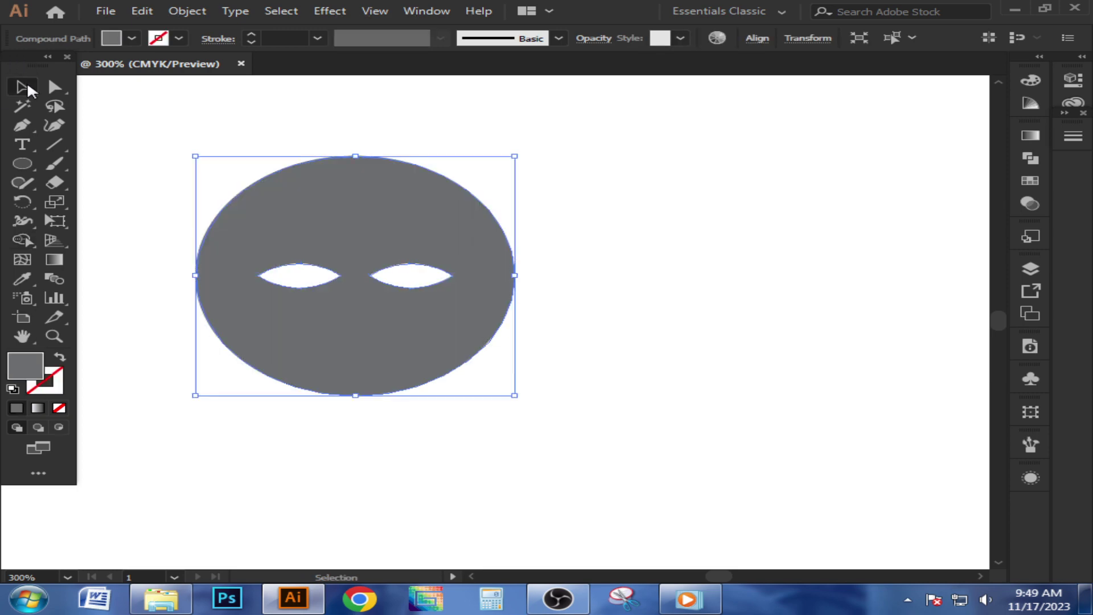
Apply a 1 px black stroke to the grey ellipse with the leaf-shaped cutouts
{"action": "left_click", "coordinate": [239, 147]}
{"action": "left_click", "coordinate": [331, 207]}
{"action": "left_click", "coordinate": [178, 38]}
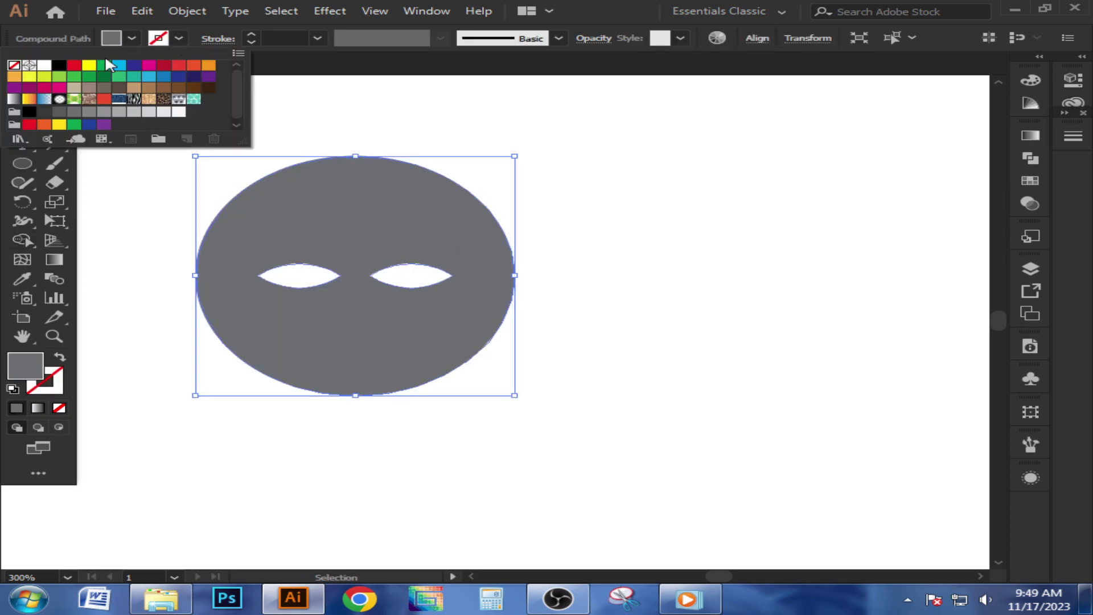
{"action": "left_click", "coordinate": [59, 66]}
{"action": "left_click", "coordinate": [691, 209]}
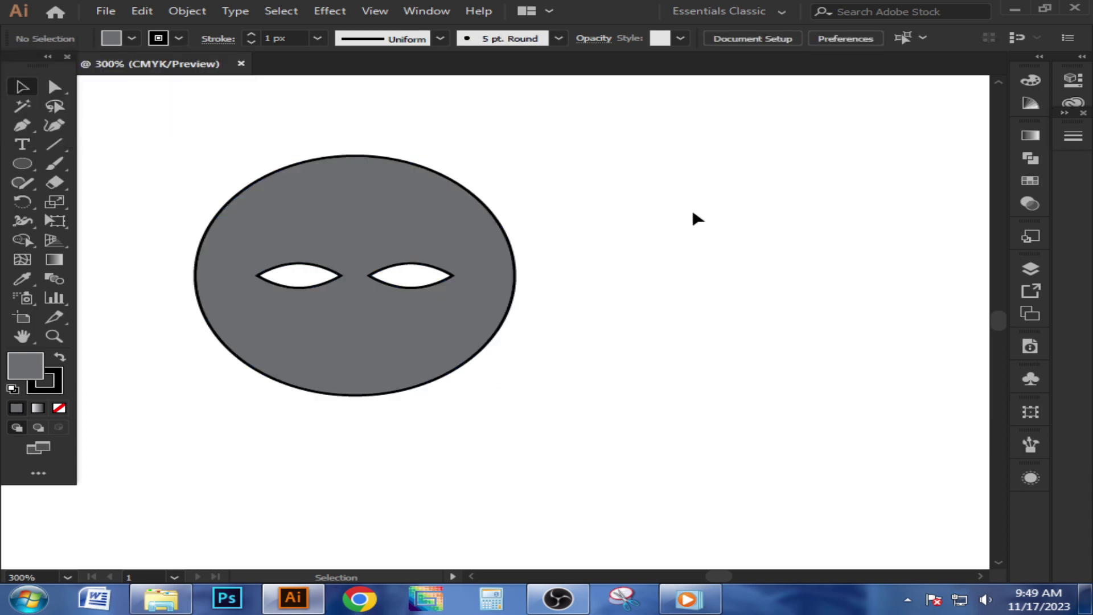
Undo the black stroke and the leaf-shaped cutouts on the grey ellipse
{"action": "scroll", "coordinate": [538, 181], "scroll_direction": "down", "scroll_amount": 3}
{"action": "scroll", "coordinate": [540, 185], "scroll_direction": "up", "scroll_amount": 1}
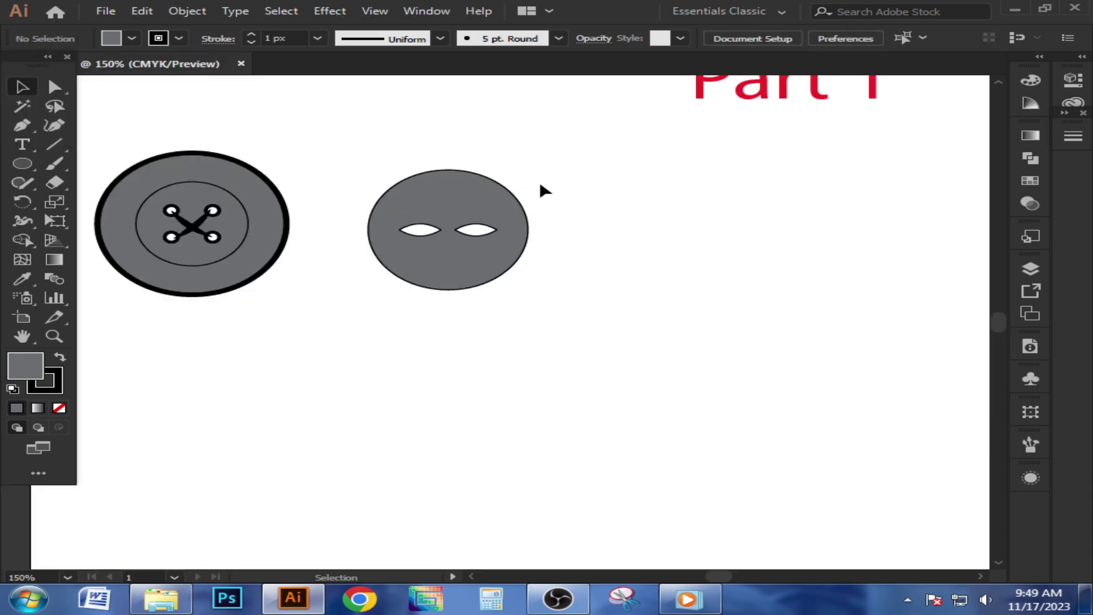
{"action": "scroll", "coordinate": [531, 182], "scroll_direction": "up", "scroll_amount": 1}
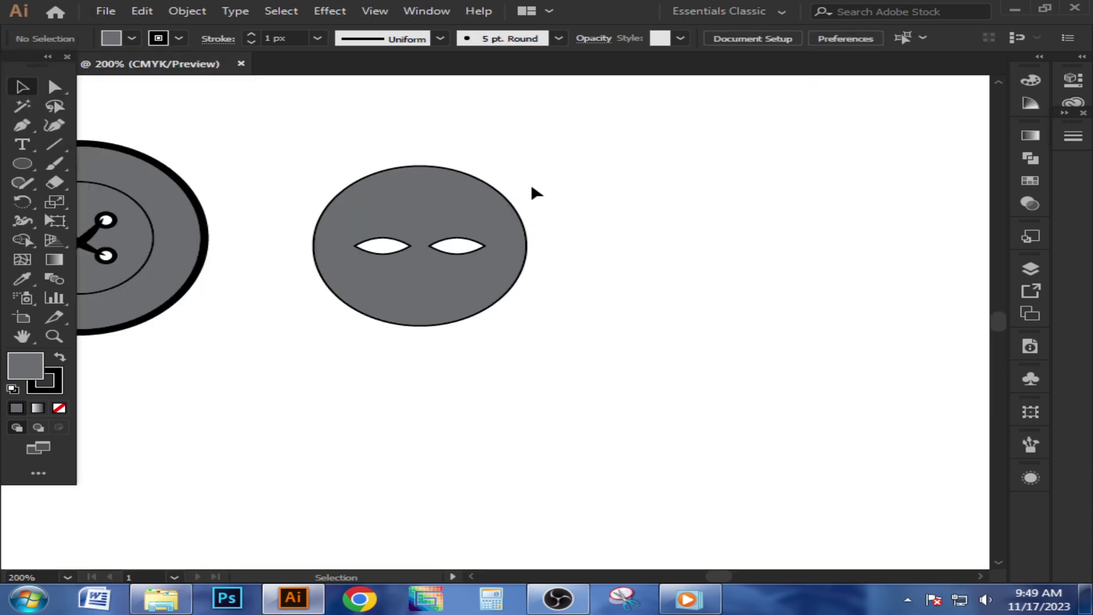
{"action": "left_click", "coordinate": [510, 219]}
{"action": "key", "text": "ctrl+alt+bracketright"}
{"action": "key", "text": "d"}
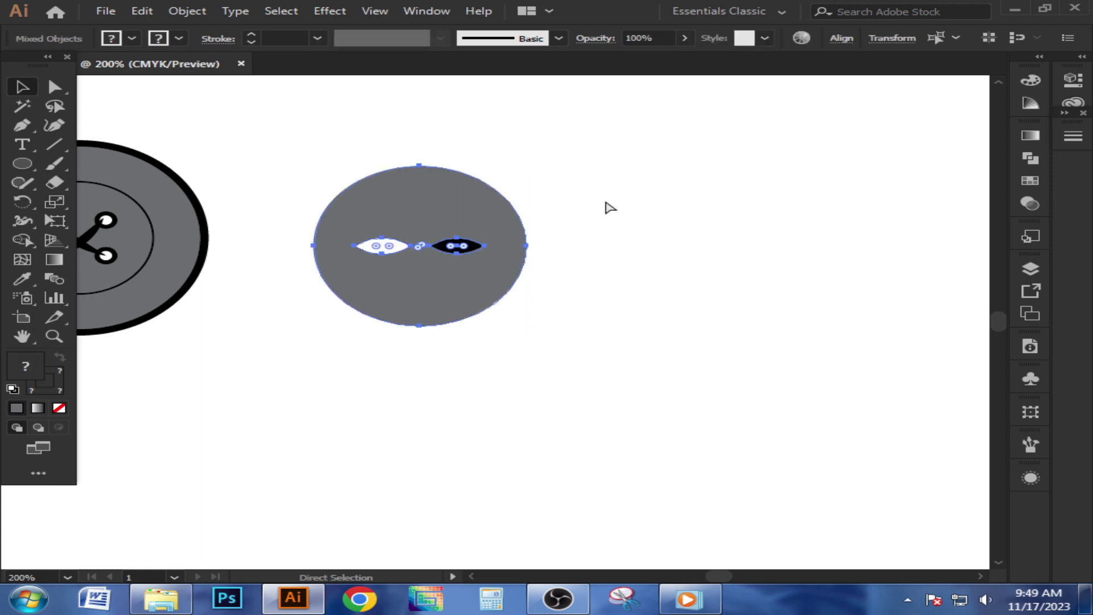
{"action": "key", "text": "shift+x"}
Give the large grey ellipse a darker grey stroke with a weight of 5 px
{"action": "left_click", "coordinate": [484, 217]}
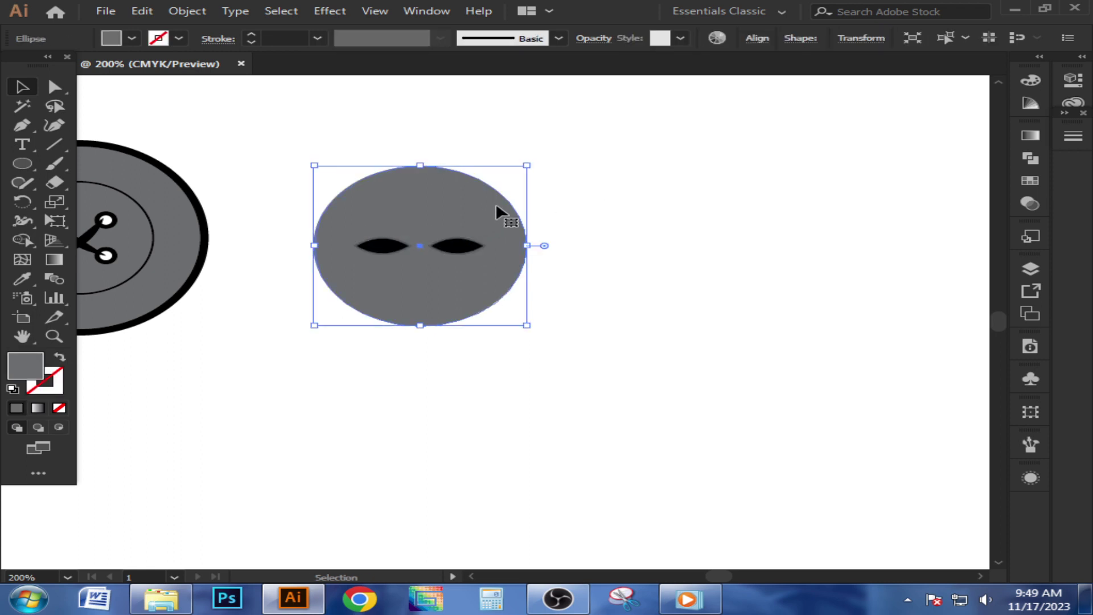
{"action": "left_click", "coordinate": [179, 38]}
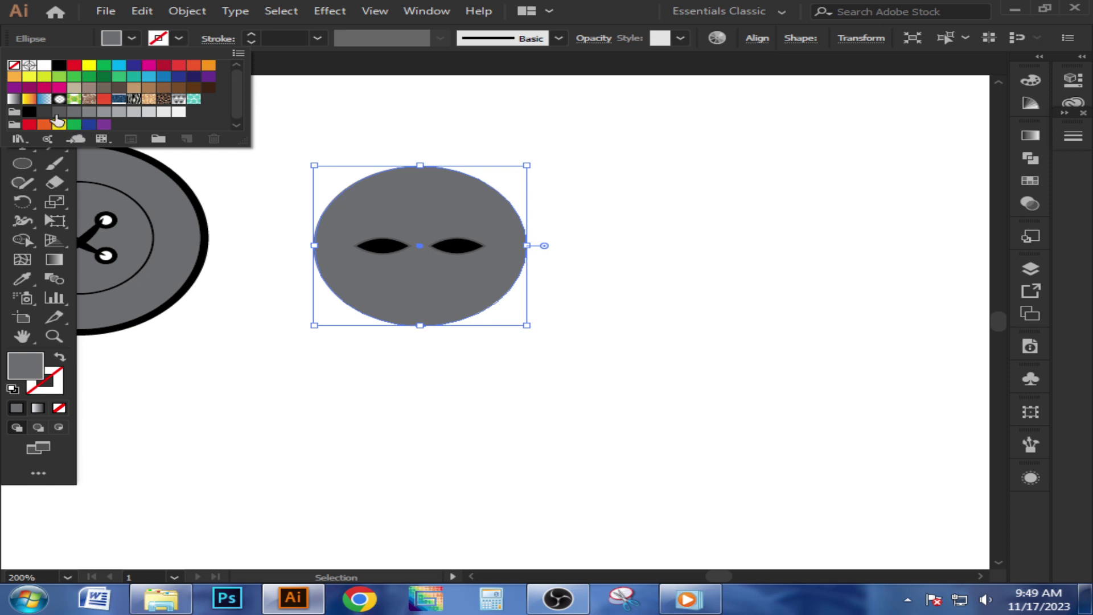
{"action": "left_click", "coordinate": [58, 113]}
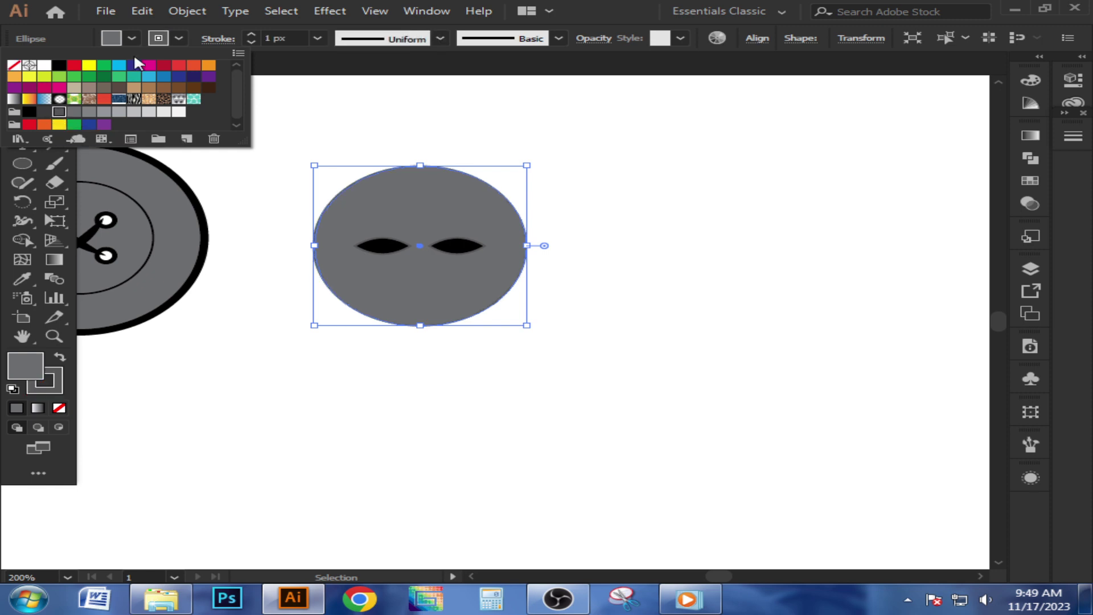
{"action": "left_click", "coordinate": [251, 33]}
{"action": "left_click", "coordinate": [250, 33]}
{"action": "left_click", "coordinate": [251, 33]}
{"action": "left_click", "coordinate": [251, 33]}
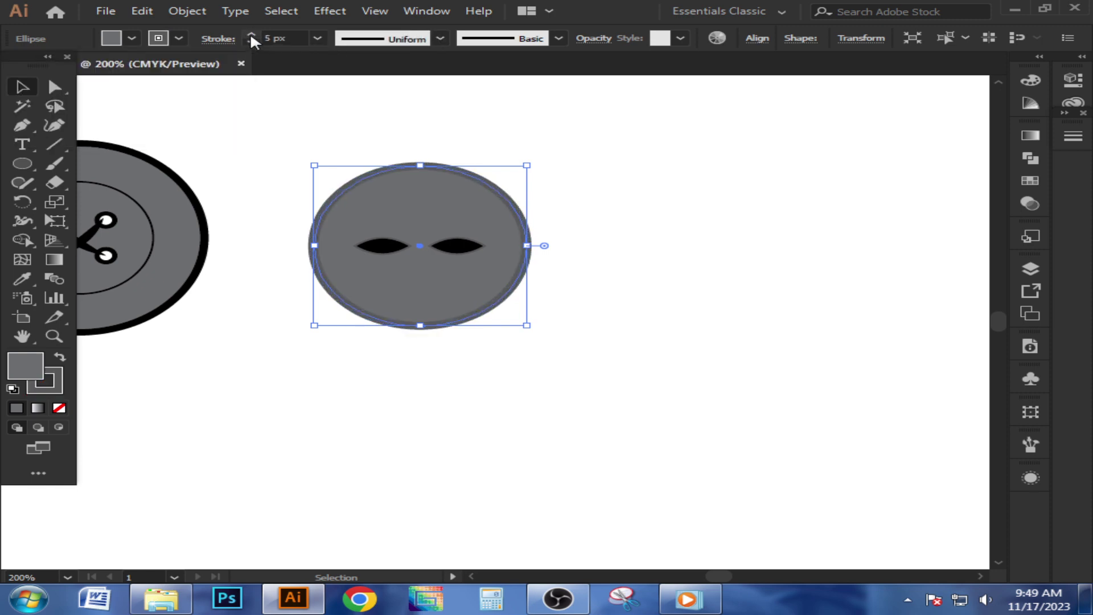
{"action": "left_click", "coordinate": [593, 234]}
Duplicate the outlined ellipse in place and shrink the copy about its centre to form an inner ring around the leaf pair
{"action": "left_click", "coordinate": [505, 195]}
{"action": "key", "text": "a"}
{"action": "key", "text": "v"}
{"action": "key", "text": "a"}
{"action": "key", "text": "v"}
{"action": "left_click_drag", "start_coordinate": [527, 165], "coordinate": [496, 197]}
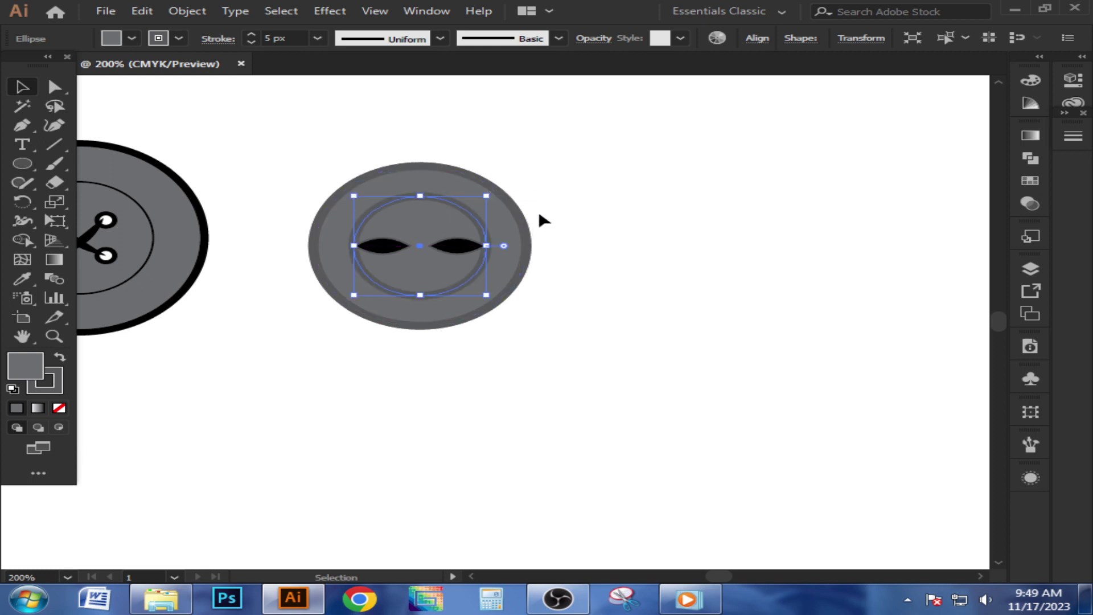
{"action": "left_click", "coordinate": [586, 230]}
{"action": "left_click", "coordinate": [460, 201]}
{"action": "left_click", "coordinate": [582, 161]}
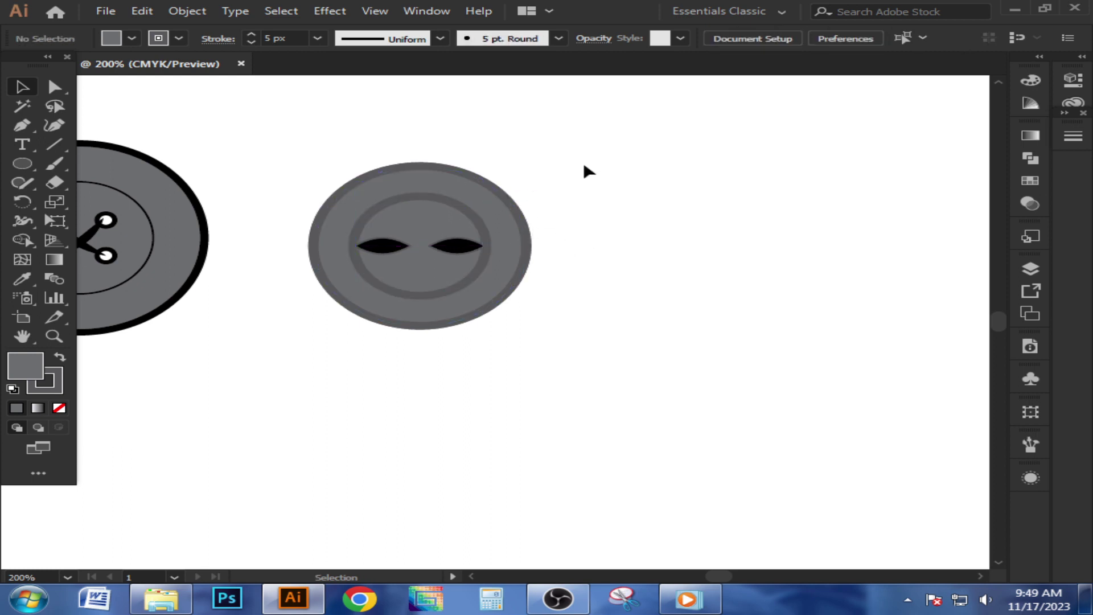
Shrink the leaf pair from its centre to fit inside the inner ring
{"action": "left_click", "coordinate": [511, 256]}
{"action": "left_click", "coordinate": [581, 246]}
{"action": "scroll", "coordinate": [476, 251], "scroll_direction": "up", "scroll_amount": 2}
{"action": "left_click", "coordinate": [476, 251]}
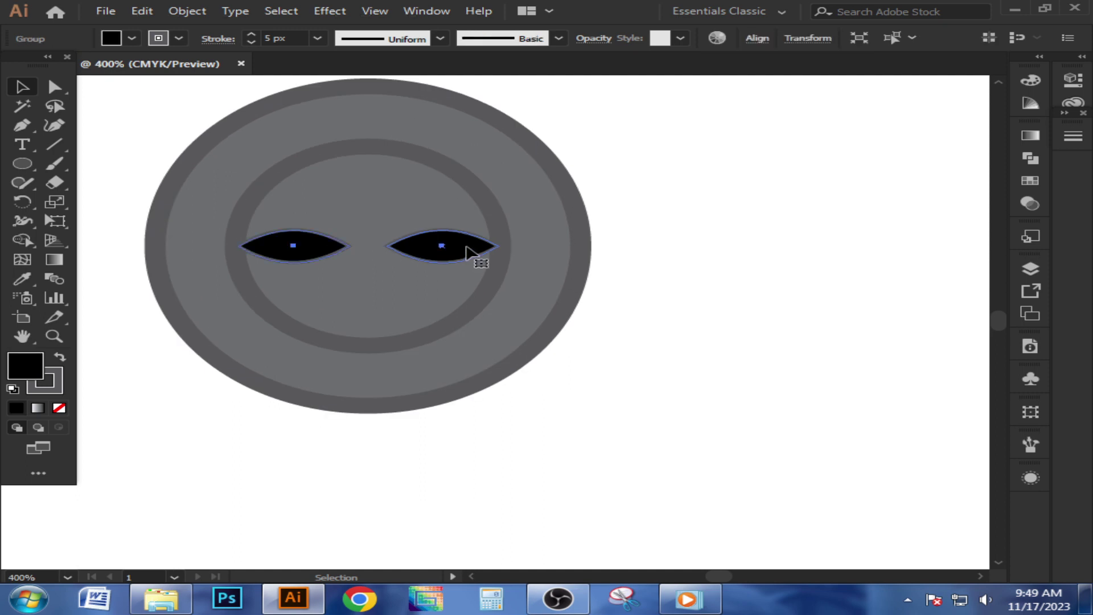
{"action": "left_click_drag", "start_coordinate": [509, 228], "coordinate": [488, 237]}
{"action": "left_click", "coordinate": [637, 203]}
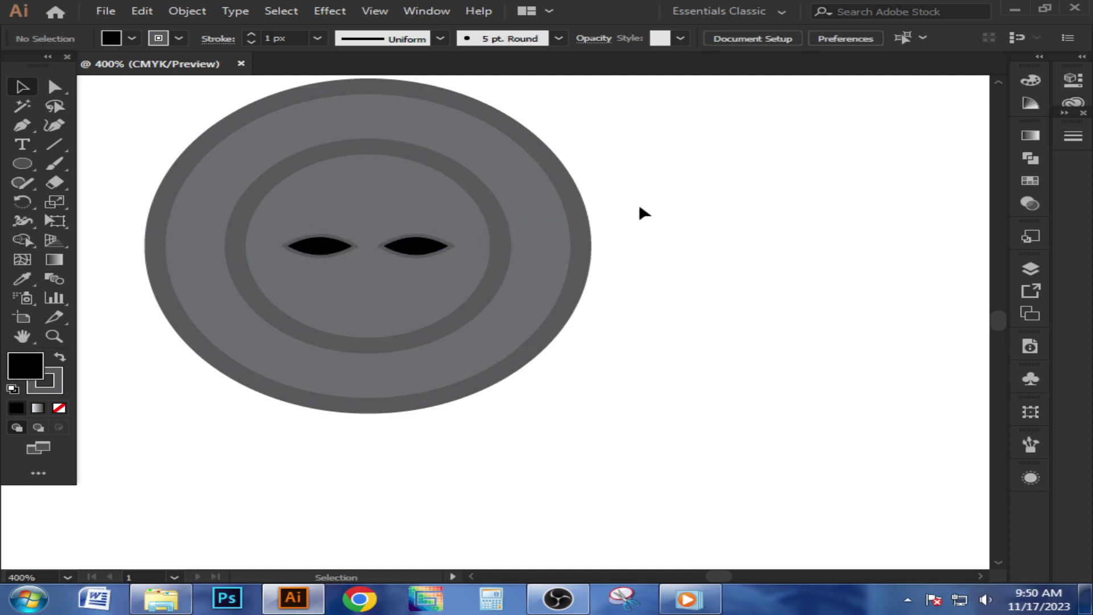
Select the whole ringed button and cut both leaf shapes out of it with the Shape Builder tool
{"action": "scroll", "coordinate": [641, 202], "scroll_direction": "down", "scroll_amount": 2}
{"action": "left_click_drag", "start_coordinate": [641, 201], "coordinate": [635, 206]}
{"action": "left_click_drag", "start_coordinate": [383, 140], "coordinate": [571, 275]}
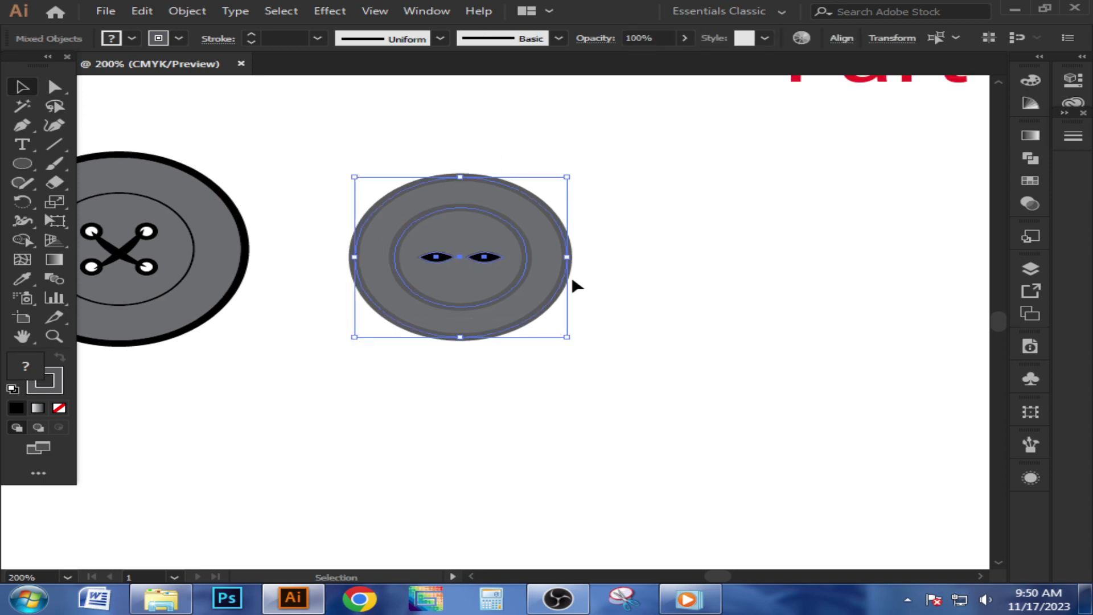
{"action": "scroll", "coordinate": [466, 273], "scroll_direction": "up", "scroll_amount": 2}
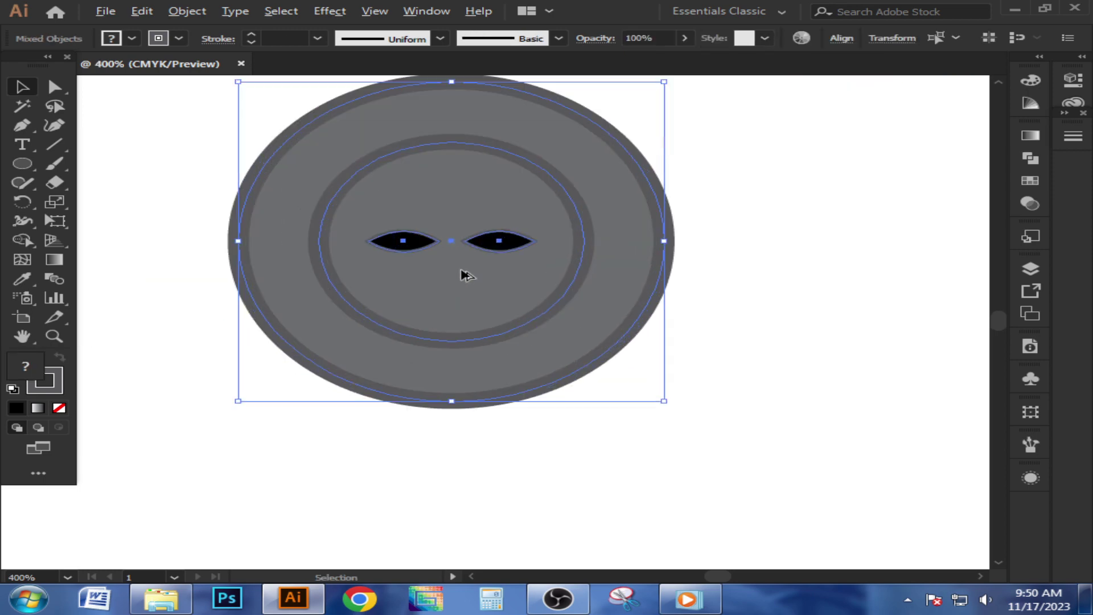
{"action": "left_click", "coordinate": [21, 239]}
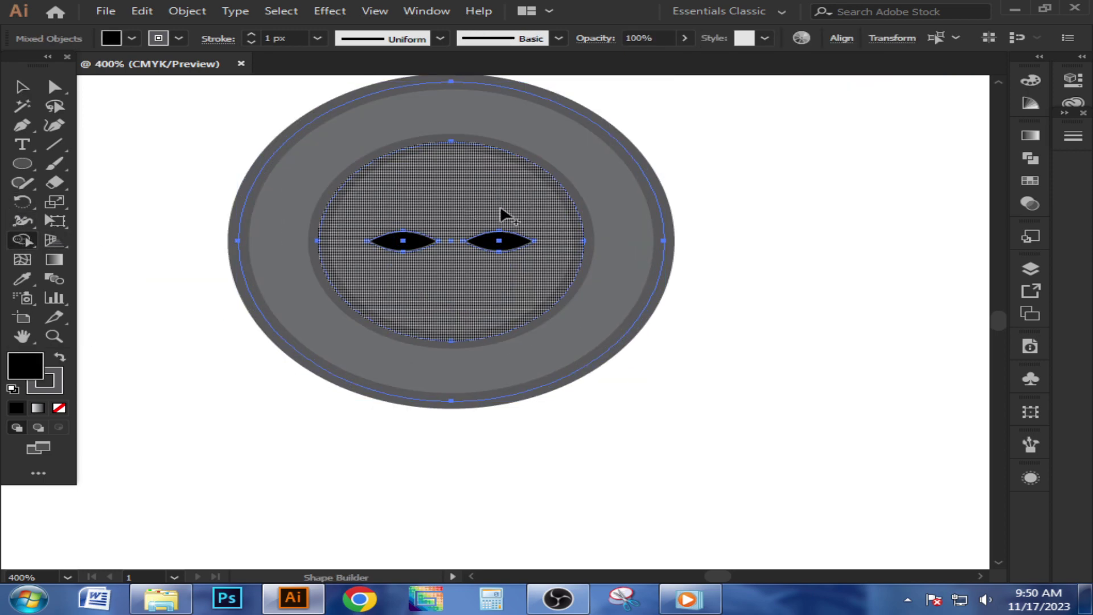
{"action": "left_click", "coordinate": [398, 240], "text": "alt"}
{"action": "left_click", "coordinate": [511, 241], "text": "alt"}
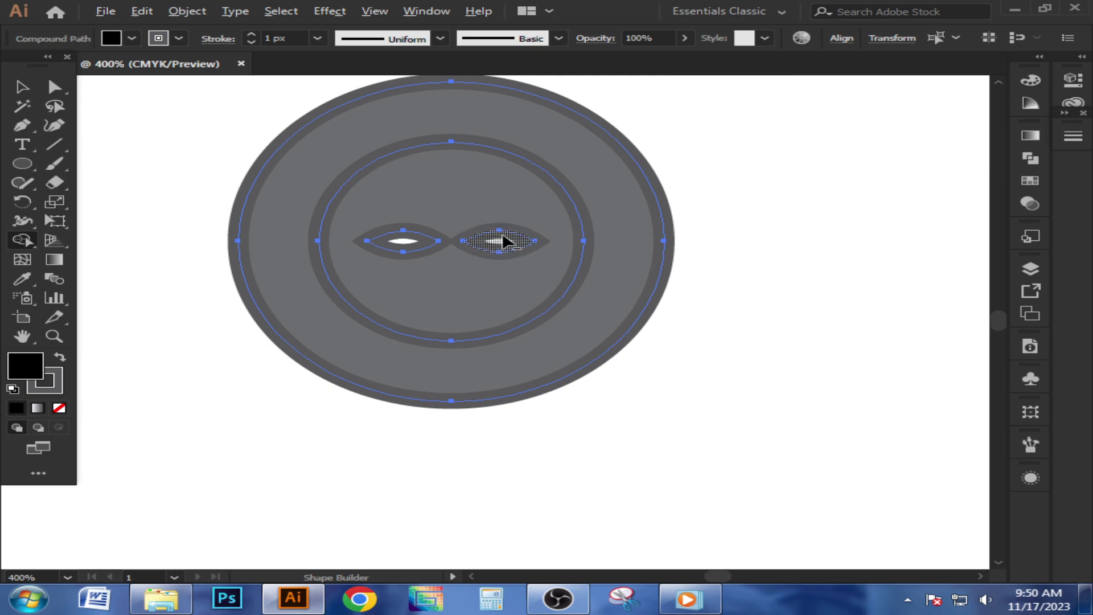
{"action": "left_click", "coordinate": [22, 87]}
{"action": "left_click", "coordinate": [195, 185]}
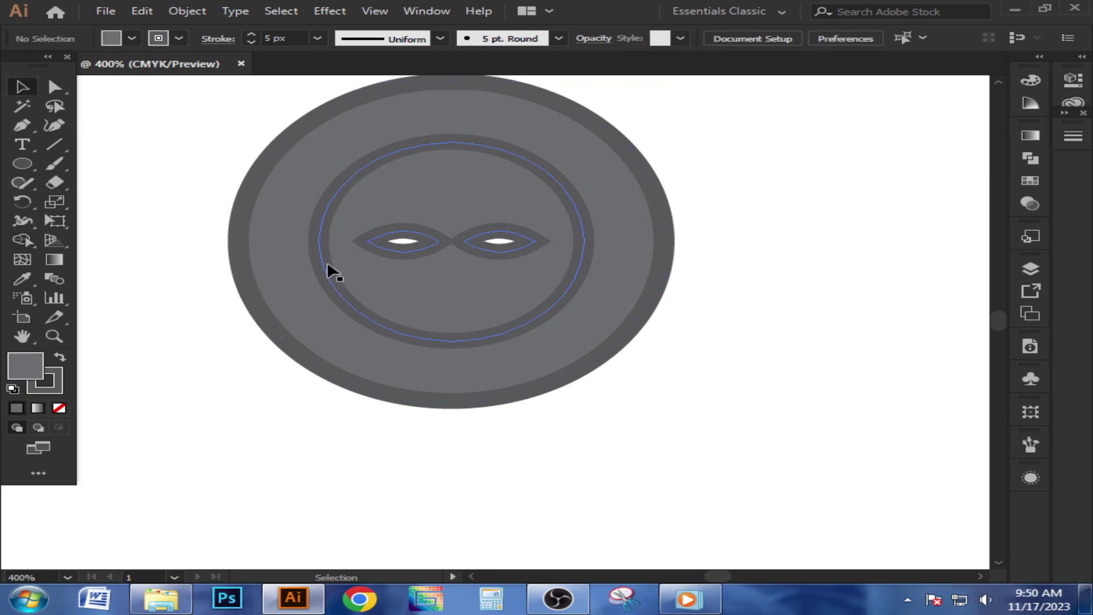
Release the compound path of the inner ring and leaf holes, and ungroup the resulting pieces
{"action": "left_click", "coordinate": [435, 239]}
{"action": "right_click", "coordinate": [435, 239]}
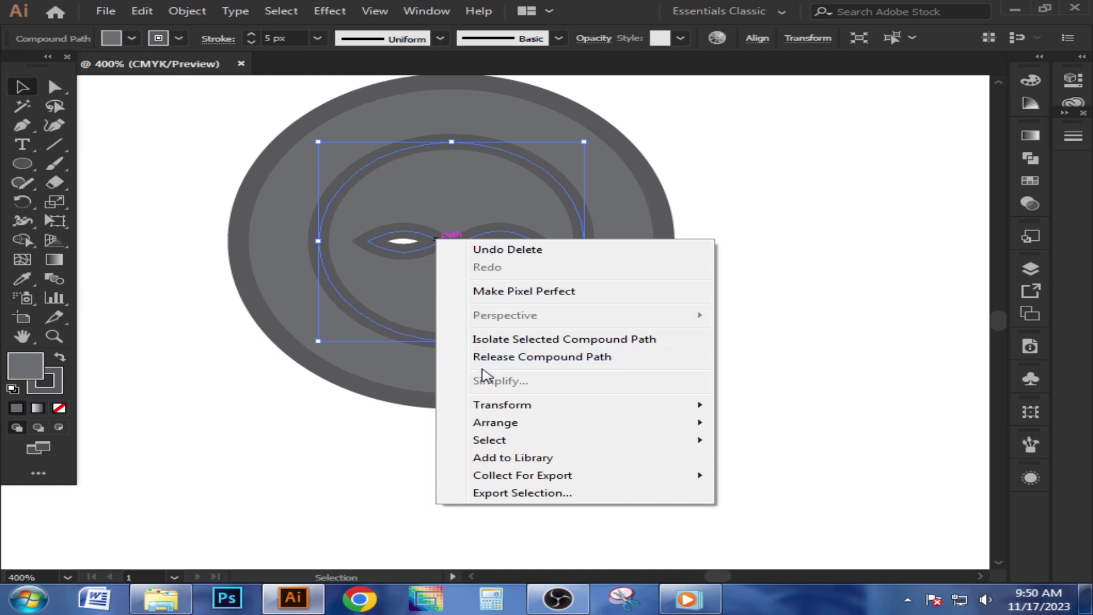
{"action": "left_click", "coordinate": [483, 357]}
{"action": "left_click", "coordinate": [797, 304]}
{"action": "left_click", "coordinate": [476, 243]}
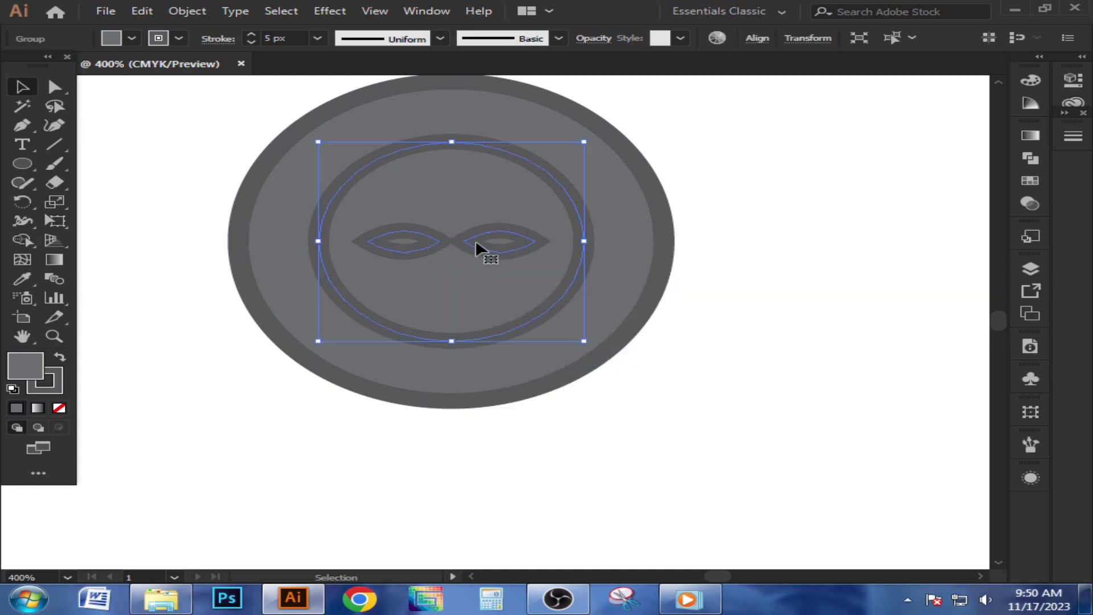
{"action": "right_click", "coordinate": [476, 243]}
{"action": "left_click", "coordinate": [549, 377]}
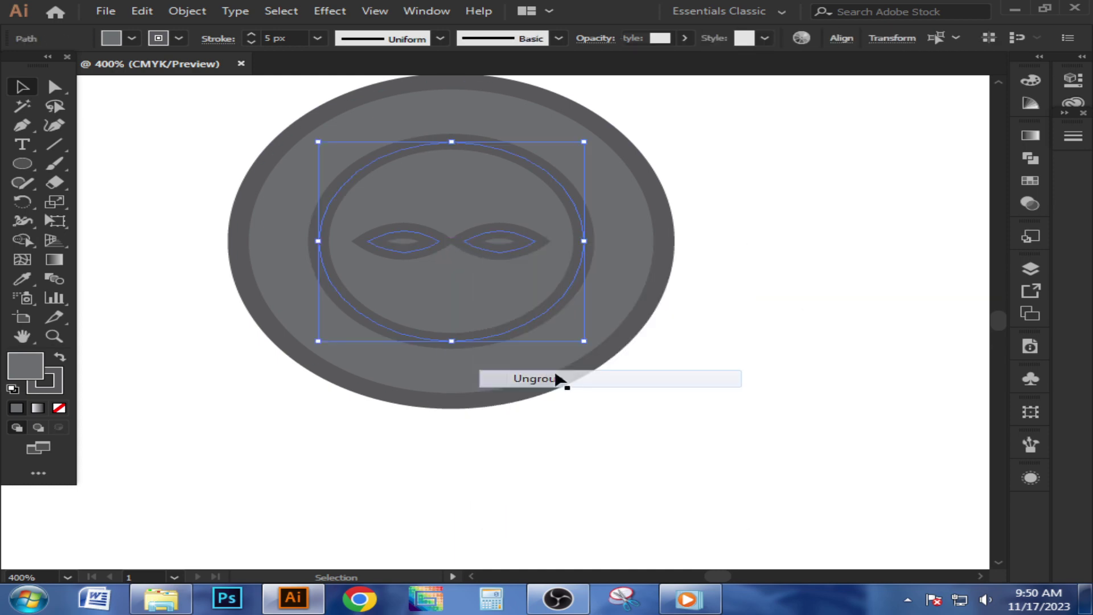
Reduce the stroke weight of the two leaf shapes to 1 px
{"action": "left_click", "coordinate": [527, 248]}
{"action": "left_click", "coordinate": [424, 243], "text": "shift"}
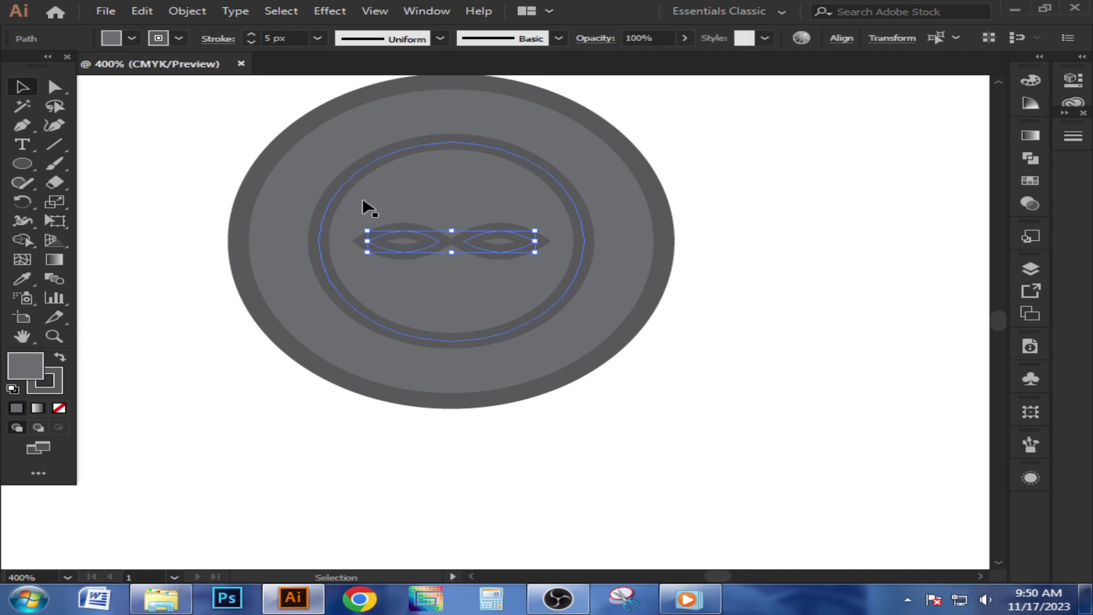
{"action": "left_click", "coordinate": [250, 43]}
{"action": "left_click", "coordinate": [250, 42]}
{"action": "left_click", "coordinate": [251, 43]}
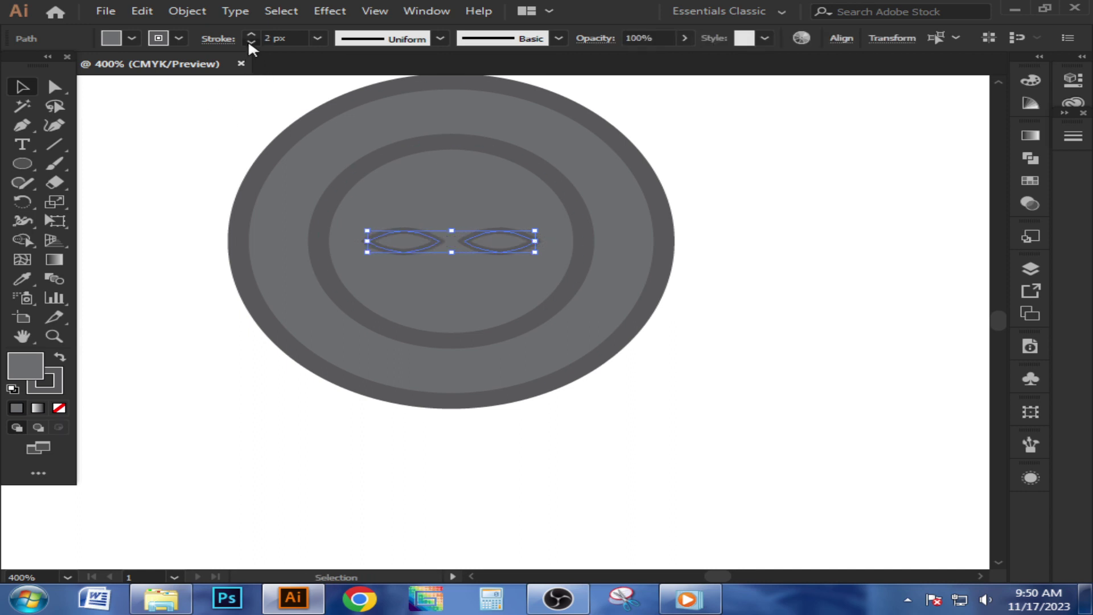
{"action": "left_click", "coordinate": [251, 42]}
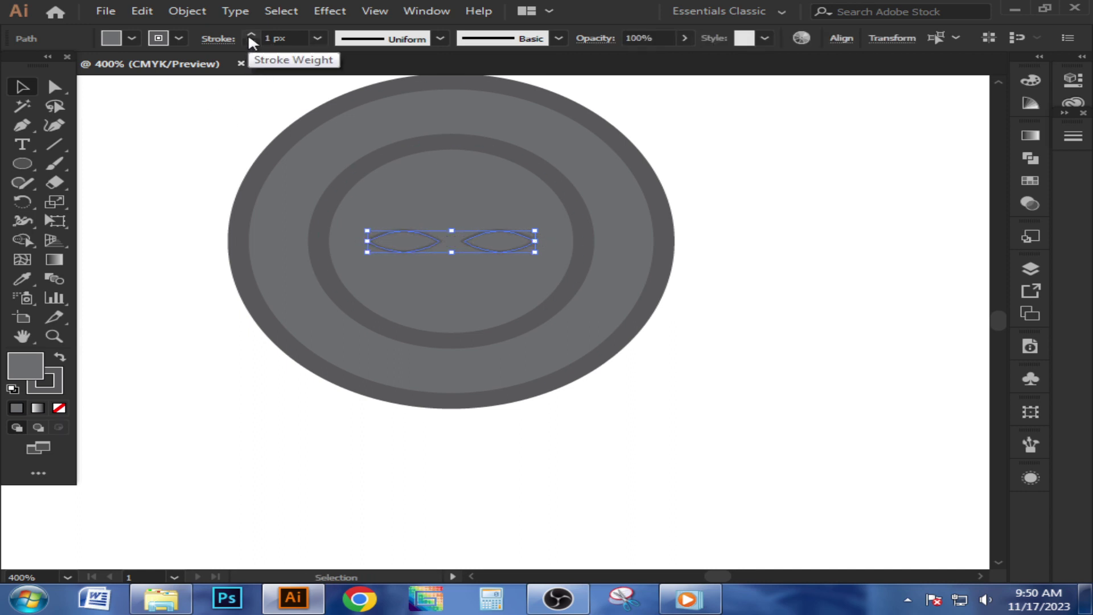
{"action": "left_click", "coordinate": [204, 142]}
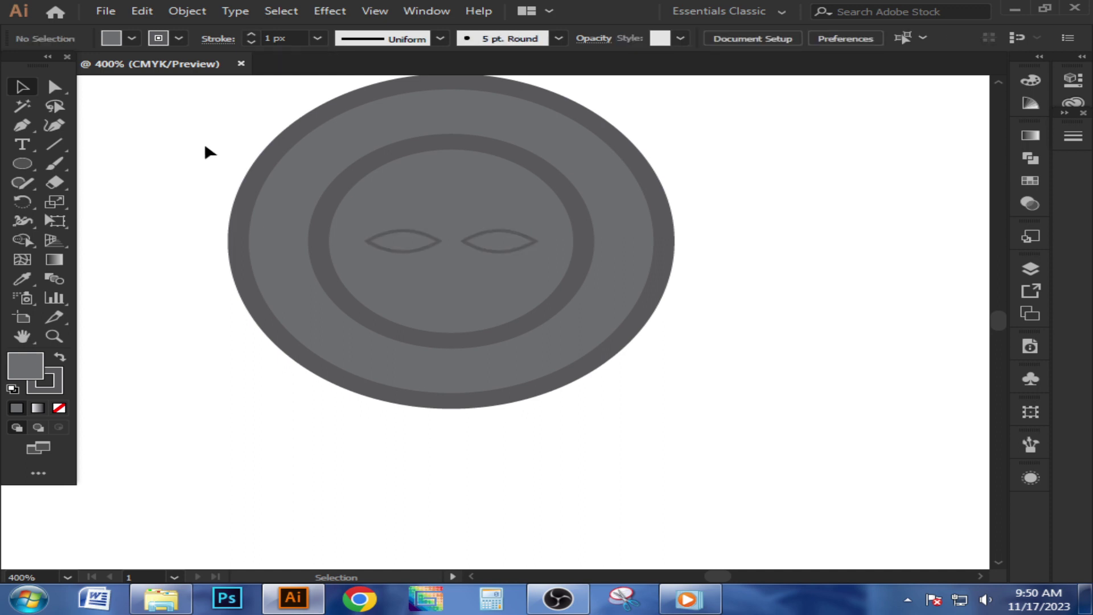
Try to cut the grey leaf shapes out of the ringed button with the Shape Builder tool
{"action": "left_click", "coordinate": [428, 241]}
{"action": "left_click", "coordinate": [490, 248], "text": "shift"}
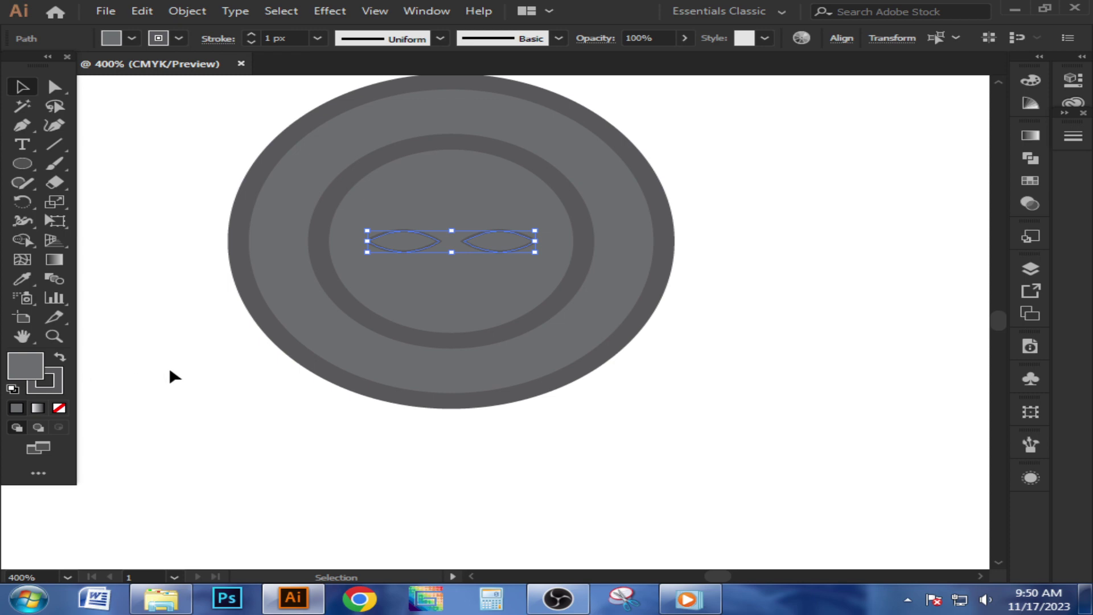
{"action": "left_click_drag", "start_coordinate": [214, 176], "coordinate": [642, 336]}
{"action": "left_click", "coordinate": [22, 240]}
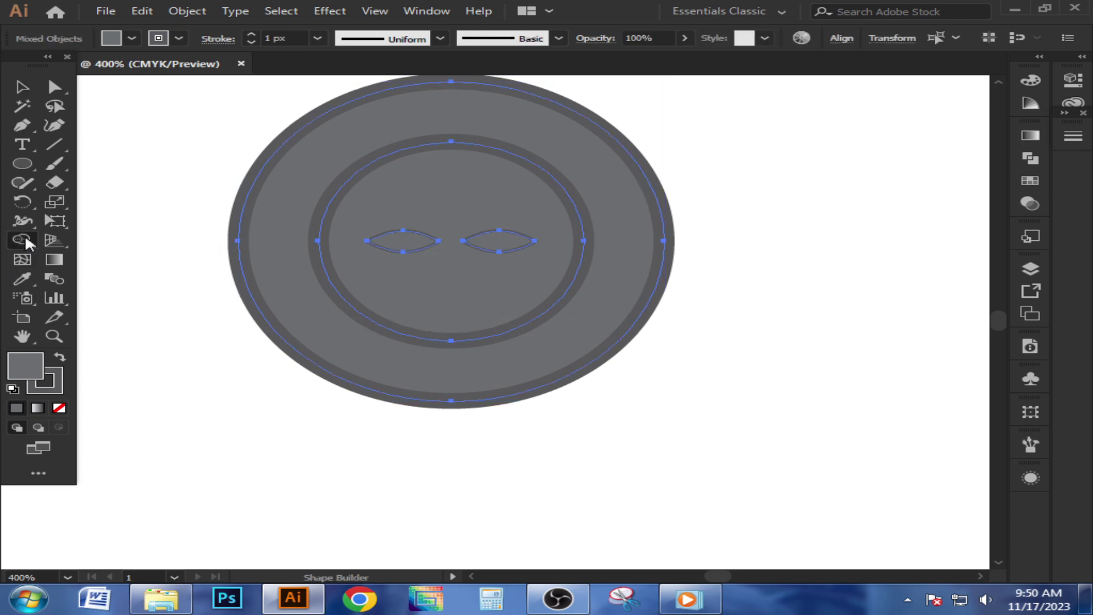
{"action": "left_click_drag", "start_coordinate": [415, 244], "coordinate": [417, 243]}
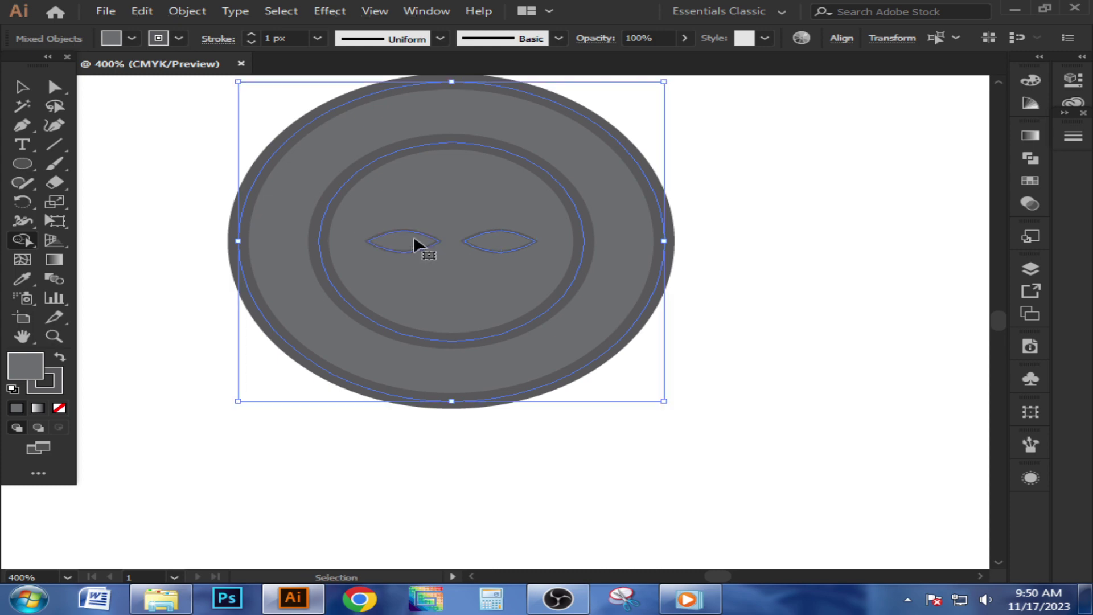
{"action": "scroll", "coordinate": [849, 286], "scroll_direction": "down", "scroll_amount": 2}
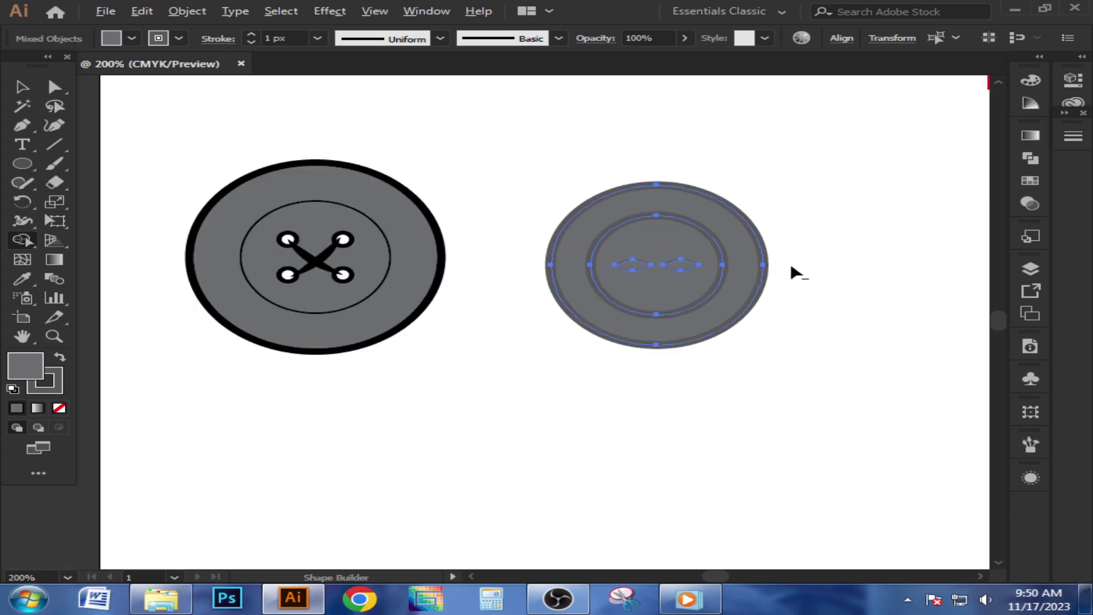
{"action": "scroll", "coordinate": [774, 263], "scroll_direction": "up", "scroll_amount": 2}
{"action": "left_click", "coordinate": [24, 90]}
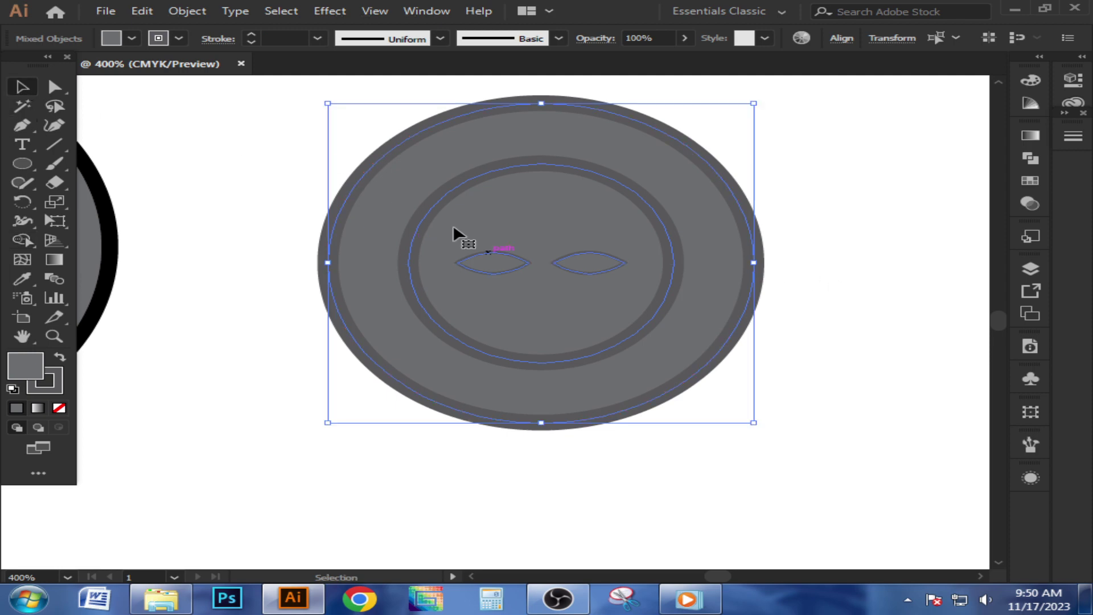
{"action": "left_click", "coordinate": [769, 350]}
Fill both leaf shapes of the ringed button with the lightest grey swatch
{"action": "left_click", "coordinate": [593, 262]}
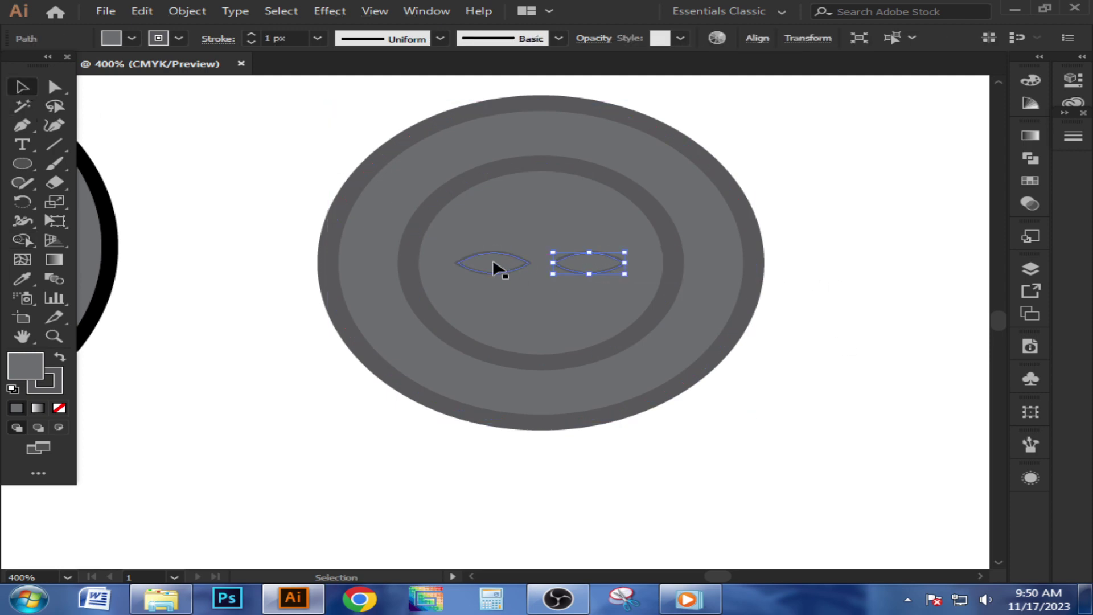
{"action": "left_click", "coordinate": [493, 261], "text": "shift"}
{"action": "left_click", "coordinate": [1030, 180]}
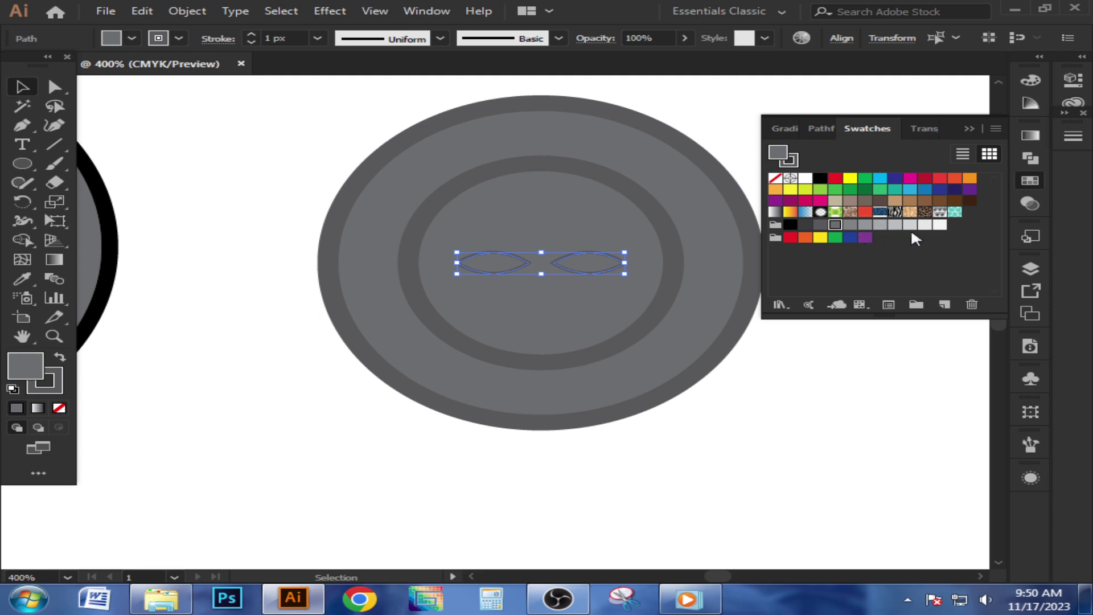
{"action": "left_click", "coordinate": [938, 225]}
{"action": "left_click", "coordinate": [968, 129]}
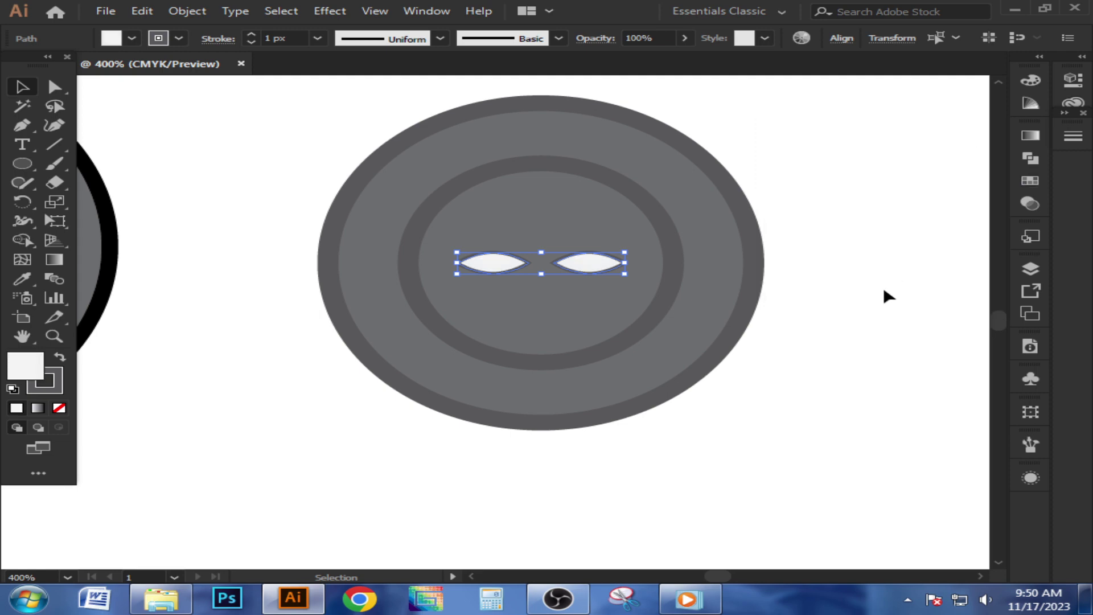
{"action": "left_click", "coordinate": [881, 287]}
{"action": "key", "text": "ctrl+minus"}
{"action": "left_click_drag", "start_coordinate": [873, 288], "coordinate": [748, 292]}
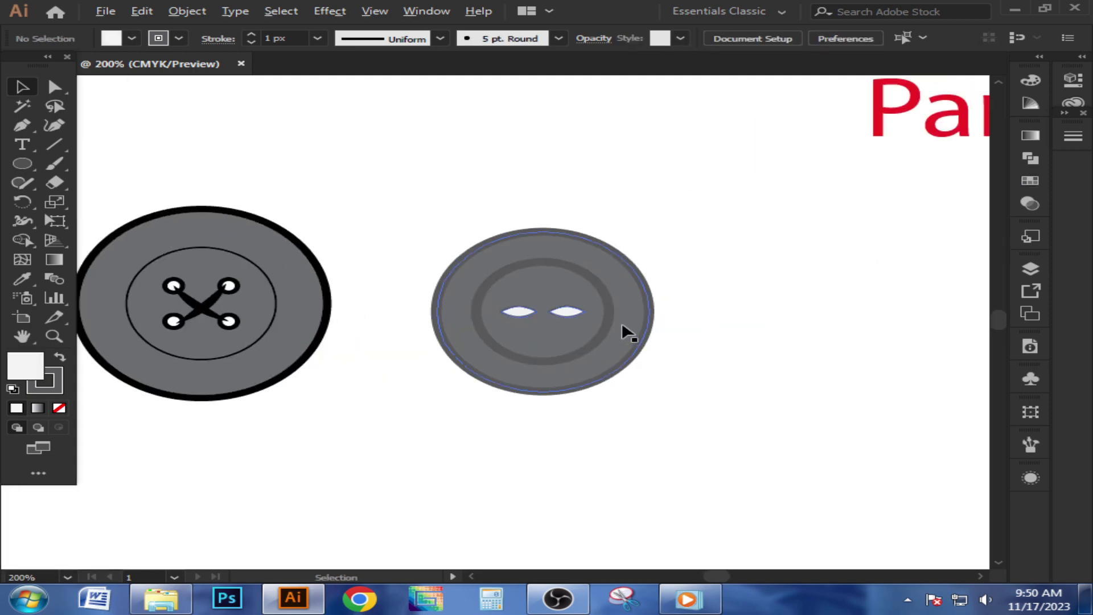
Draw a downward-bowing curved thread path with the Pen tool from the centre of the left leaf hole to the right one's centre
{"action": "scroll", "coordinate": [664, 353], "scroll_direction": "up", "scroll_amount": 3}
{"action": "left_click_drag", "start_coordinate": [700, 256], "coordinate": [709, 257]}
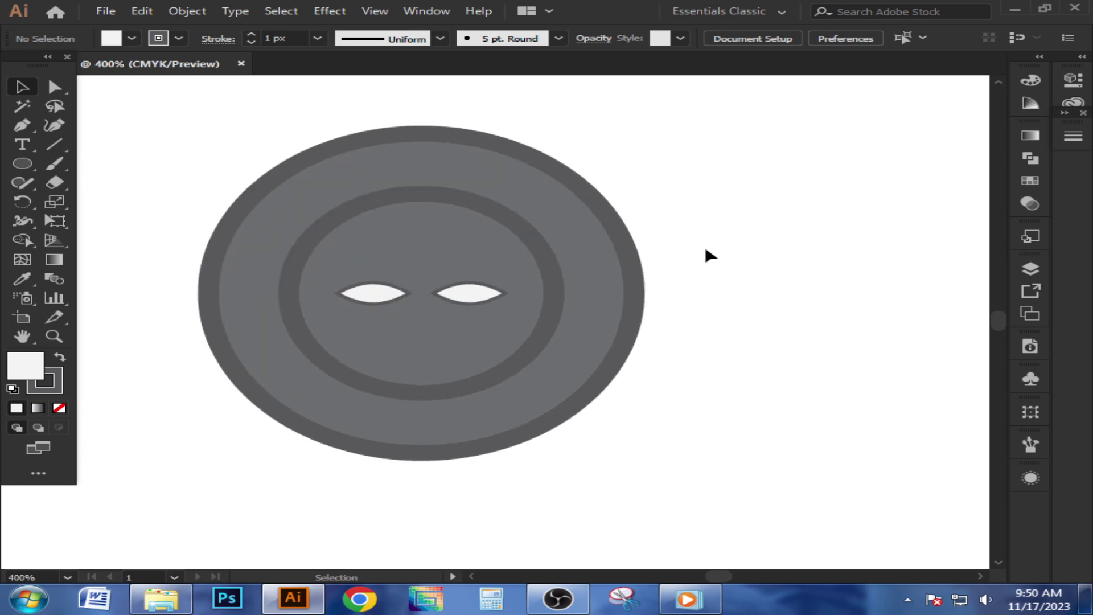
{"action": "left_click", "coordinate": [22, 124]}
{"action": "left_click", "coordinate": [373, 292]}
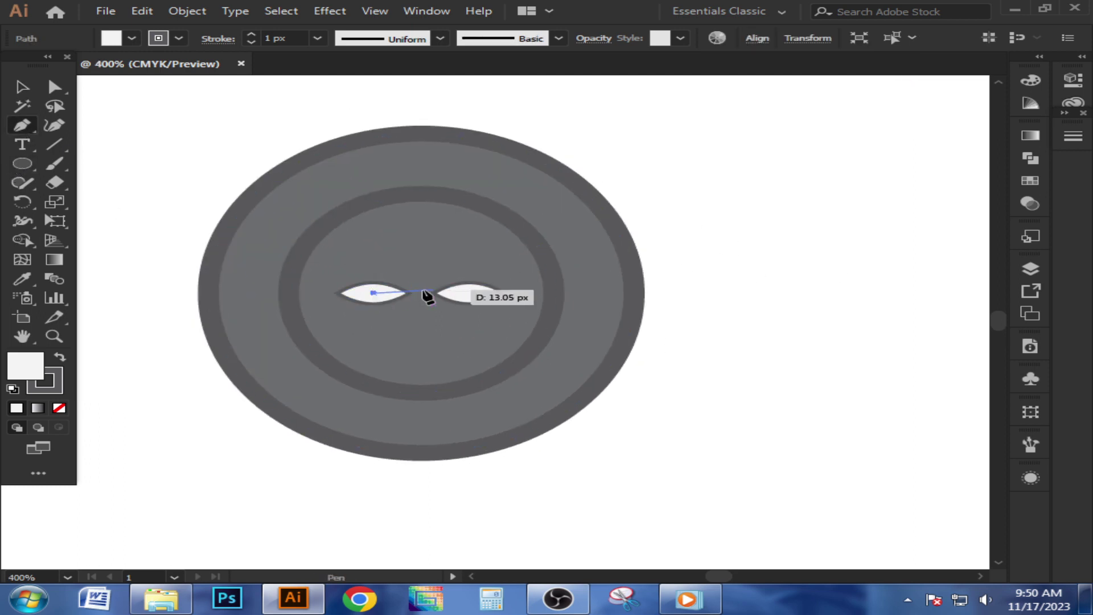
{"action": "left_click_drag", "start_coordinate": [470, 293], "coordinate": [510, 269]}
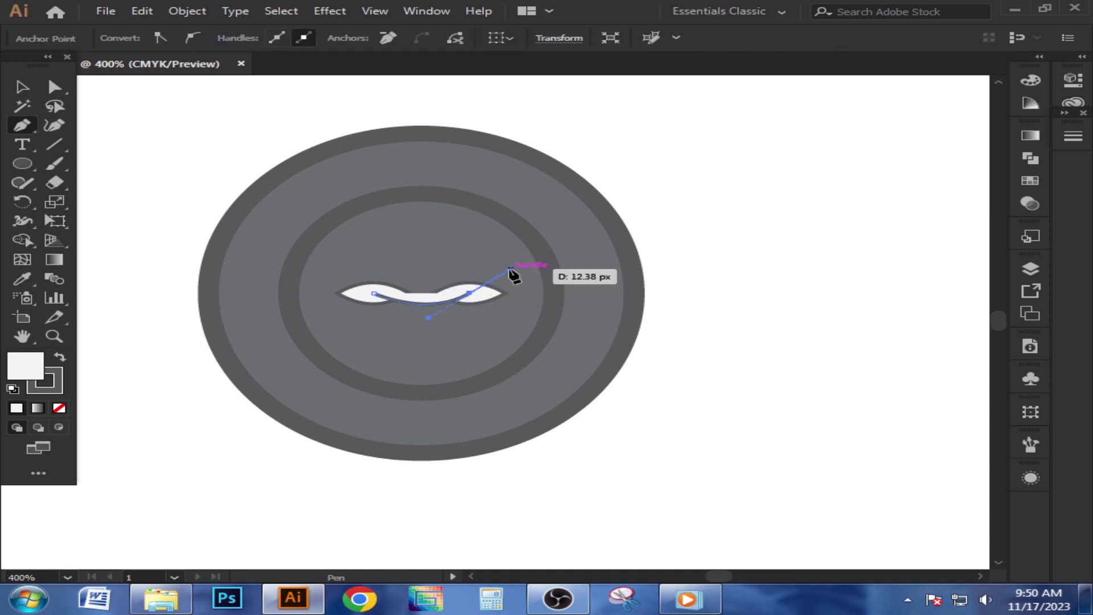
Swap the thread path's fill and stroke colours and remove its stroke, leaving only the dark grey fill
{"action": "left_click", "coordinate": [59, 357]}
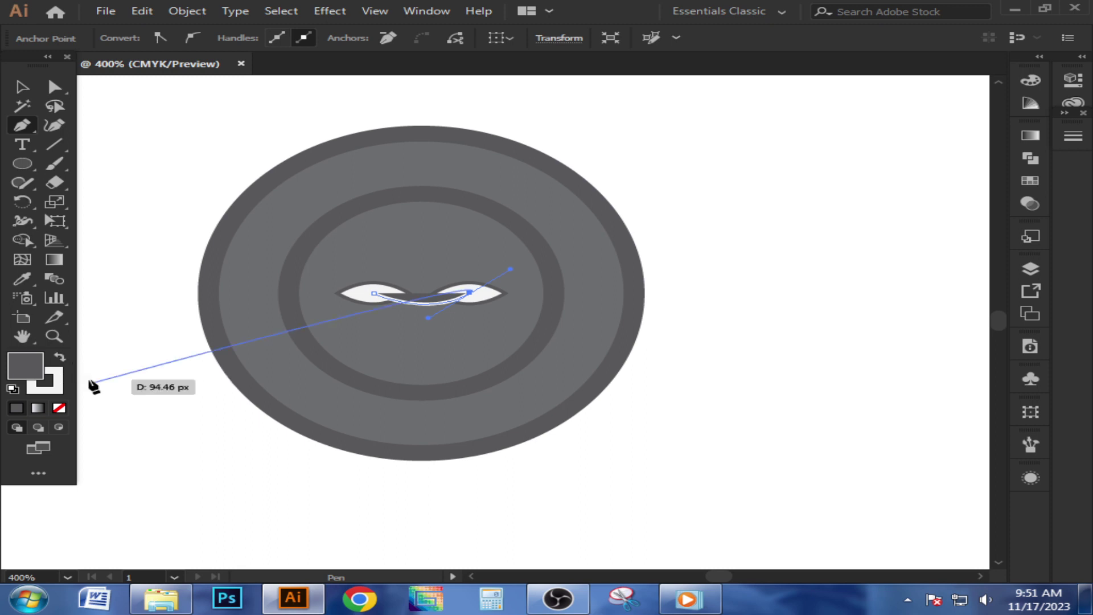
{"action": "left_click", "coordinate": [59, 407]}
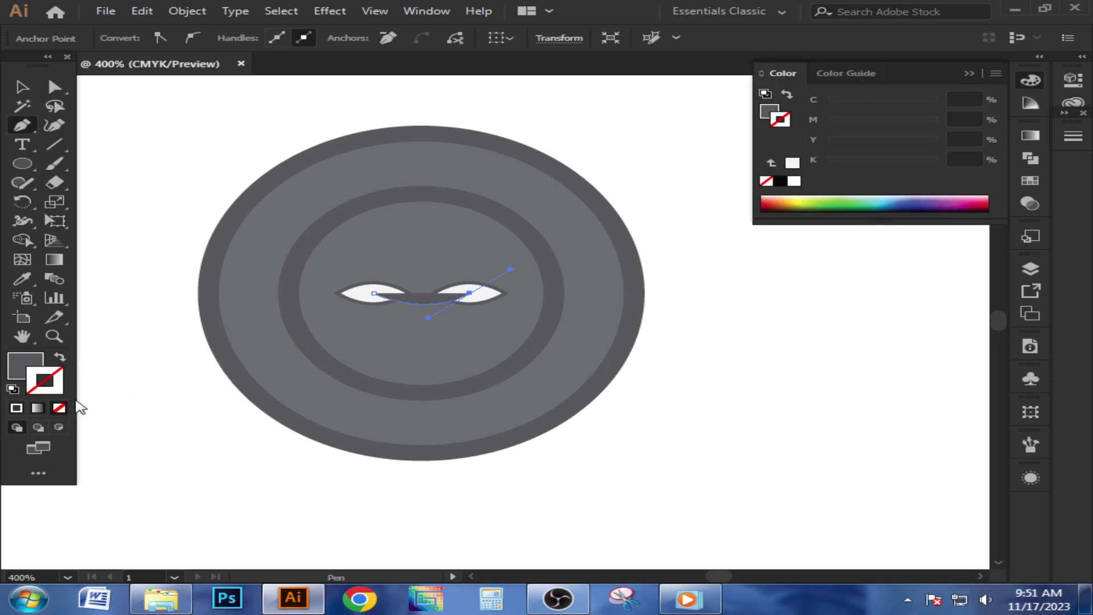
{"action": "left_click", "coordinate": [20, 87]}
{"action": "left_click", "coordinate": [183, 135]}
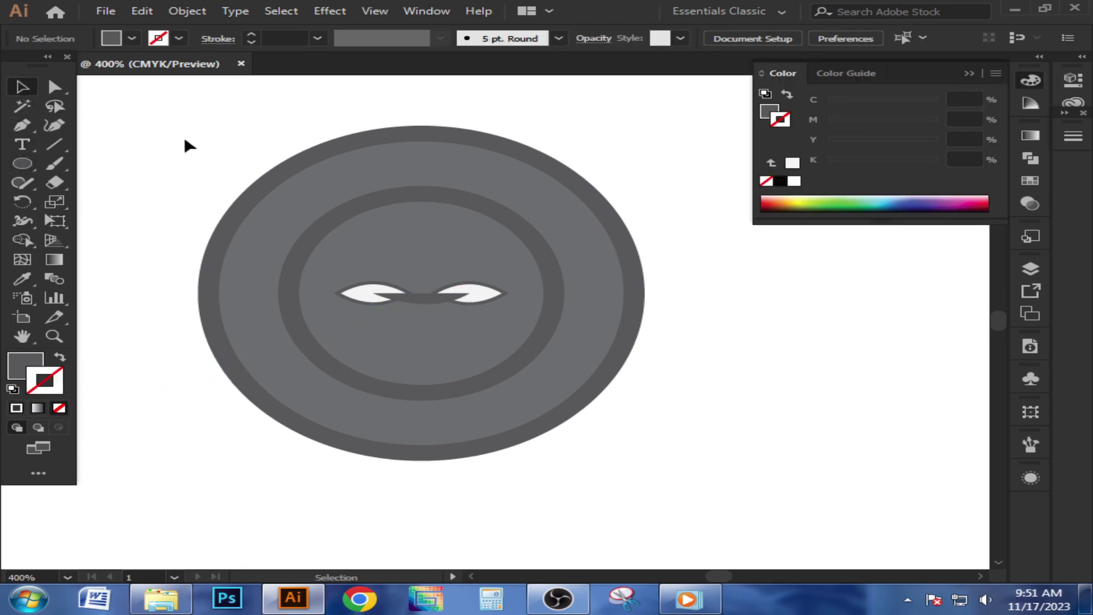
{"action": "scroll", "coordinate": [589, 220], "scroll_direction": "down", "scroll_amount": 3}
{"action": "left_click_drag", "start_coordinate": [696, 255], "coordinate": [654, 288]}
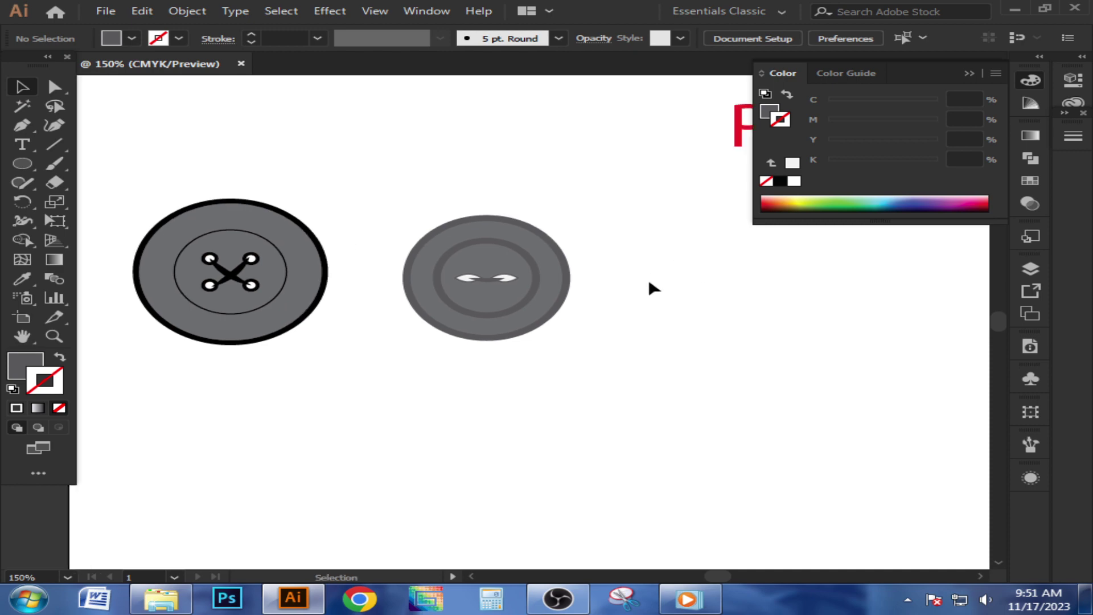
{"action": "left_click", "coordinate": [968, 73]}
Try to move the two buttons together toward the middle of the artboard
{"action": "scroll", "coordinate": [487, 227], "scroll_direction": "down", "scroll_amount": 2}
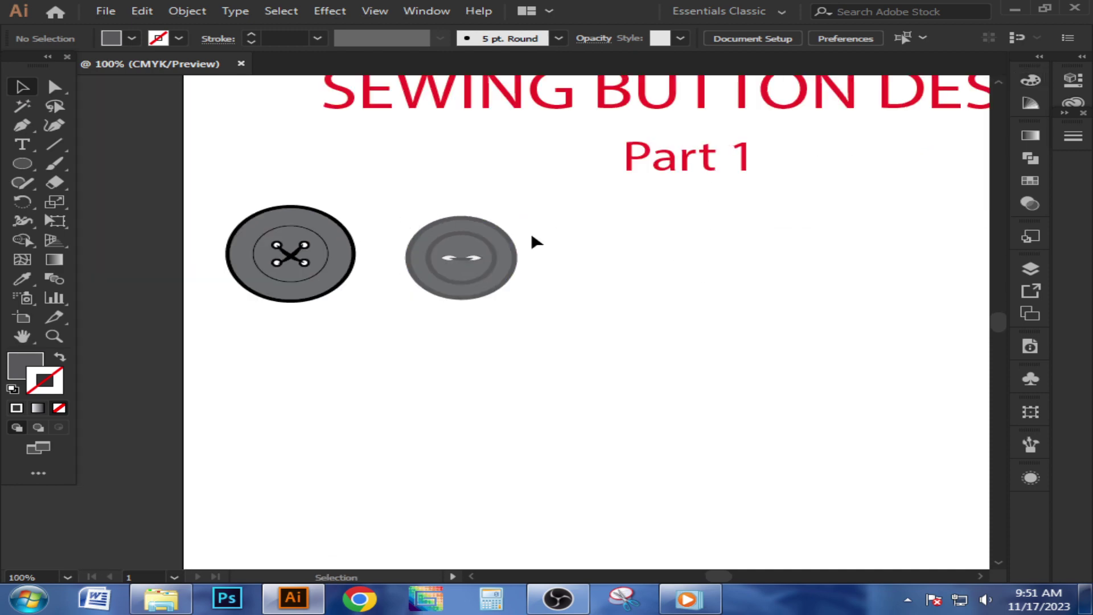
{"action": "left_click_drag", "start_coordinate": [531, 239], "coordinate": [543, 307]}
{"action": "scroll", "coordinate": [516, 296], "scroll_direction": "down", "scroll_amount": 1}
{"action": "scroll", "coordinate": [516, 296], "scroll_direction": "down", "scroll_amount": 1}
{"action": "scroll", "coordinate": [570, 319], "scroll_direction": "right", "scroll_amount": 1}
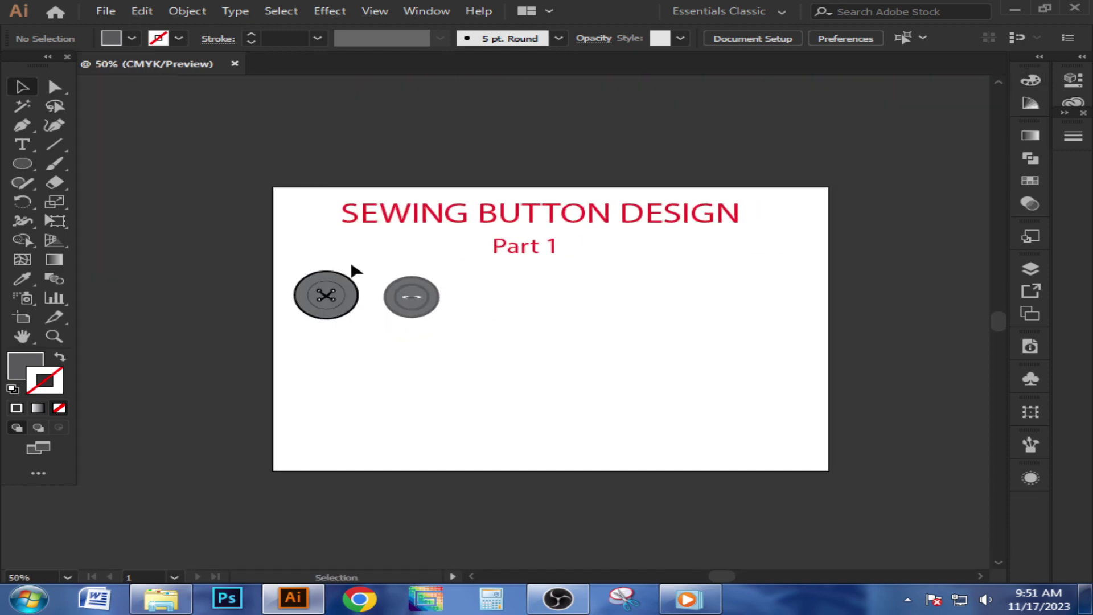
{"action": "left_click_drag", "start_coordinate": [285, 265], "coordinate": [520, 339]}
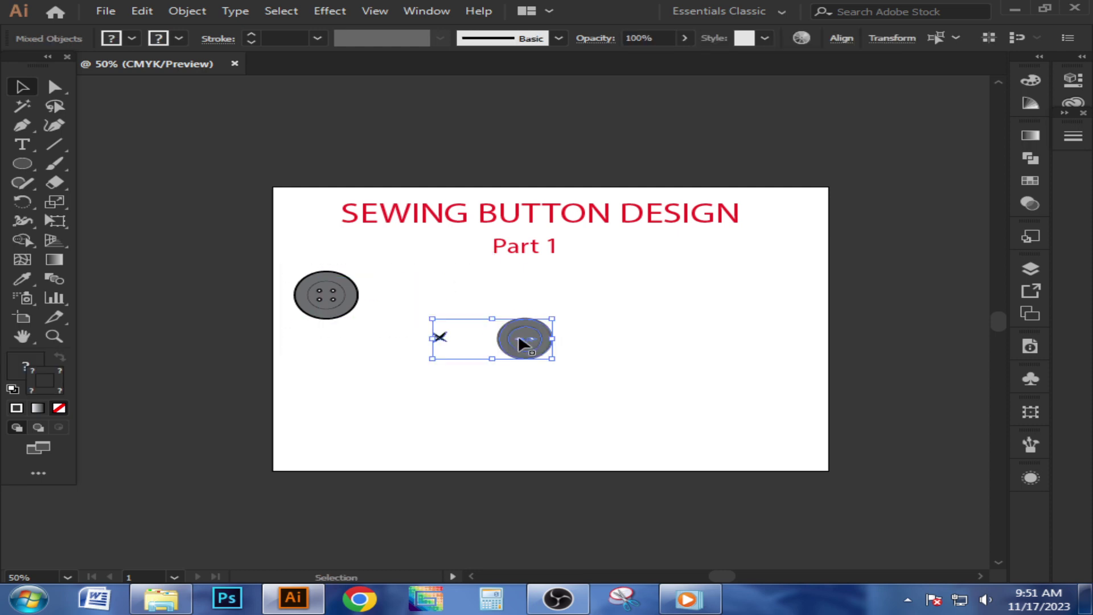
{"action": "key", "text": "ctrl+z"}
Unlock all locked artwork and select both buttons with all their parts
{"action": "left_click", "coordinate": [208, 96]}
{"action": "left_click", "coordinate": [183, 11]}
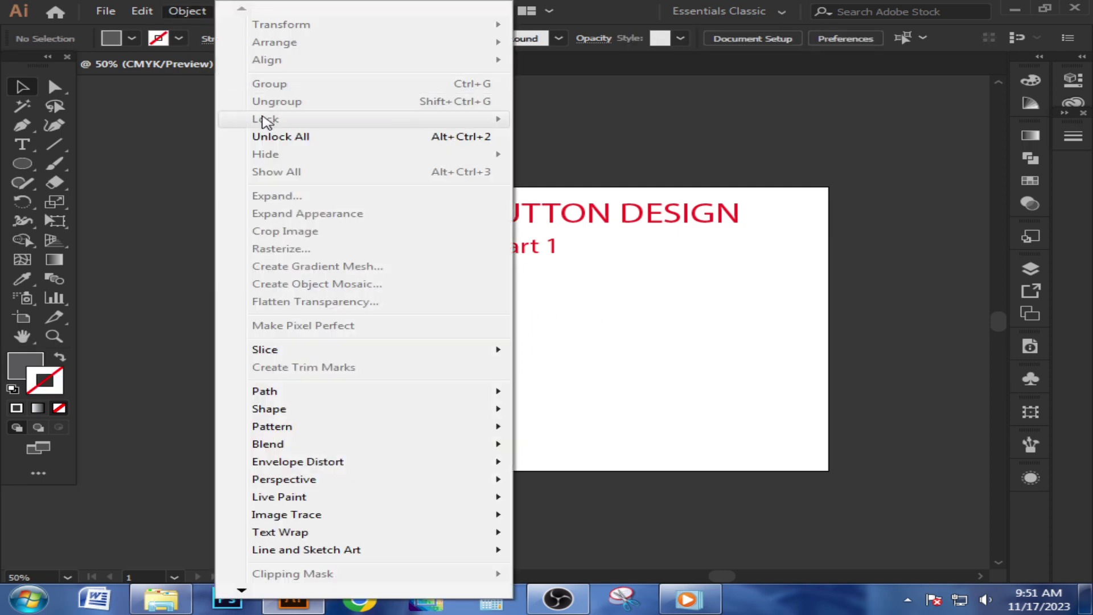
{"action": "left_click", "coordinate": [276, 136]}
{"action": "left_click_drag", "start_coordinate": [268, 271], "coordinate": [459, 336]}
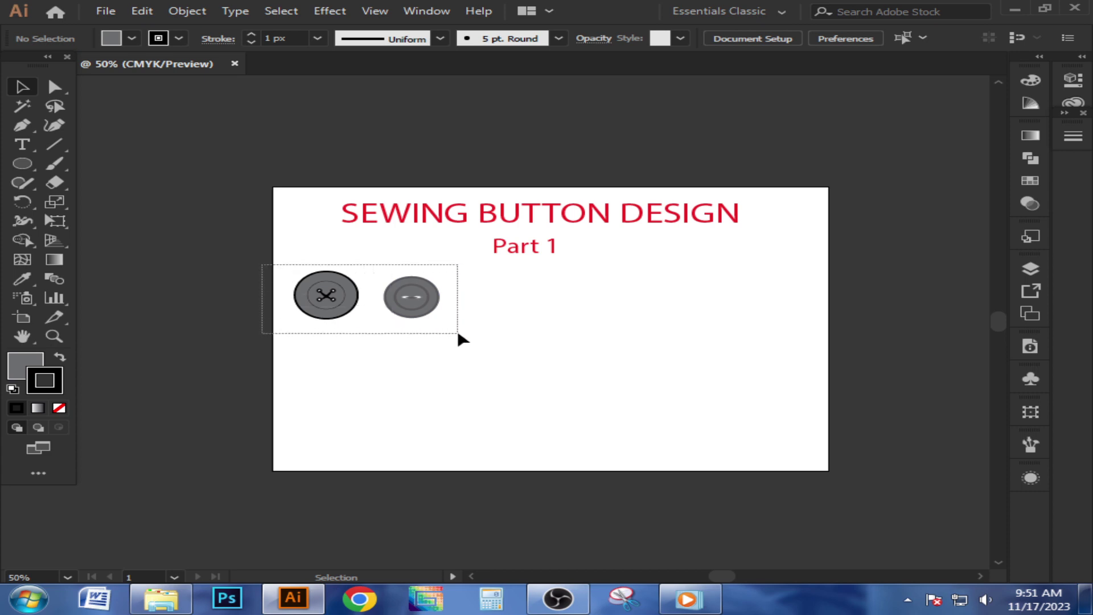